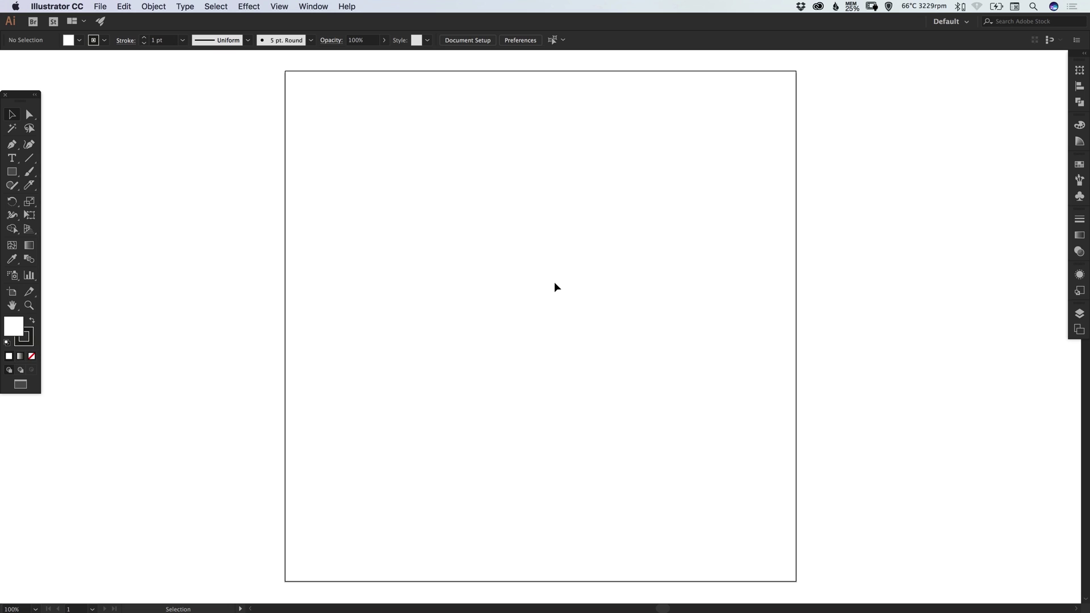
# Draw a straight vertical line about 118.5 px long on the left half of the artboard.
pyautogui.press('z')
pyautogui.click(534, 319)
pyautogui.press('space')
pyautogui.moveTo(546, 318); pyautogui.dragTo(515, 318)
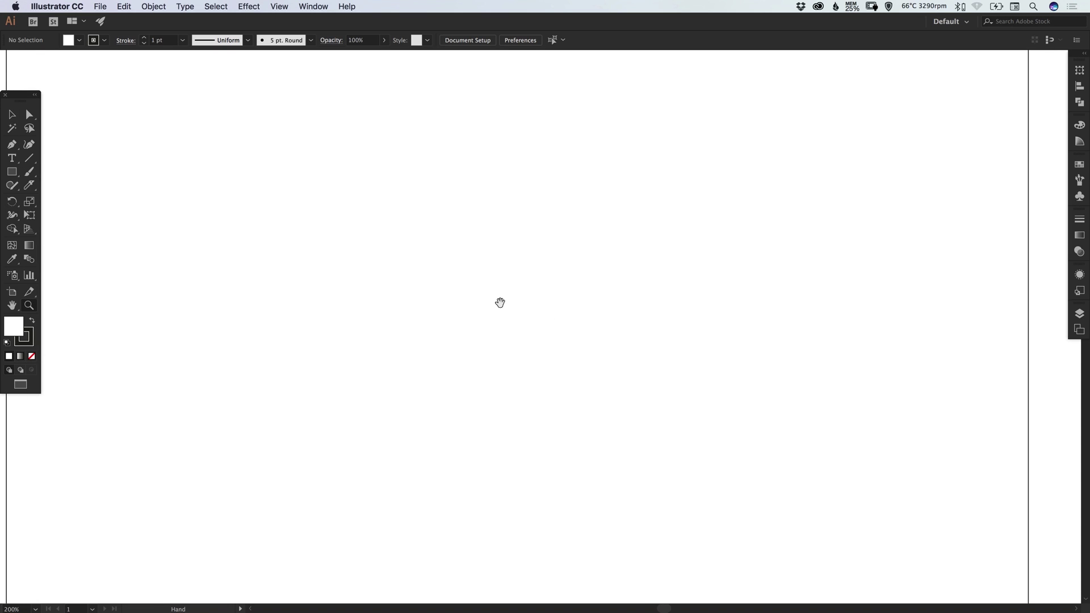
pyautogui.click(30, 159)
pyautogui.moveTo(325, 263); pyautogui.dragTo(326, 398)
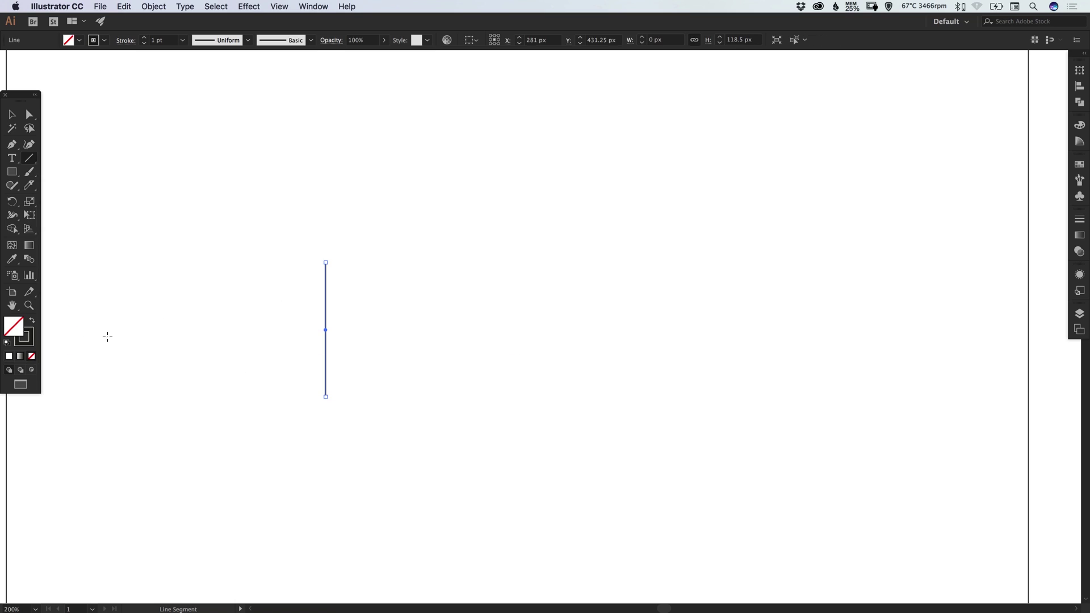
# Set the vertical line's stroke weight to 20 pt.
pyautogui.click(1080, 219)
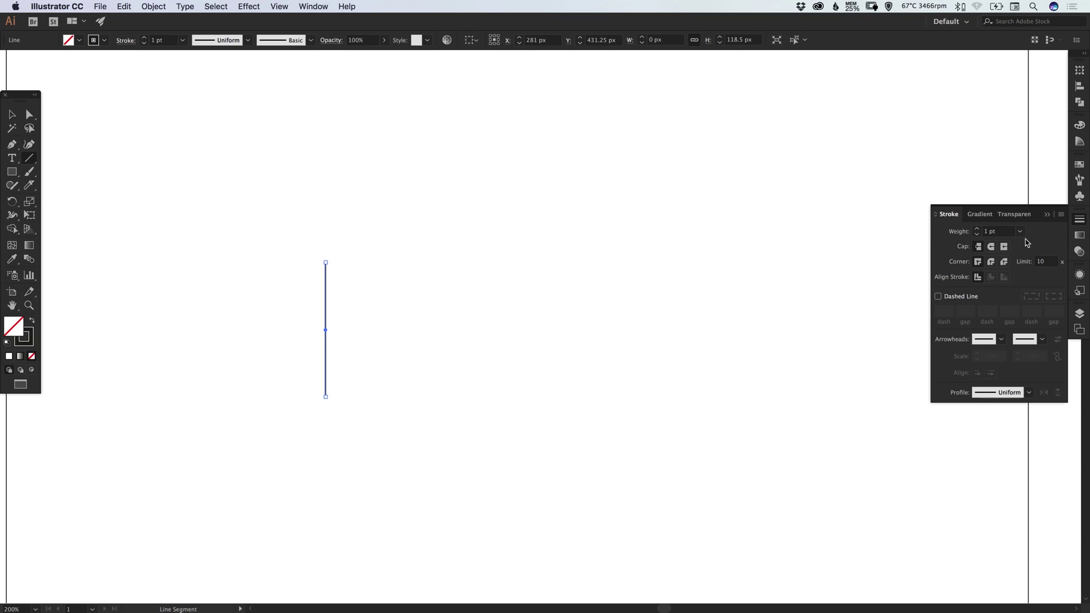
pyautogui.click(976, 228)
pyautogui.click(977, 228)
pyautogui.click(976, 228)
pyautogui.click(977, 228)
pyautogui.click(978, 228)
pyautogui.click(978, 228)
pyautogui.click(977, 229)
pyautogui.click(977, 228)
pyautogui.click(976, 227)
pyautogui.click(976, 228)
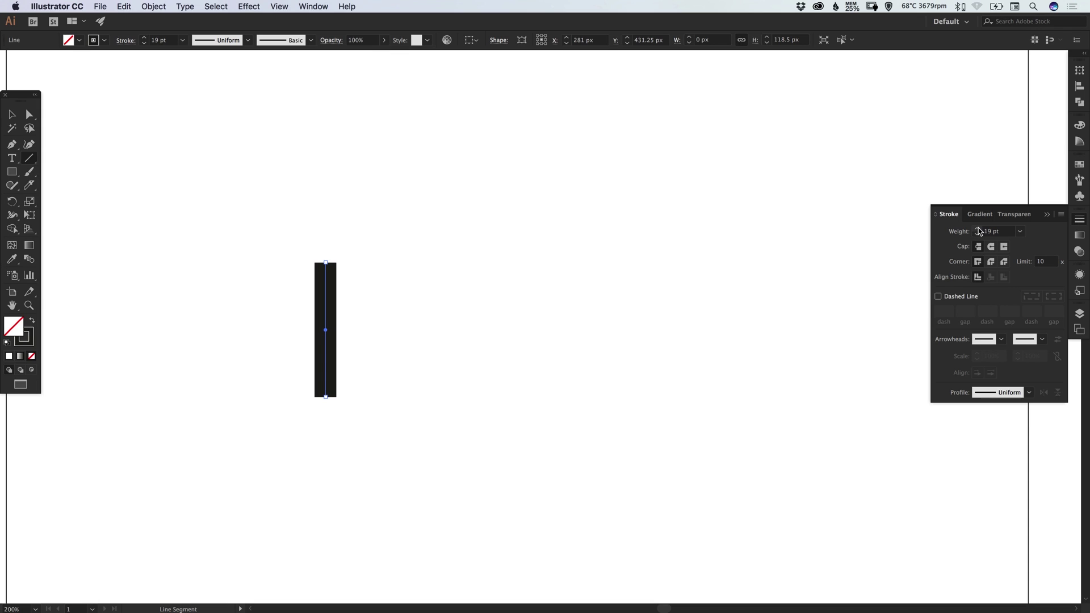
pyautogui.click(977, 229)
pyautogui.click(1080, 219)
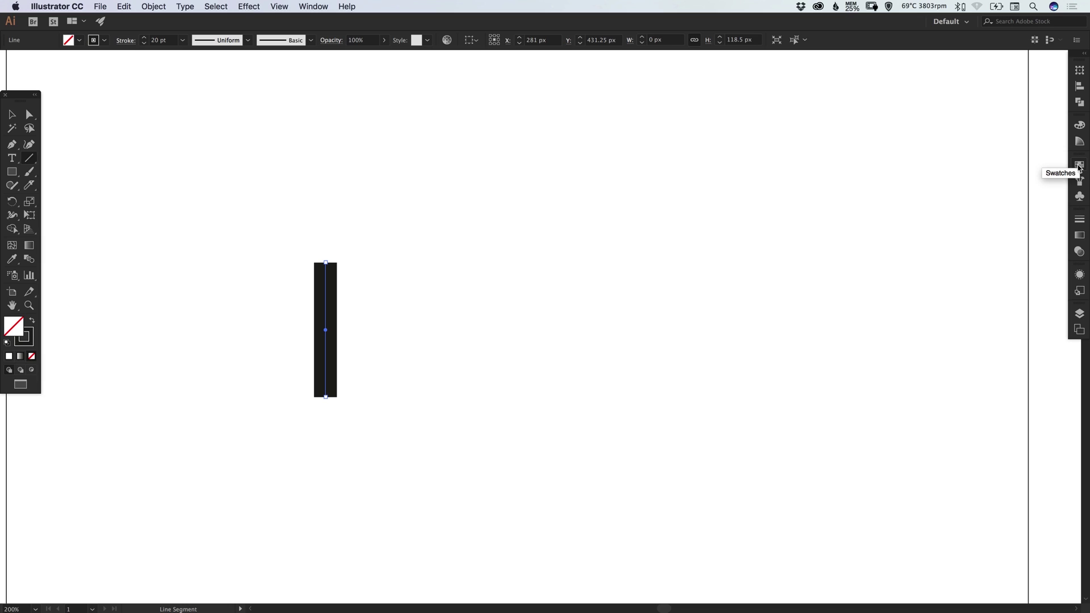
# Colour the line's stroke with the CMYK Magenta swatch and make that swatch a global colour.
pyautogui.click(26, 340)
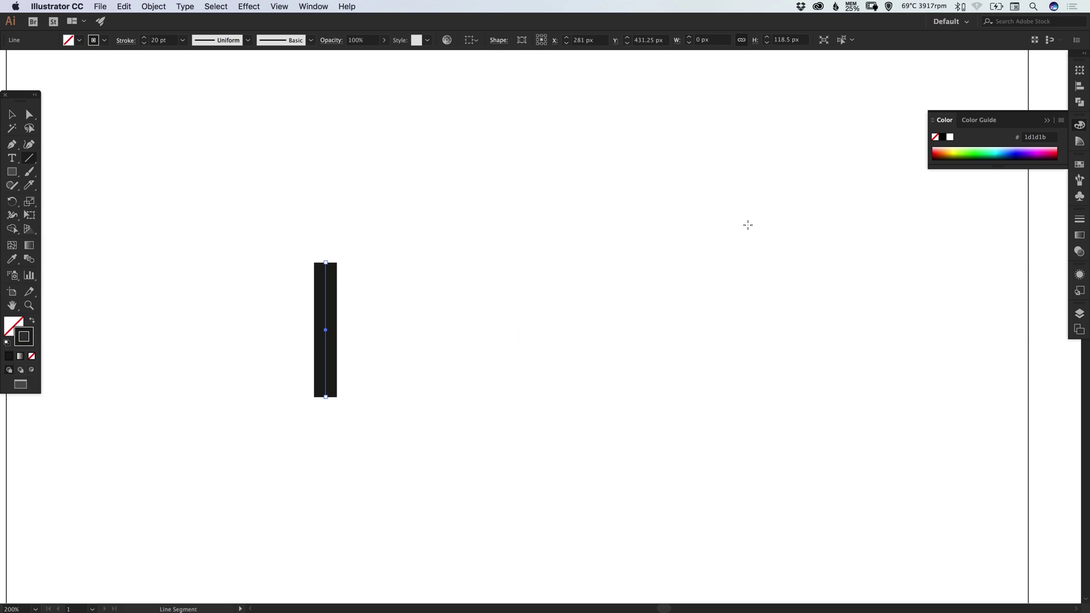
pyautogui.click(1080, 164)
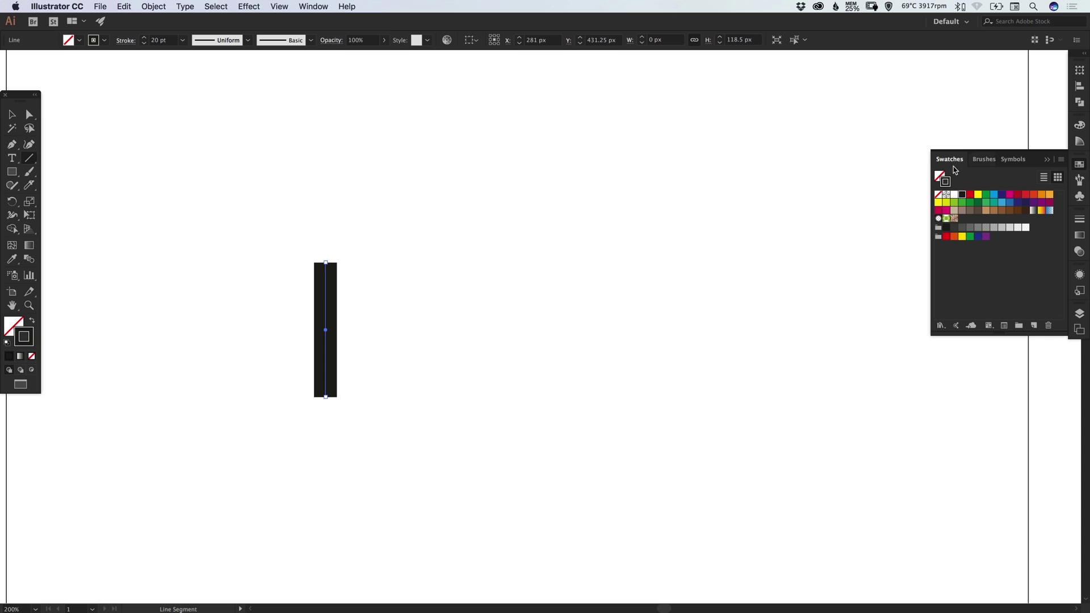
pyautogui.doubleClick(1011, 198)
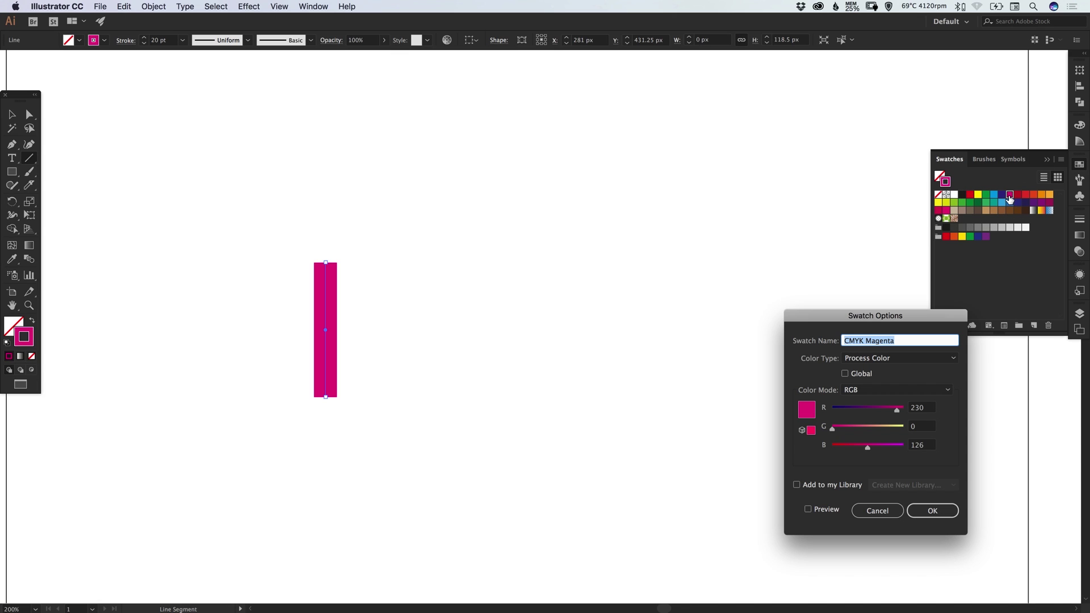
pyautogui.moveTo(917, 316); pyautogui.dragTo(849, 196)
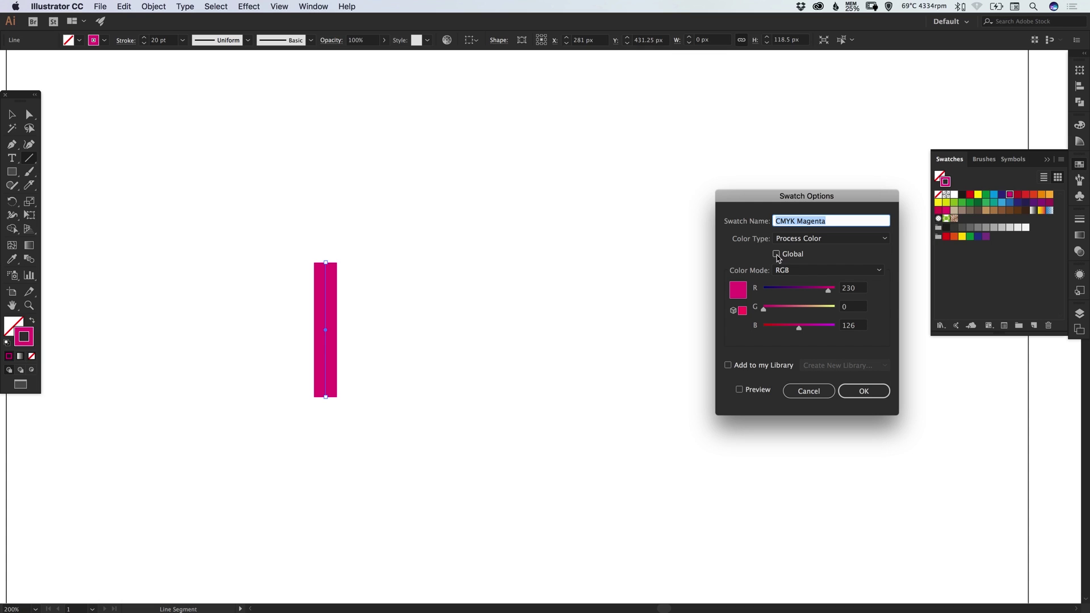
pyautogui.click(777, 255)
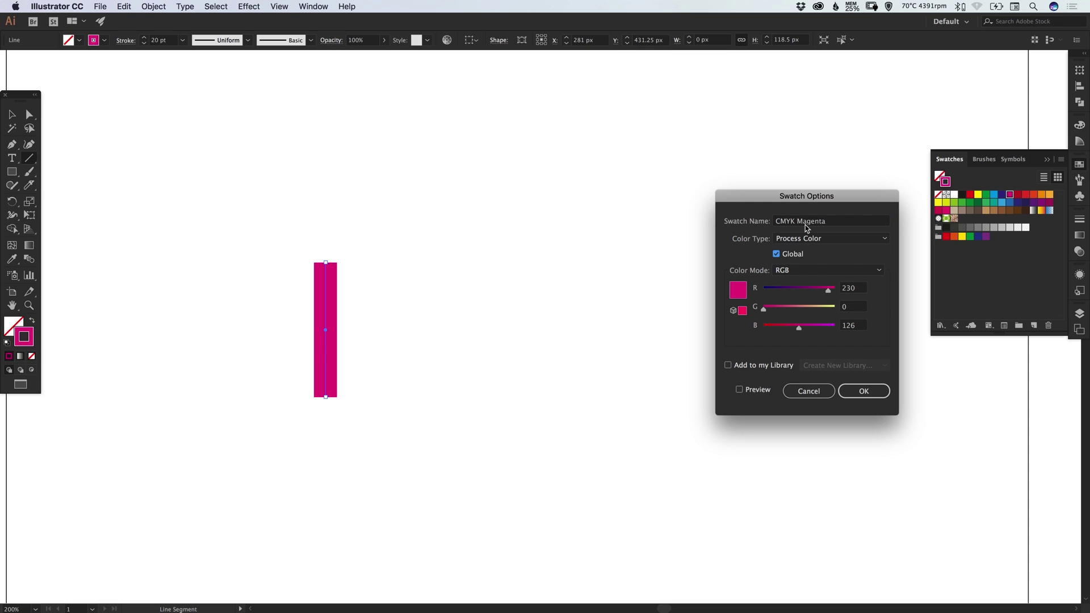
pyautogui.click(864, 391)
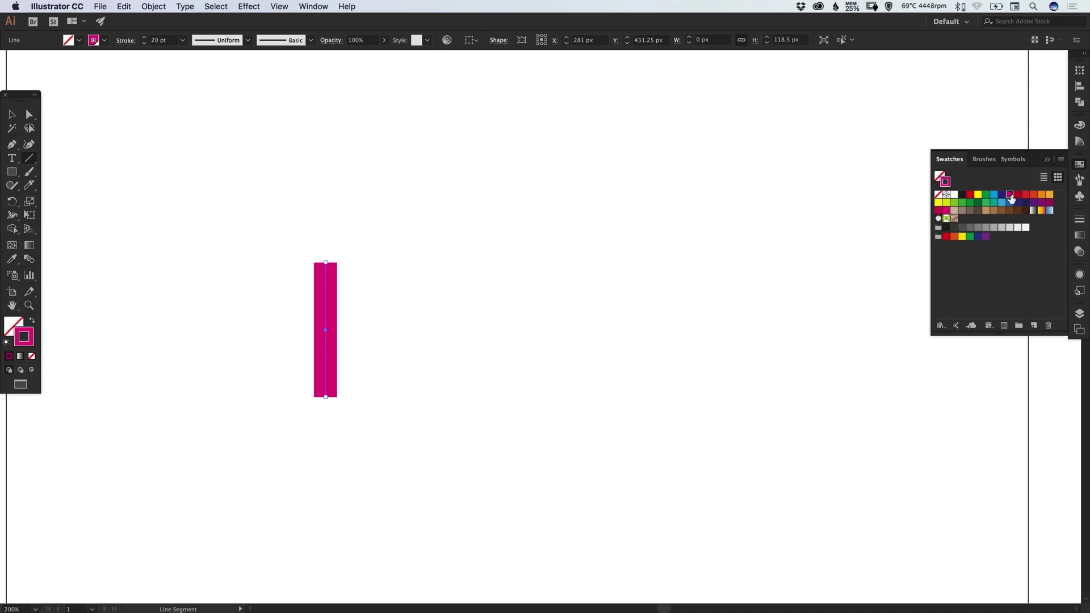
pyautogui.click(1079, 165)
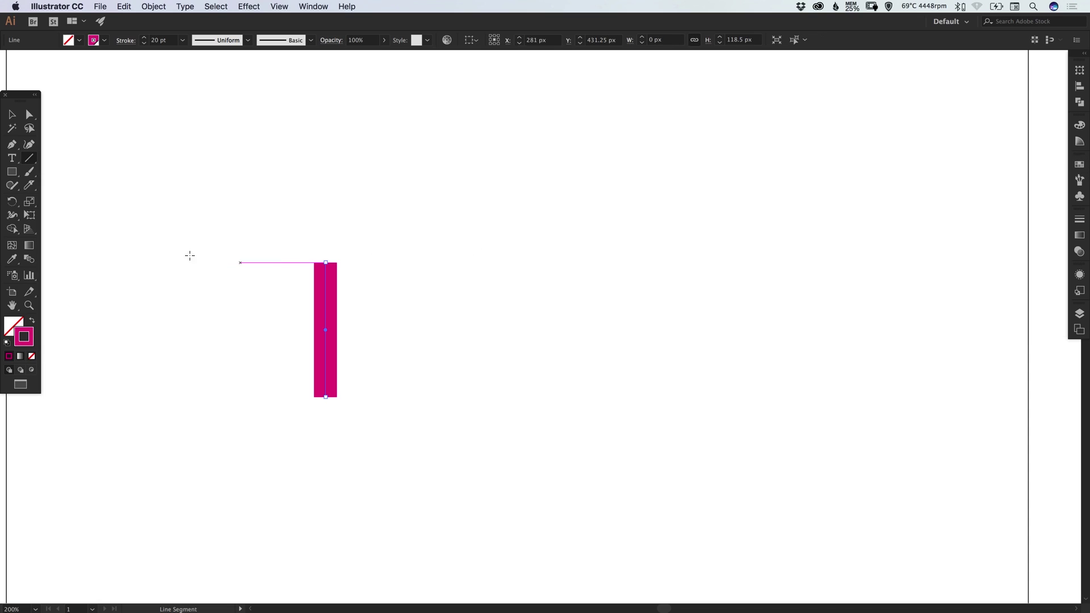
# Draw a circle about 128 px in diameter with the Ellipse tool, to the right of the vertical line.
pyautogui.click(11, 114)
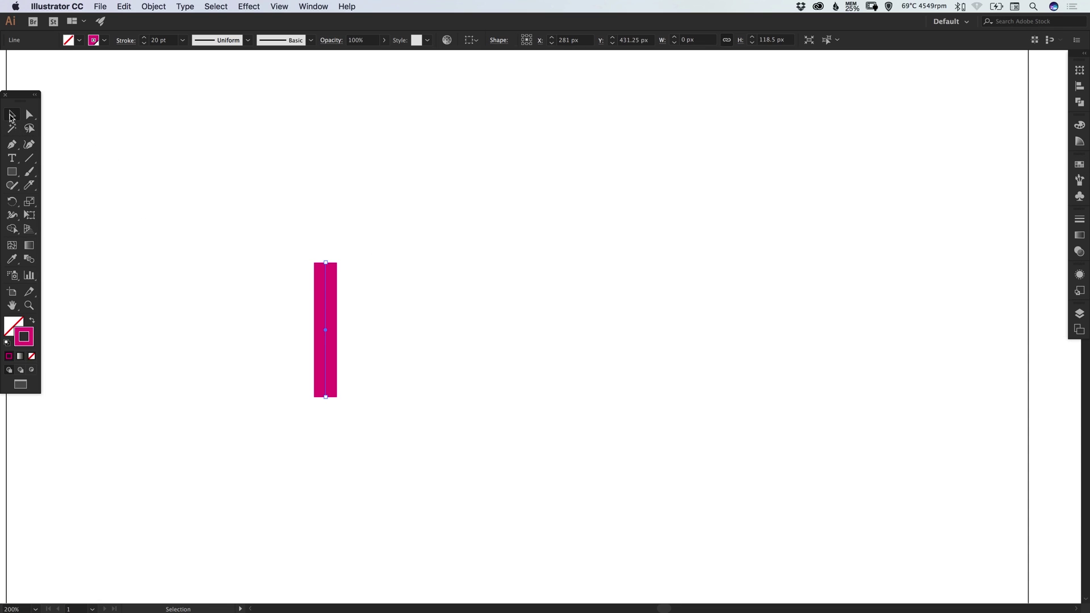
pyautogui.click(12, 172)
pyautogui.click(63, 199)
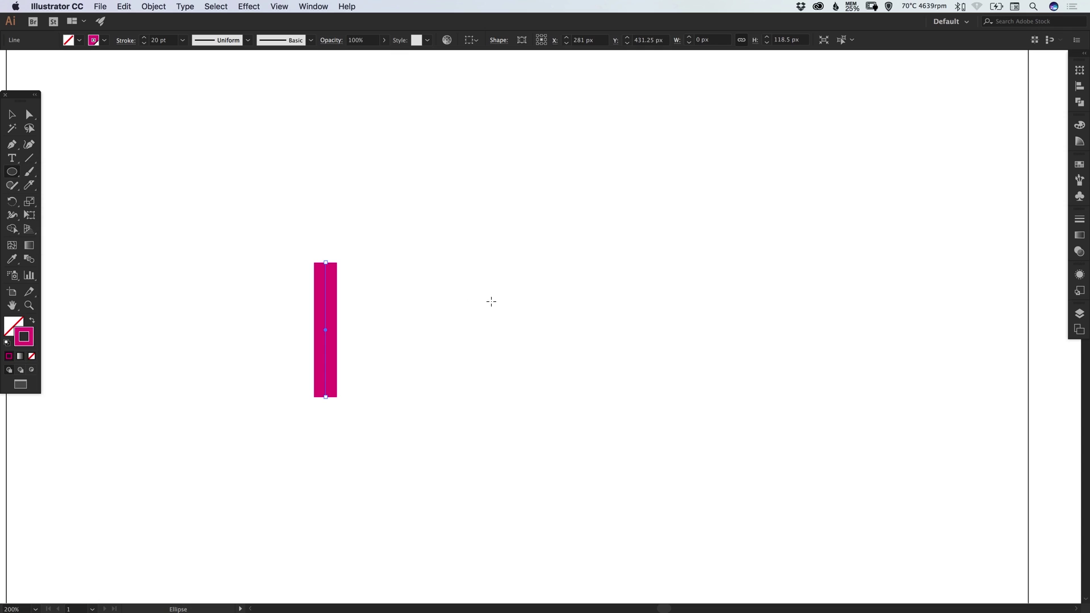
pyautogui.moveTo(421, 195); pyautogui.dragTo(568, 341)
pyautogui.click(12, 114)
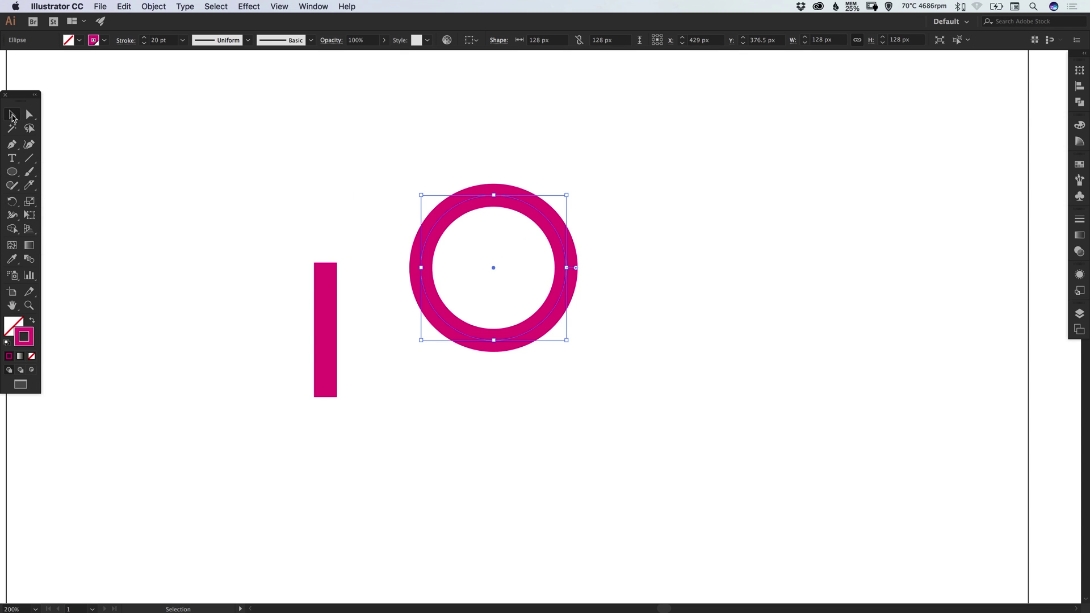
# Delete the circle's bottom anchor point to leave only the upper semicircle.
pyautogui.click(29, 117)
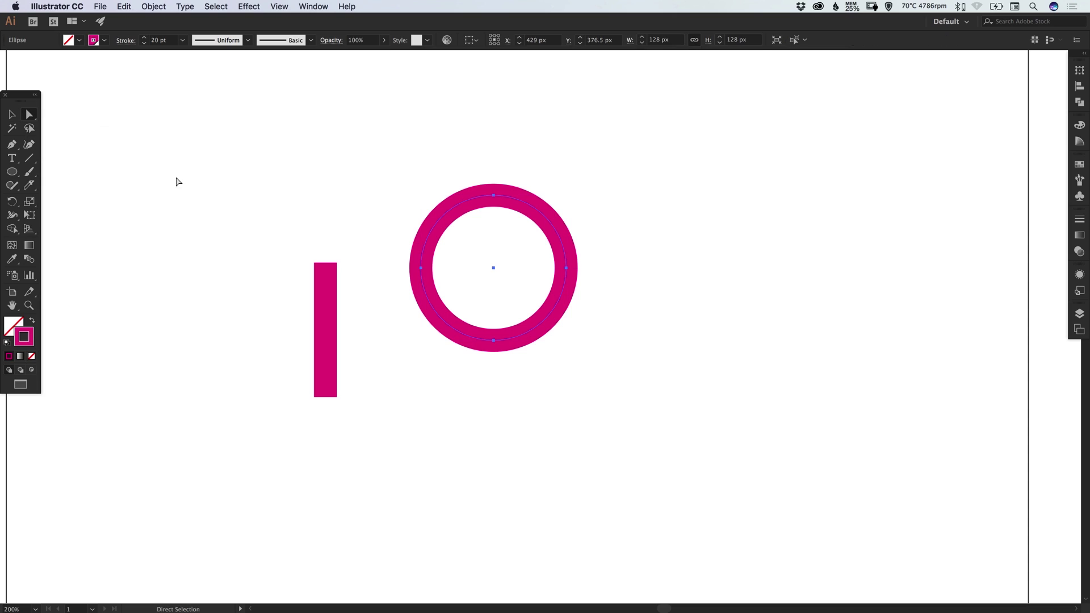
pyautogui.click(487, 366)
pyautogui.moveTo(462, 366); pyautogui.dragTo(513, 332)
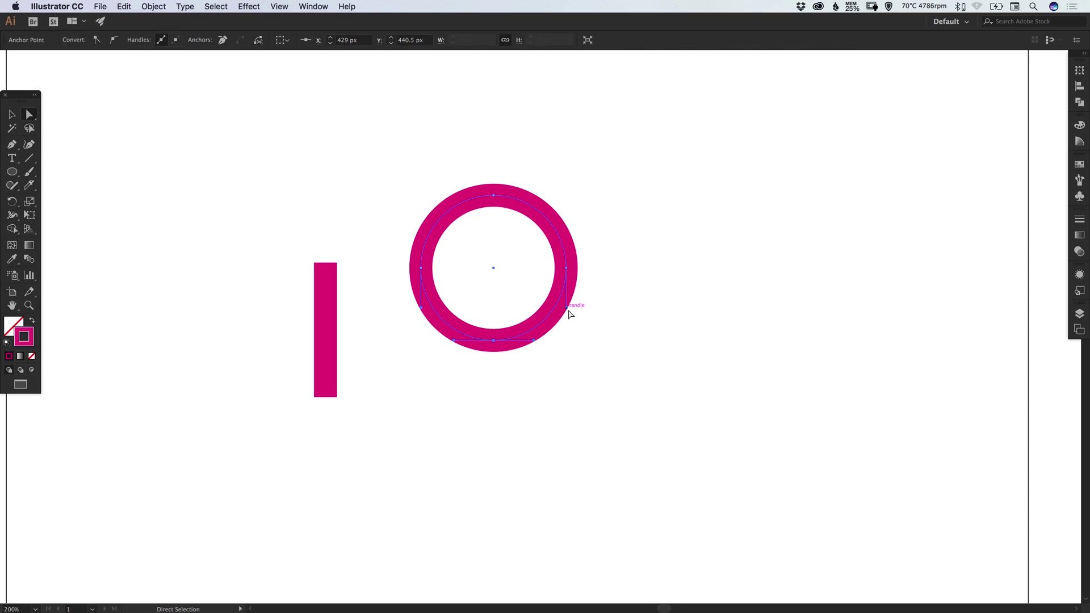
pyautogui.press('Delete')
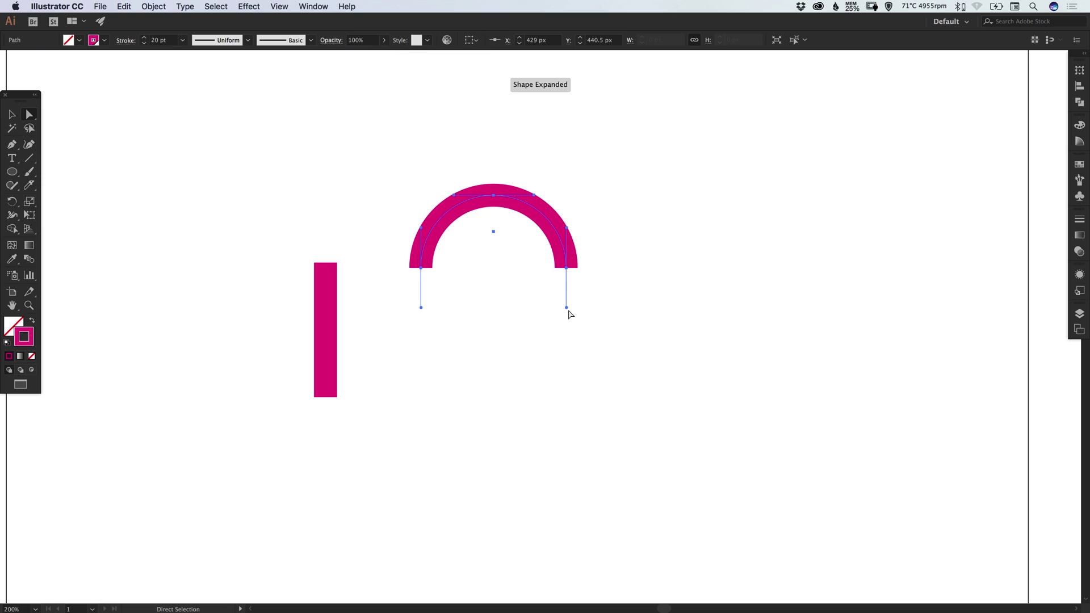
pyautogui.click(358, 216)
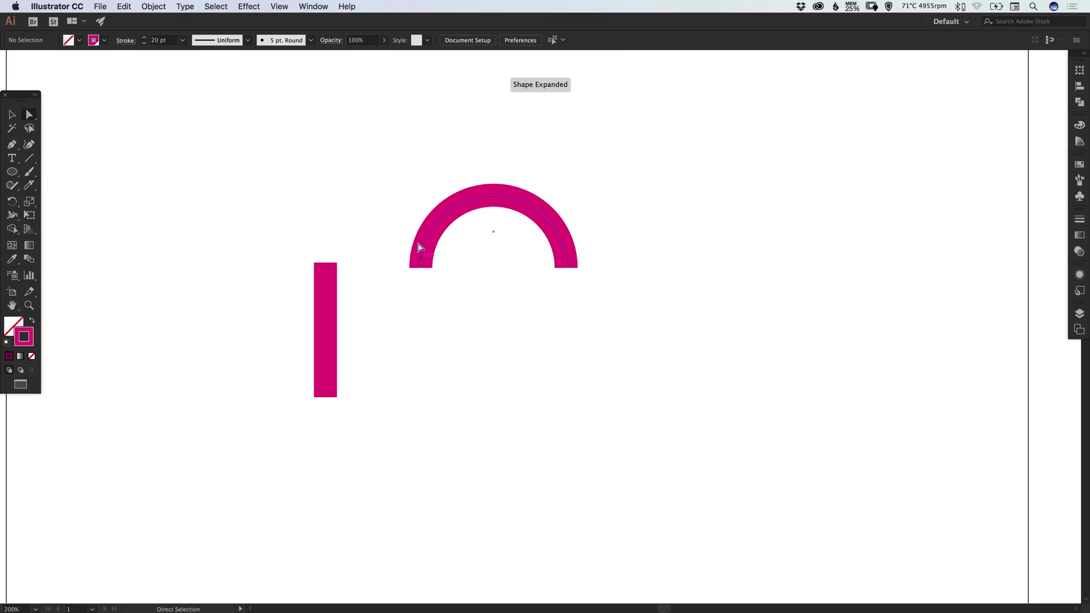
# Place the semicircle left of the bar with a copy below it, and delete the copy's left end anchor to leave a quarter arc.
pyautogui.press('v')
pyautogui.moveTo(509, 201); pyautogui.dragTo(225, 284)
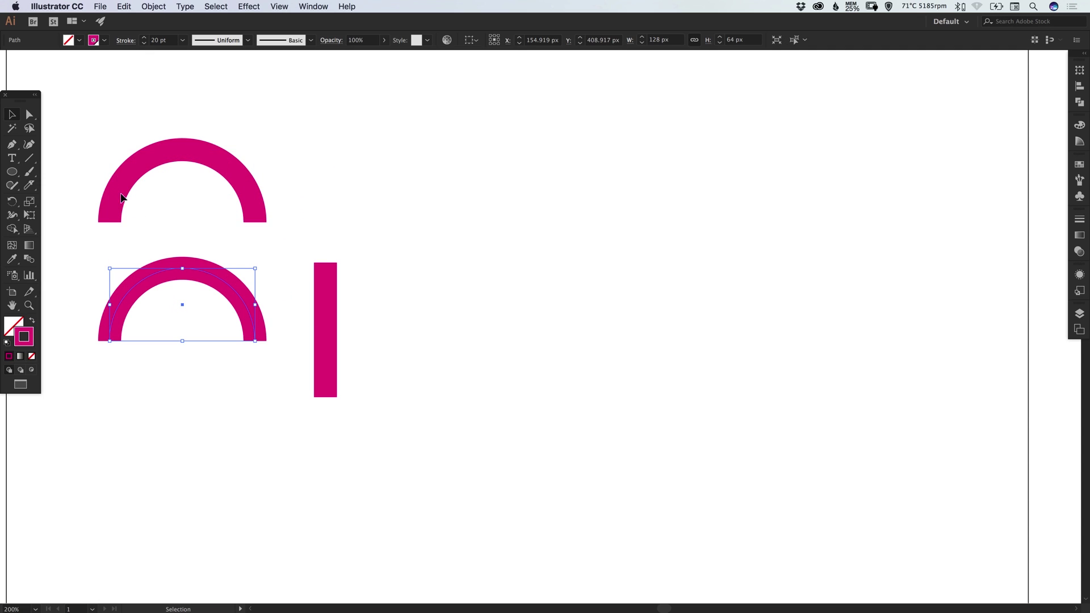
pyautogui.click(30, 116)
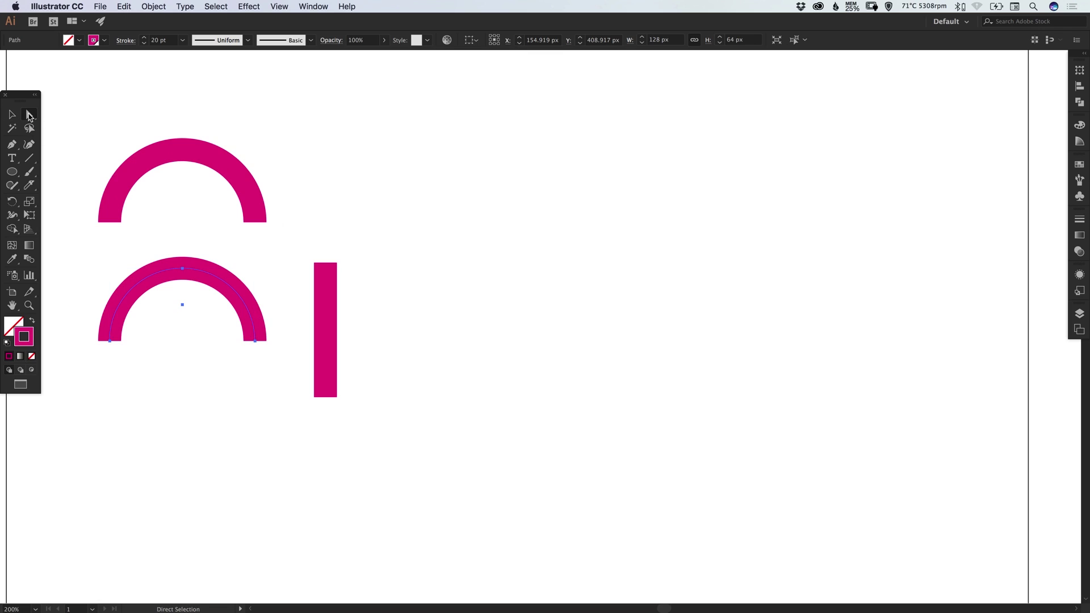
pyautogui.click(75, 136)
pyautogui.moveTo(75, 368); pyautogui.dragTo(141, 329)
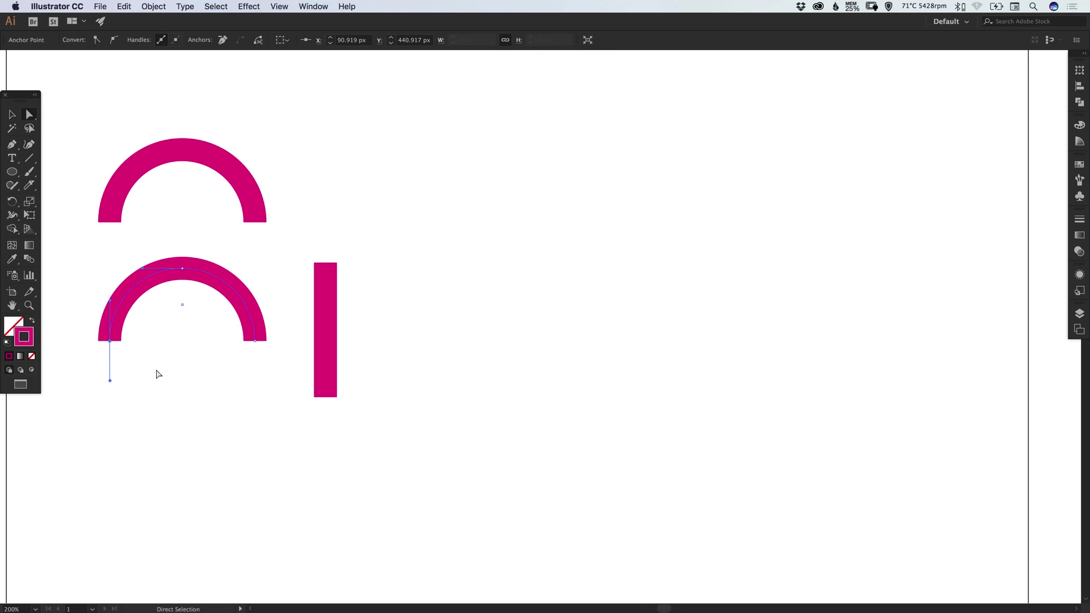
pyautogui.press('Delete')
pyautogui.press('v')
pyautogui.click(175, 346)
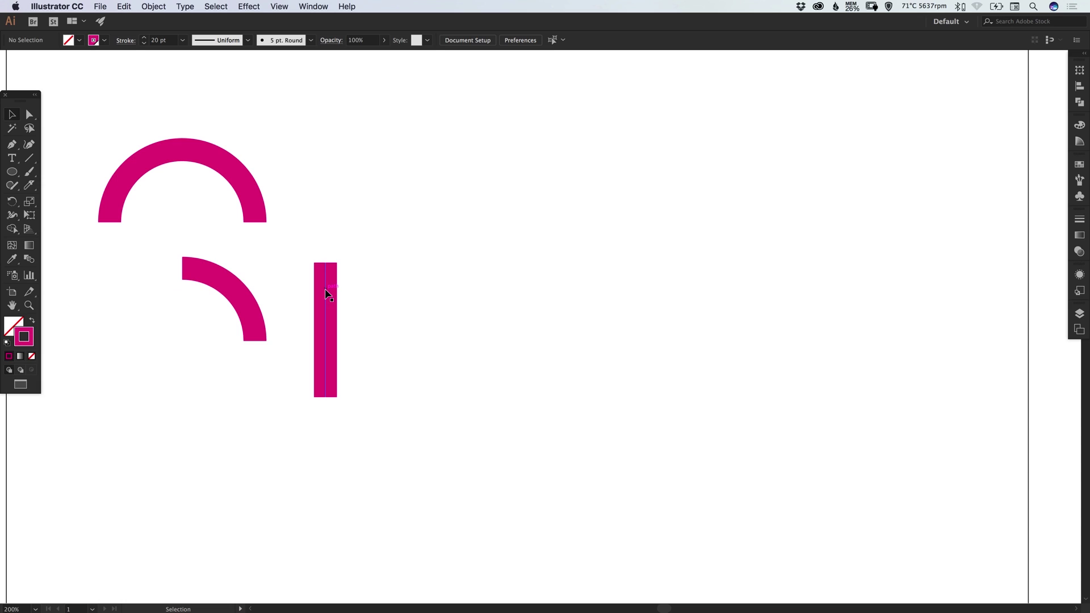
# Duplicate the vertical bar below the quarter arc and rotate the copy to horizontal.
pyautogui.moveTo(325, 286); pyautogui.dragTo(155, 368)
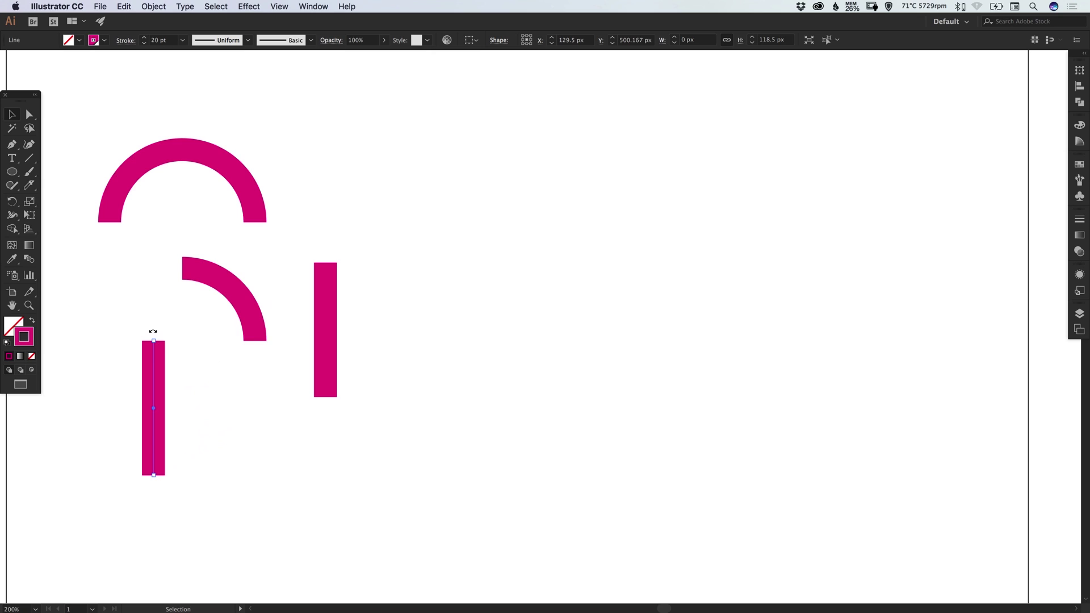
pyautogui.moveTo(152, 332); pyautogui.dragTo(240, 395)
pyautogui.click(404, 326)
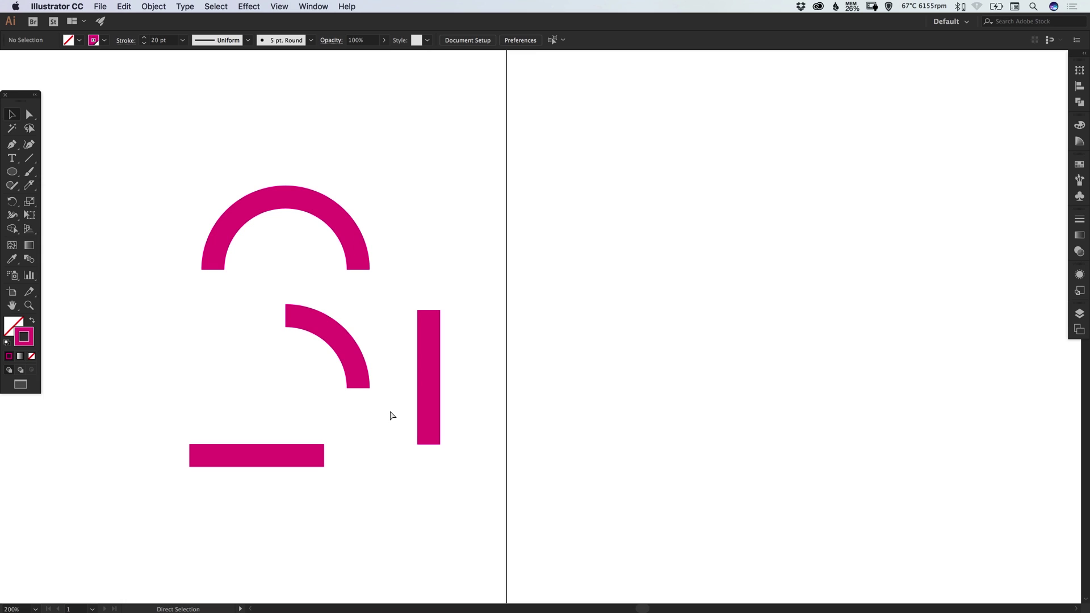
# Copy the vertical bar from the set of parts onto the artboard as the first stem of the letter.
pyautogui.press('space')
pyautogui.moveTo(677, 321); pyautogui.dragTo(465, 344)
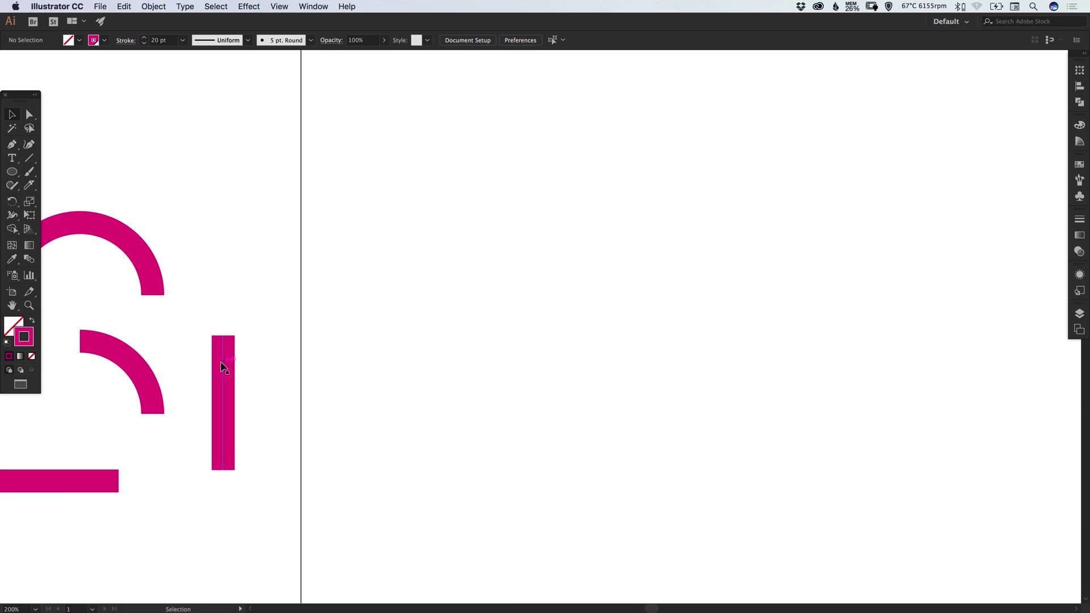
pyautogui.moveTo(225, 365); pyautogui.dragTo(520, 275)
pyautogui.press('space')
pyautogui.moveTo(452, 284); pyautogui.dragTo(464, 283)
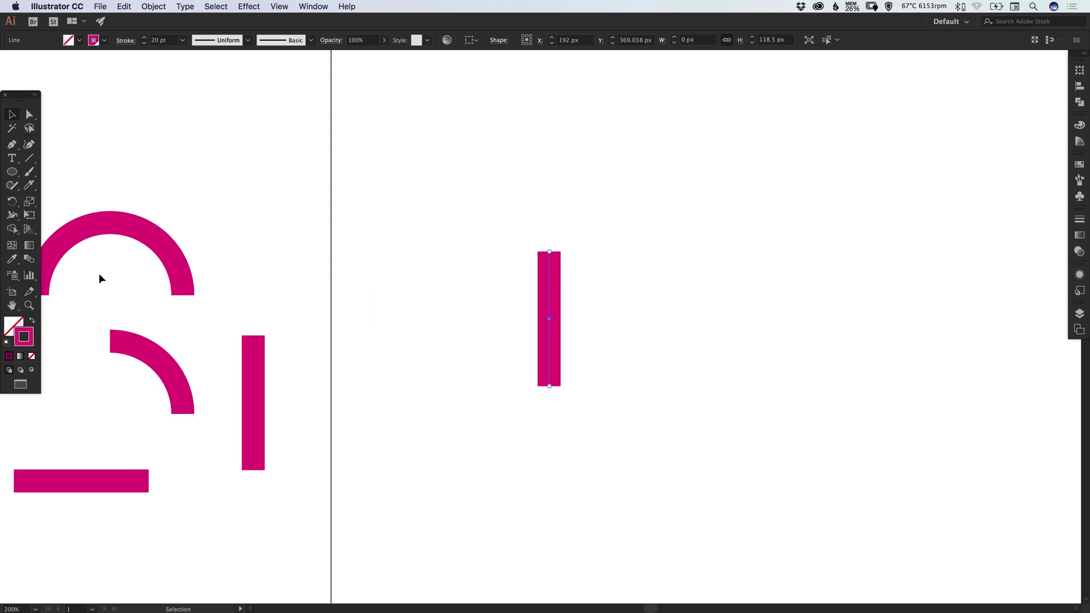
pyautogui.press('space')
pyautogui.moveTo(377, 341); pyautogui.dragTo(348, 356)
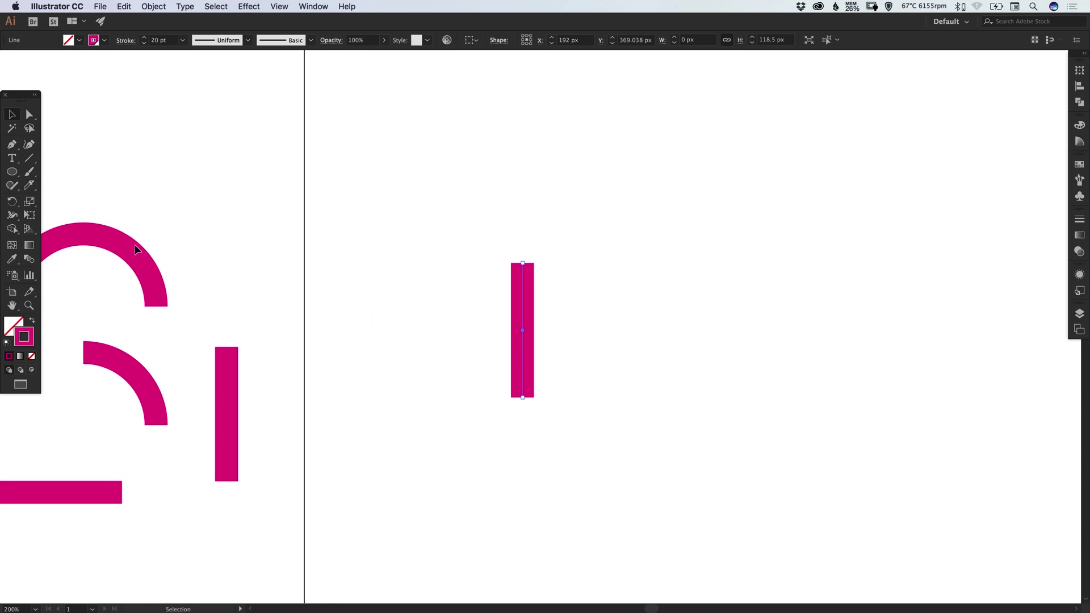
# Copy the semicircle onto the stem's upper end, and duplicate the stem under the arc's right end to complete an arch.
pyautogui.moveTo(139, 255); pyautogui.dragTo(651, 211)
pyautogui.press('space')
pyautogui.moveTo(592, 316); pyautogui.dragTo(542, 317)
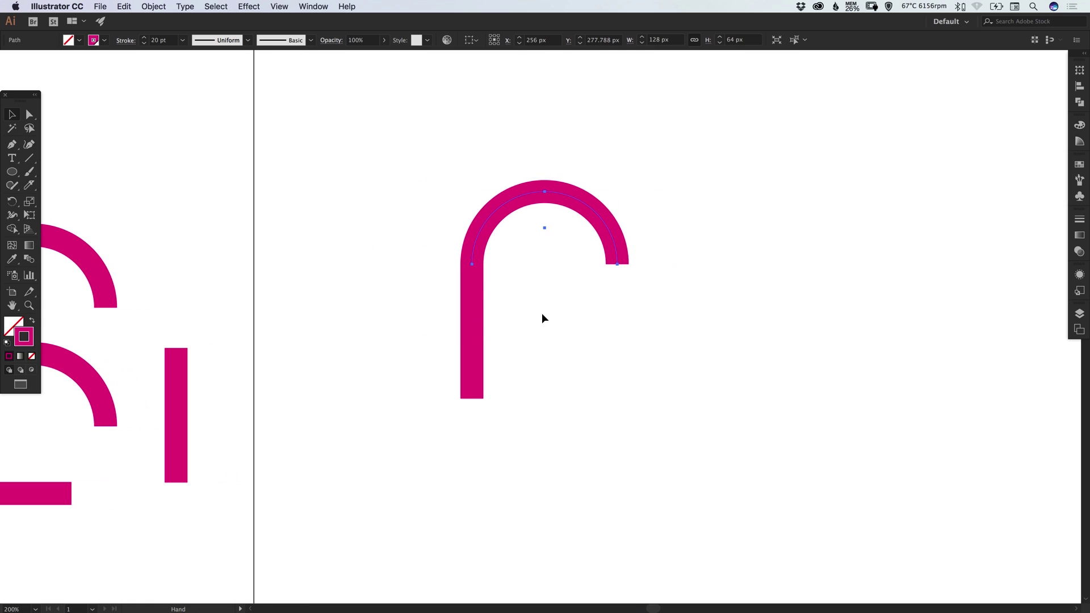
pyautogui.click(541, 317)
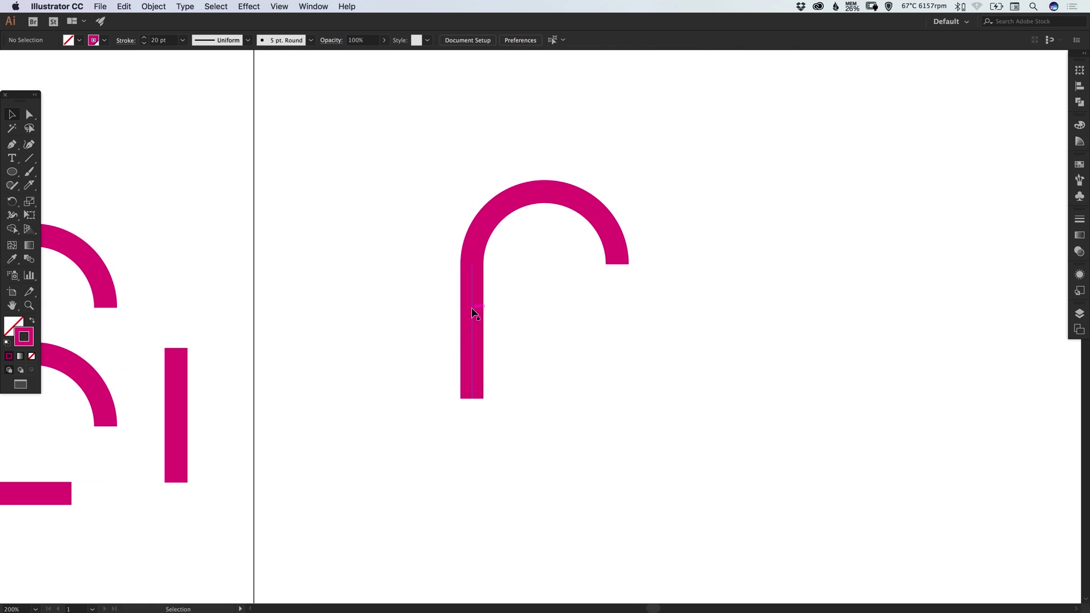
pyautogui.moveTo(471, 308); pyautogui.dragTo(598, 300)
pyautogui.click(504, 283)
# Duplicate the arc and right stem together and snap the copy to the arch's right stem to form a letter m.
pyautogui.moveTo(465, 316); pyautogui.dragTo(562, 192)
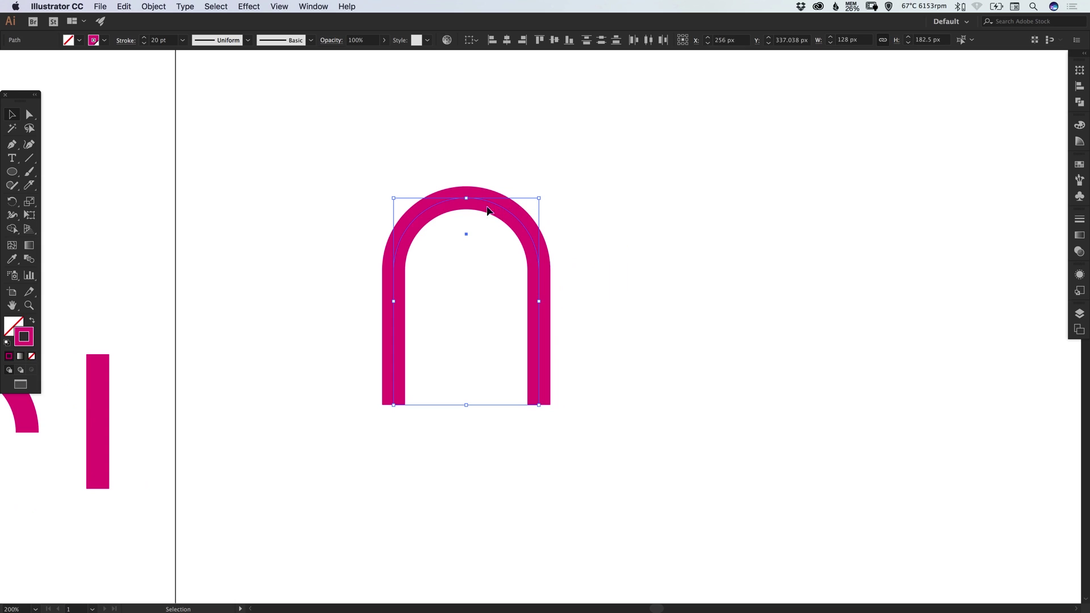
pyautogui.moveTo(446, 201); pyautogui.dragTo(510, 175)
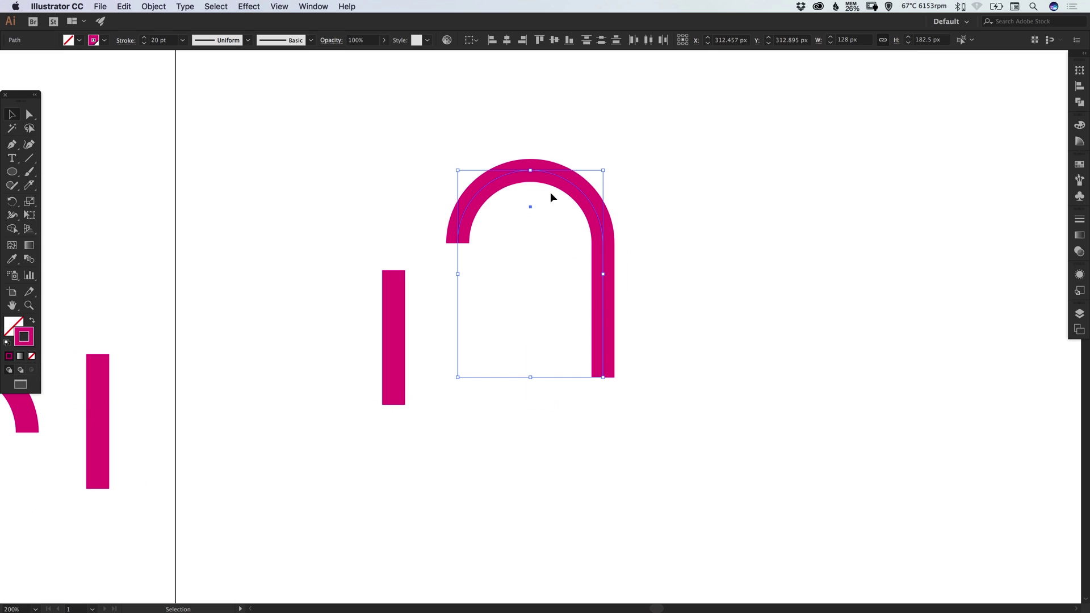
pyautogui.press('super+z')
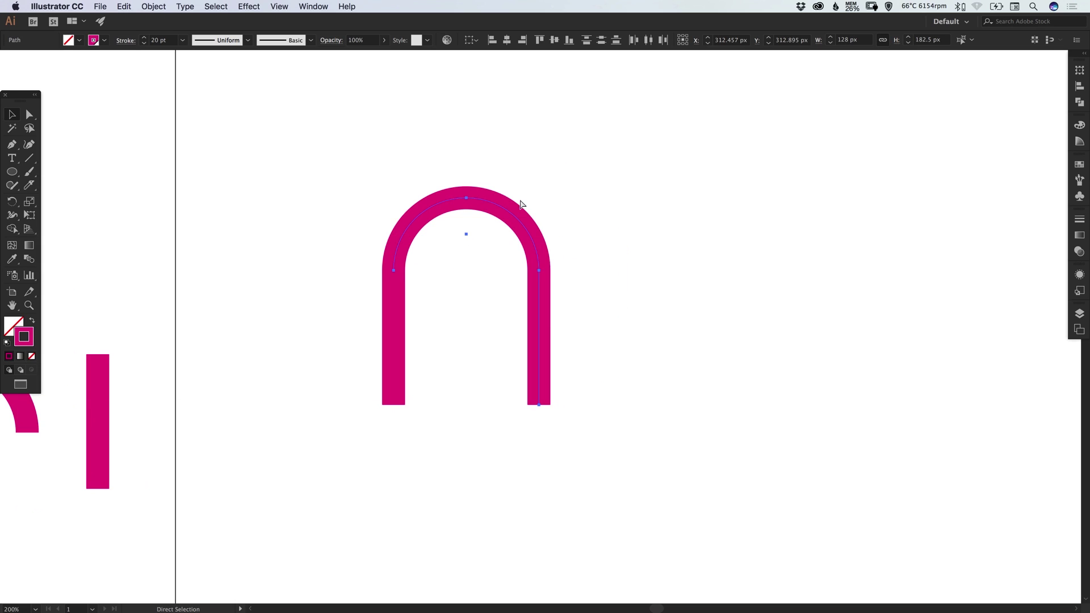
pyautogui.moveTo(507, 207); pyautogui.dragTo(639, 211)
pyautogui.click(644, 252)
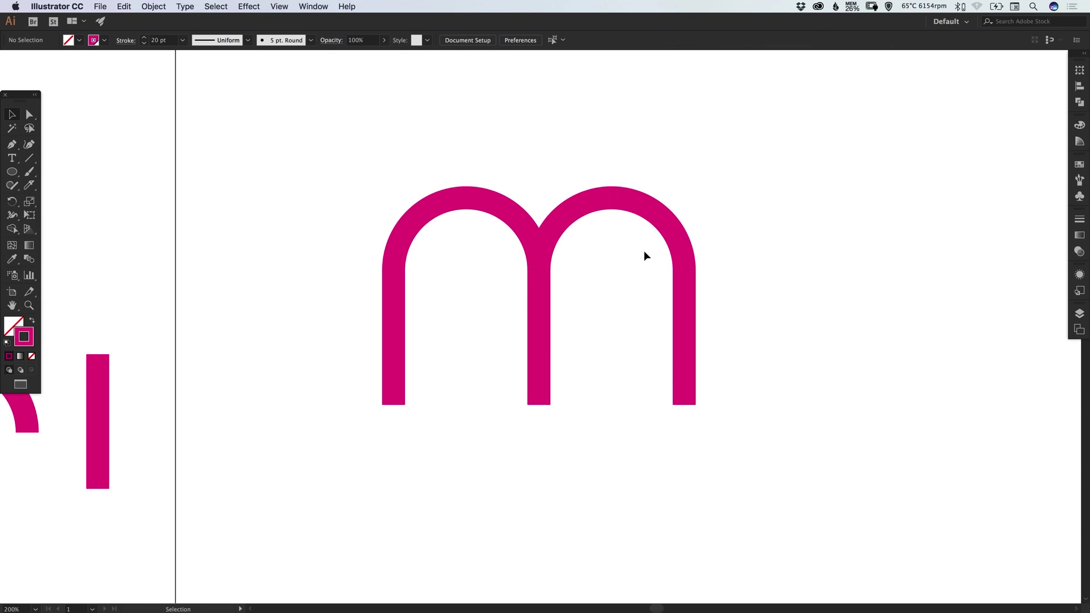
# Scale the whole letter m down proportionally to about 138 px wide and 98 px high, keeping its lower-left corner fixed.
pyautogui.click(279, 8)
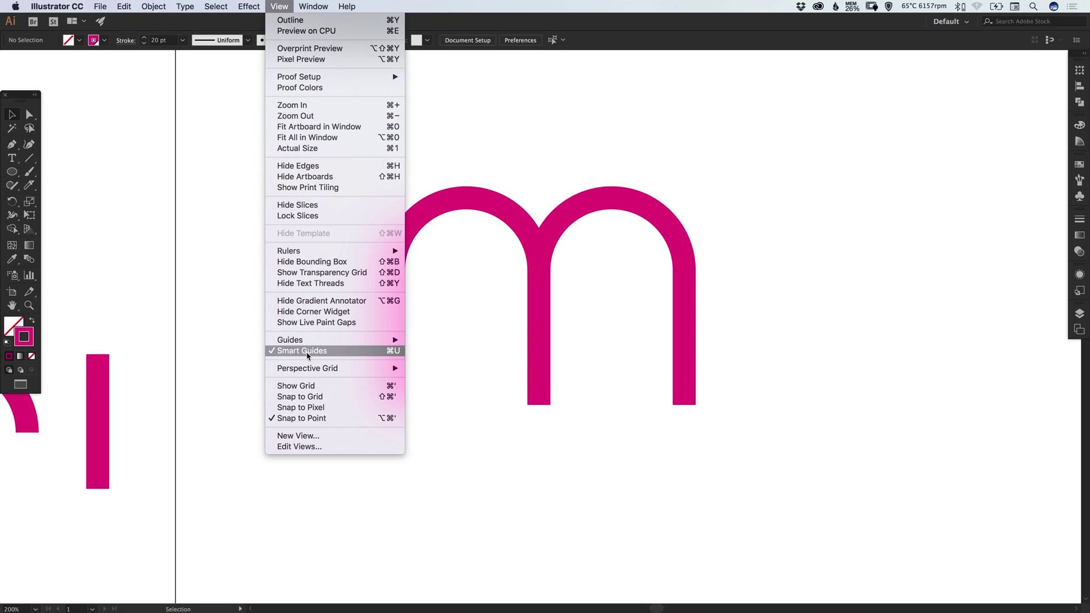
pyautogui.click(727, 220)
pyautogui.moveTo(607, 256); pyautogui.dragTo(544, 253)
pyautogui.moveTo(475, 264); pyautogui.dragTo(391, 290)
pyautogui.moveTo(206, 166); pyautogui.dragTo(600, 488)
pyautogui.moveTo(544, 346); pyautogui.dragTo(688, 304)
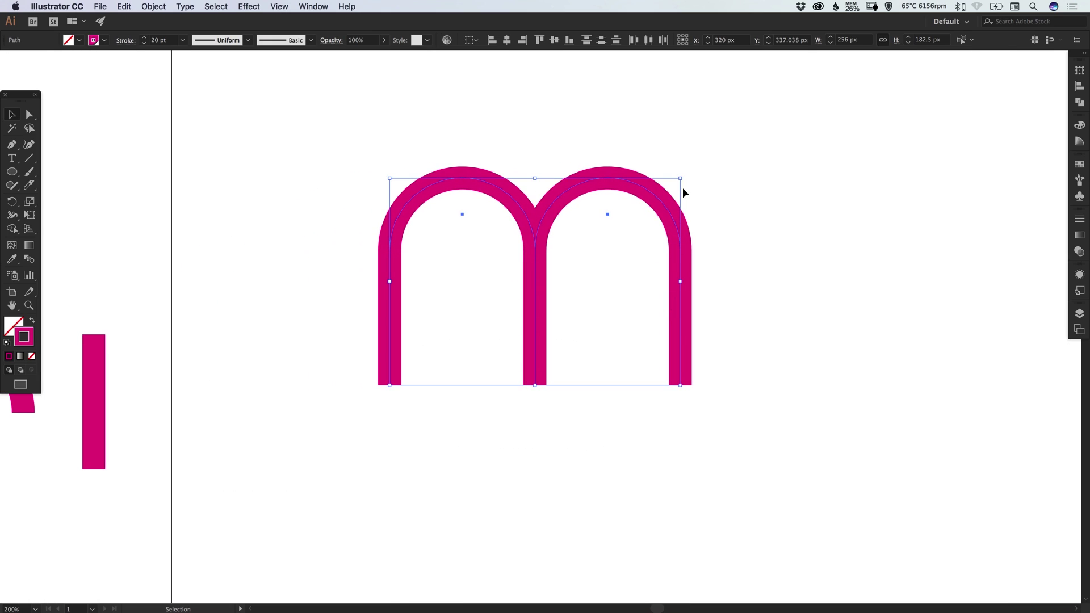
pyautogui.moveTo(681, 178); pyautogui.dragTo(546, 273)
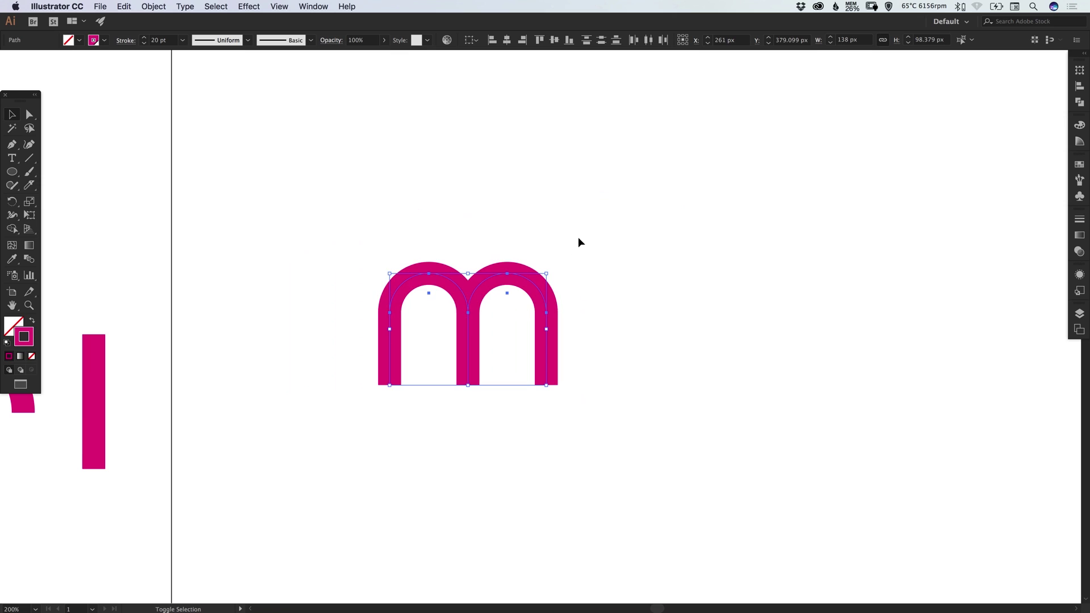
pyautogui.click(622, 288)
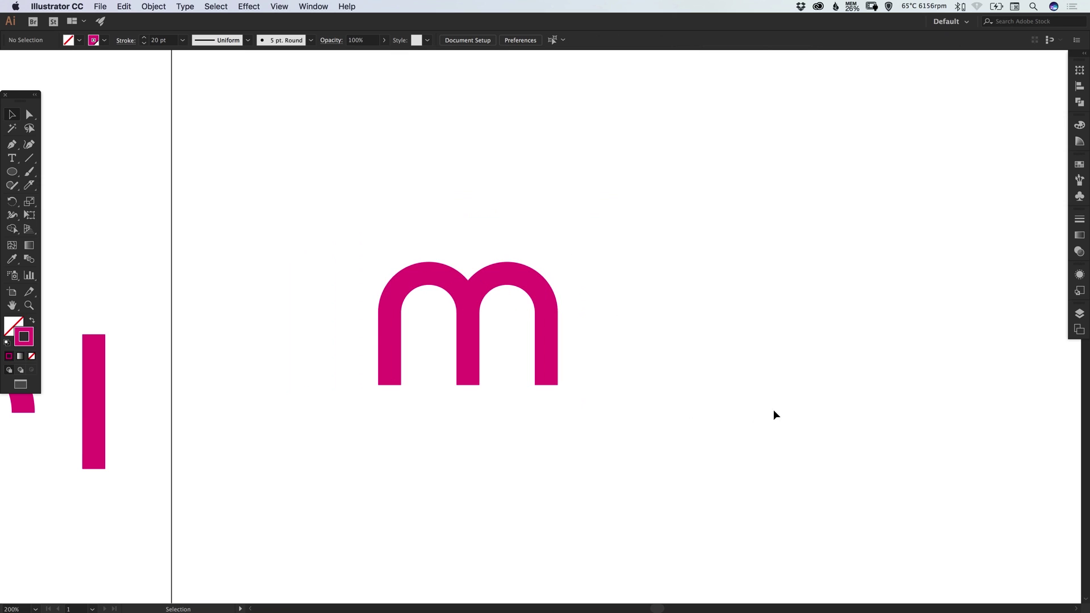
# Check the stroke settings and inspect in outline view how the m's arcs and stems meet, ending back in the normal preview.
pyautogui.click(1080, 219)
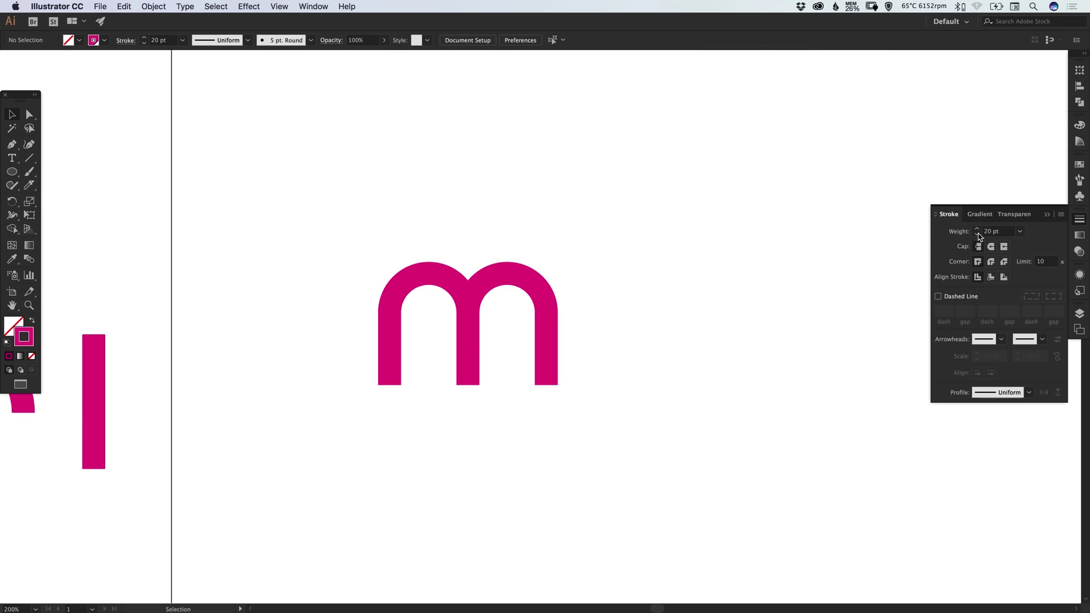
pyautogui.click(1080, 219)
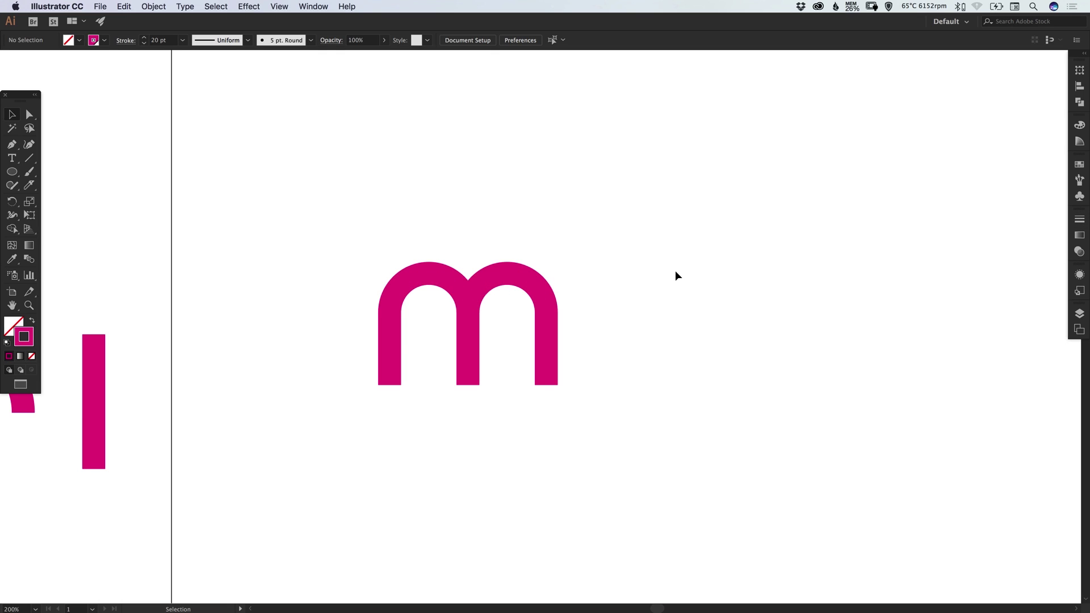
pyautogui.press('a')
pyautogui.press('super+y')
pyautogui.press('super+space')
pyautogui.moveTo(331, 256); pyautogui.dragTo(586, 384)
pyautogui.press('super+space')
pyautogui.moveTo(178, 196); pyautogui.dragTo(725, 391)
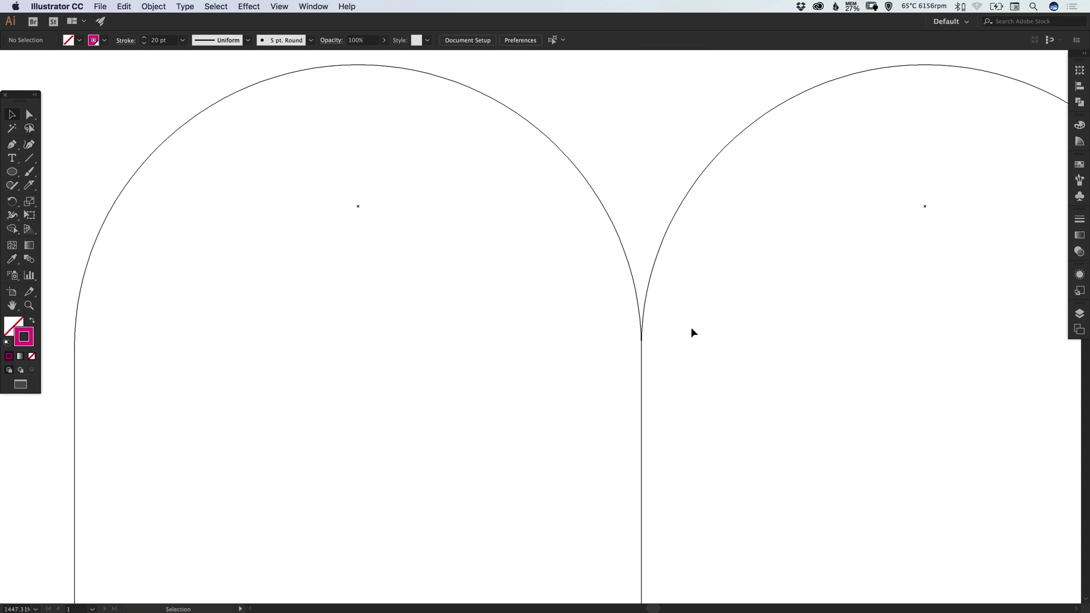
pyautogui.press('super+minus')
pyautogui.press('super+minus')
pyautogui.press('super+minus')
pyautogui.press('super+minus')
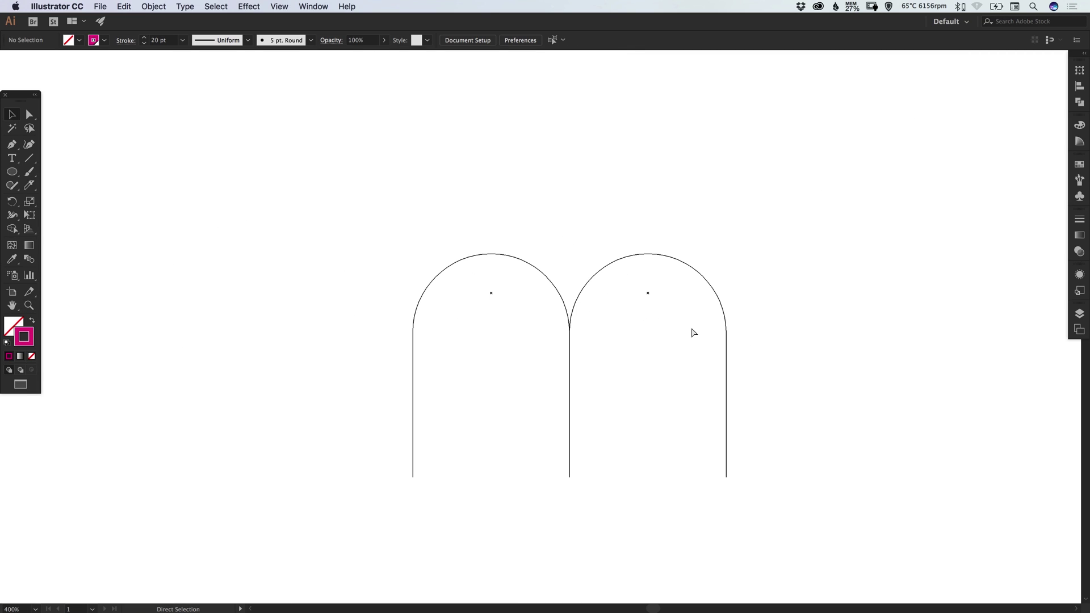
pyautogui.press('super+y')
pyautogui.press('super+minus')
pyautogui.press('super+minus')
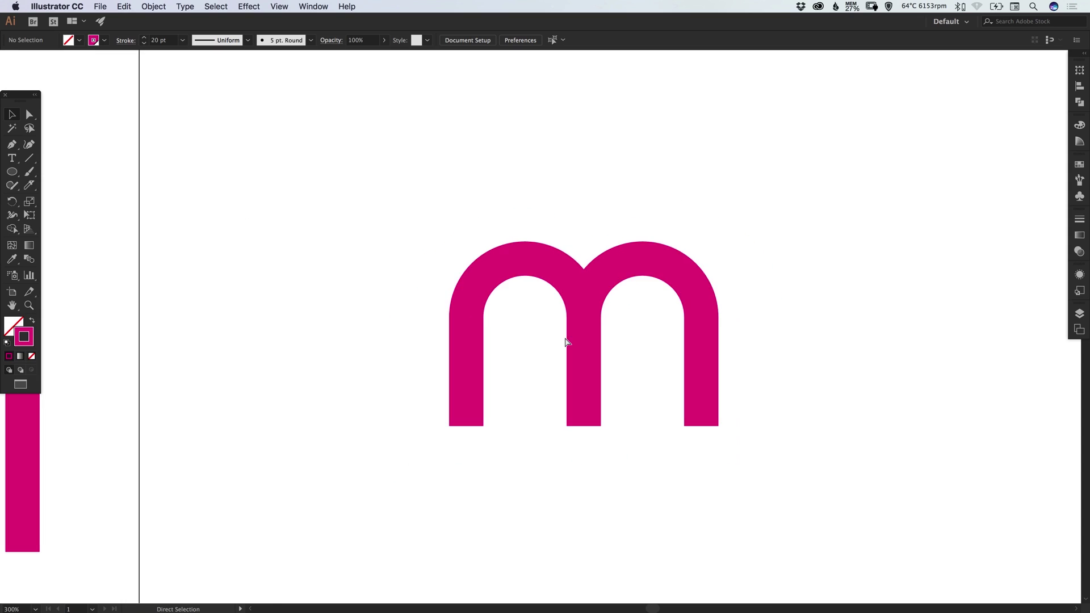
# Move the whole letter m horizontally to the left by the width of one arch.
pyautogui.hscroll(5, 564, 342)
pyautogui.moveTo(354, 238); pyautogui.dragTo(605, 400)
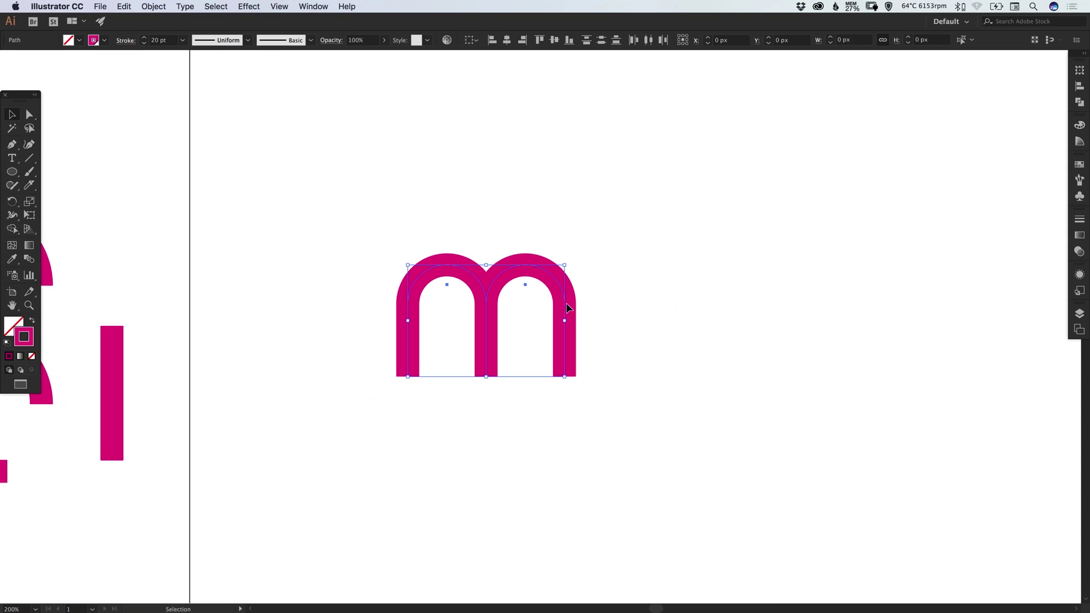
pyautogui.moveTo(564, 310); pyautogui.dragTo(486, 309)
pyautogui.click(601, 228)
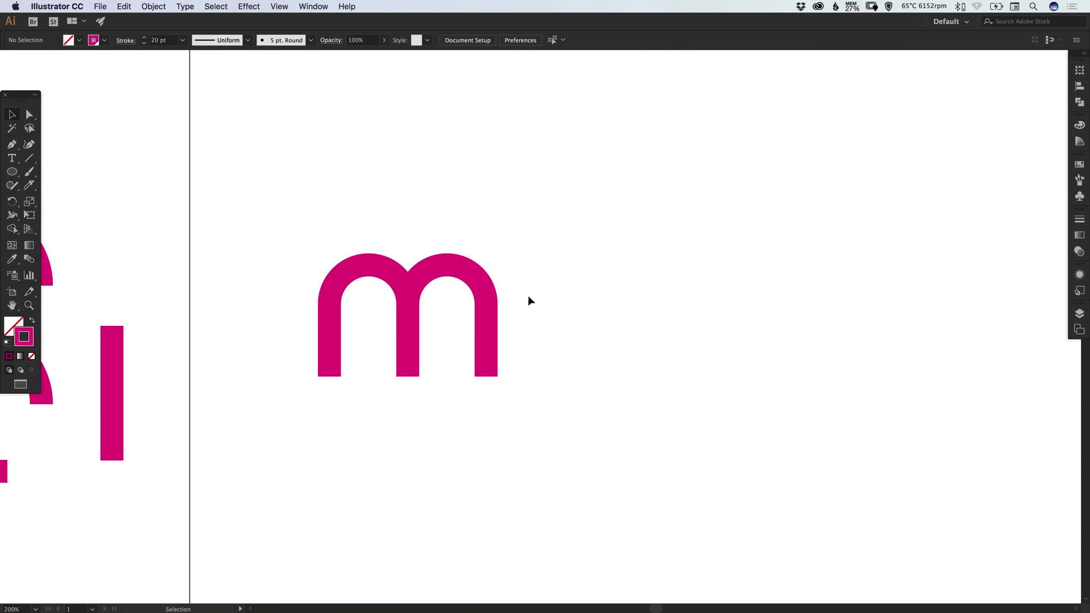
# Duplicate the m's right stem a short distance to its right on the same baseline as the stem of the second letter.
pyautogui.moveTo(503, 320); pyautogui.dragTo(541, 318)
pyautogui.click(556, 281)
pyautogui.click(536, 323)
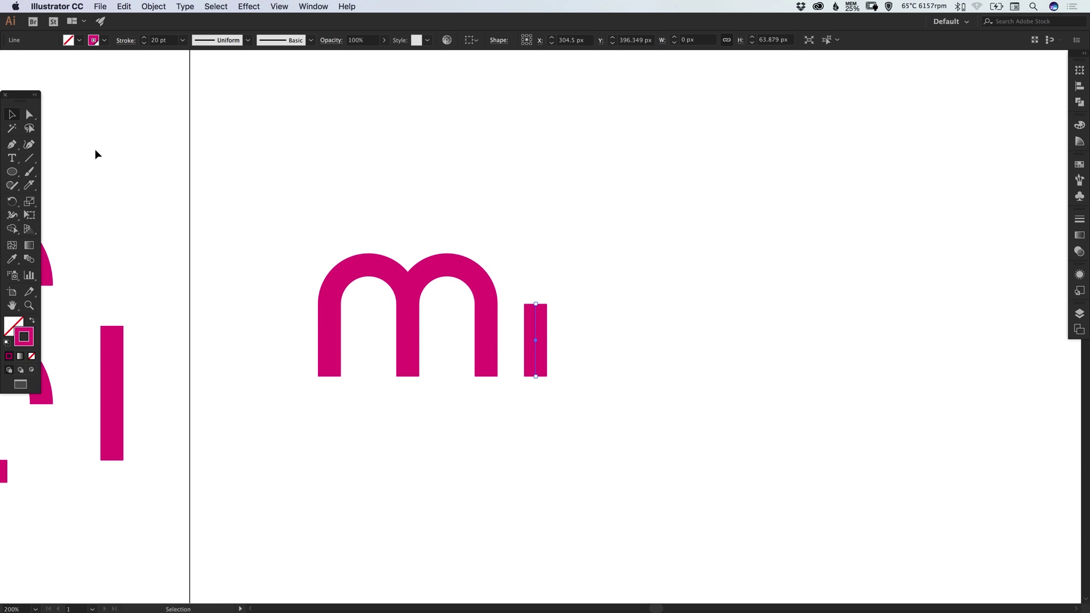
# Stretch the copied stem upward by moving only its upper anchor point level with the centre line of the m's arches.
pyautogui.click(30, 115)
pyautogui.click(574, 300)
pyautogui.moveTo(525, 293); pyautogui.dragTo(554, 315)
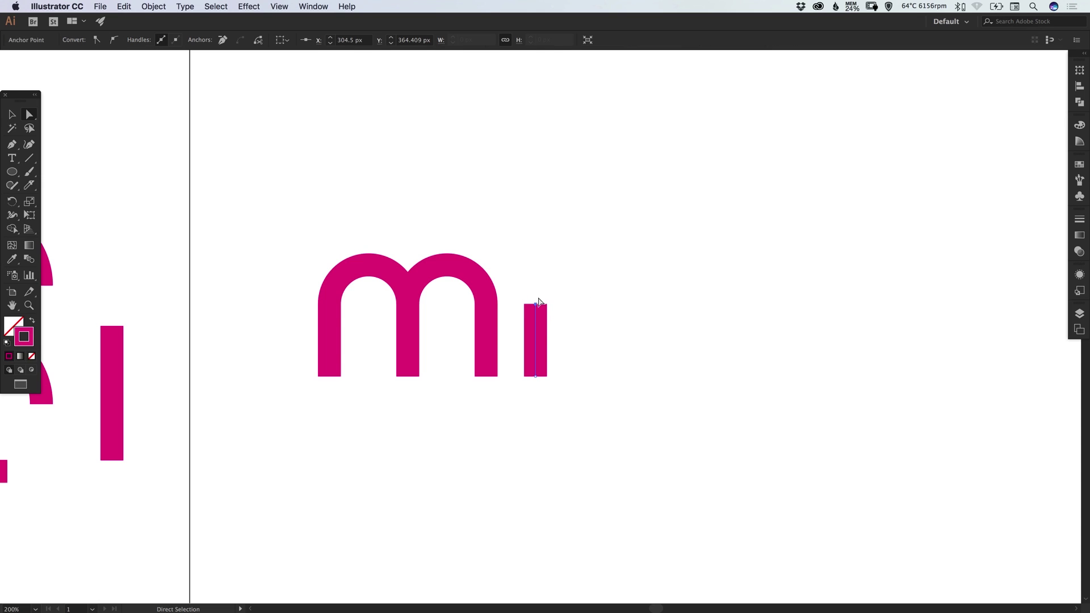
pyautogui.moveTo(537, 304); pyautogui.dragTo(537, 267)
pyautogui.click(583, 294)
pyautogui.press('v')
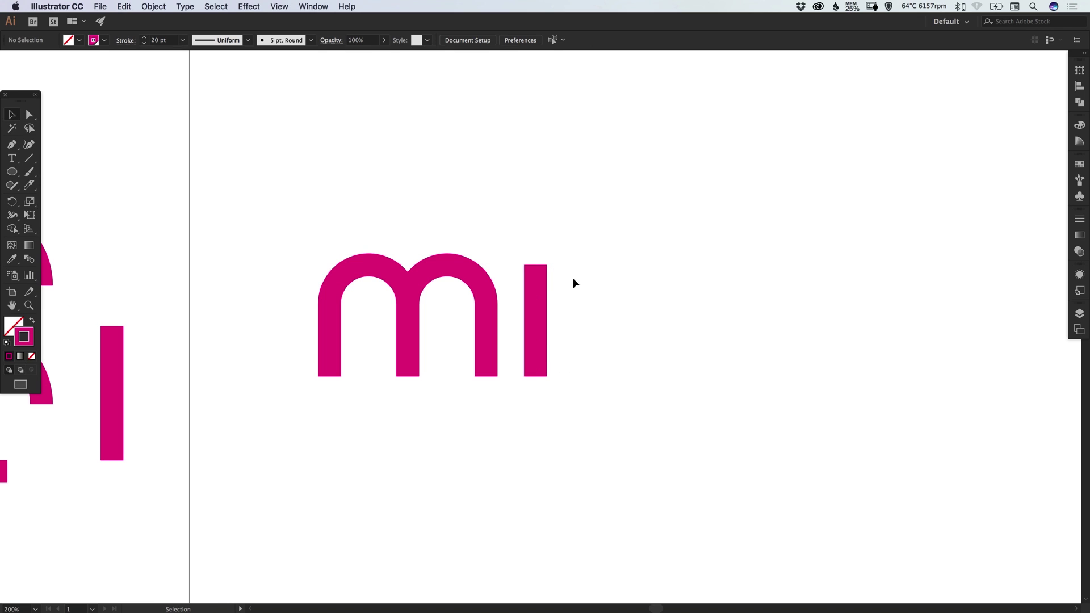
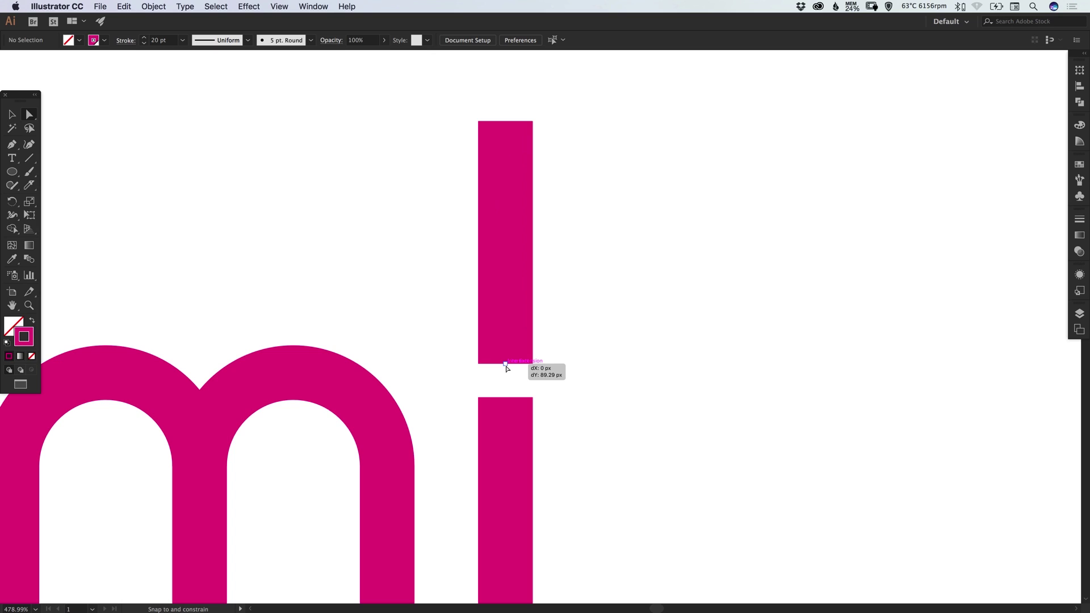
# Collapse the spare bar above the i's stem into a single point and raise that point by 20 px.
pyautogui.moveTo(507, 366); pyautogui.dragTo(506, 364)
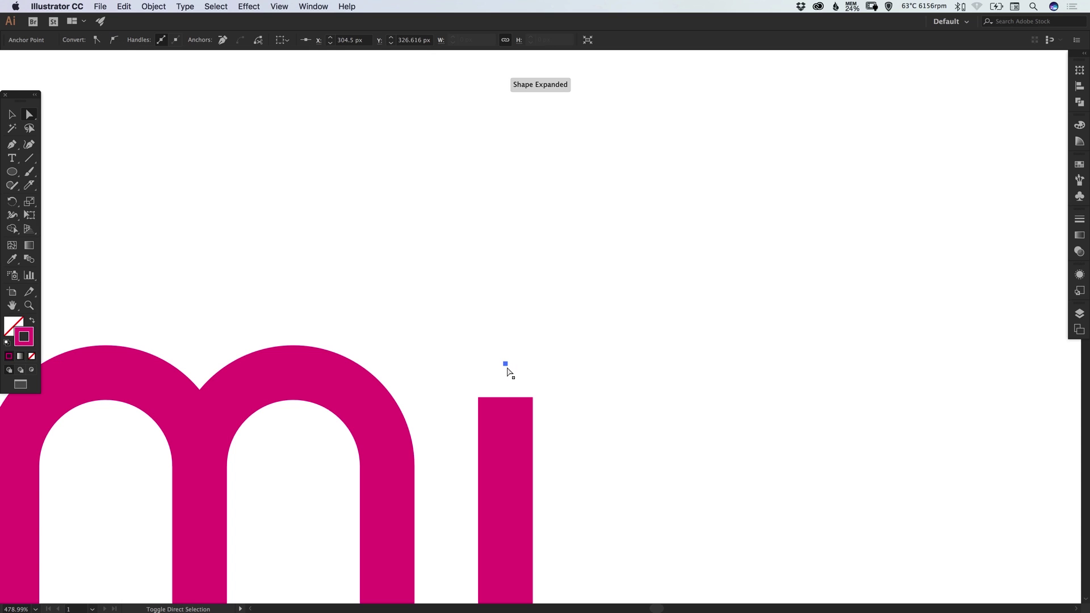
pyautogui.press('v')
pyautogui.click(544, 351)
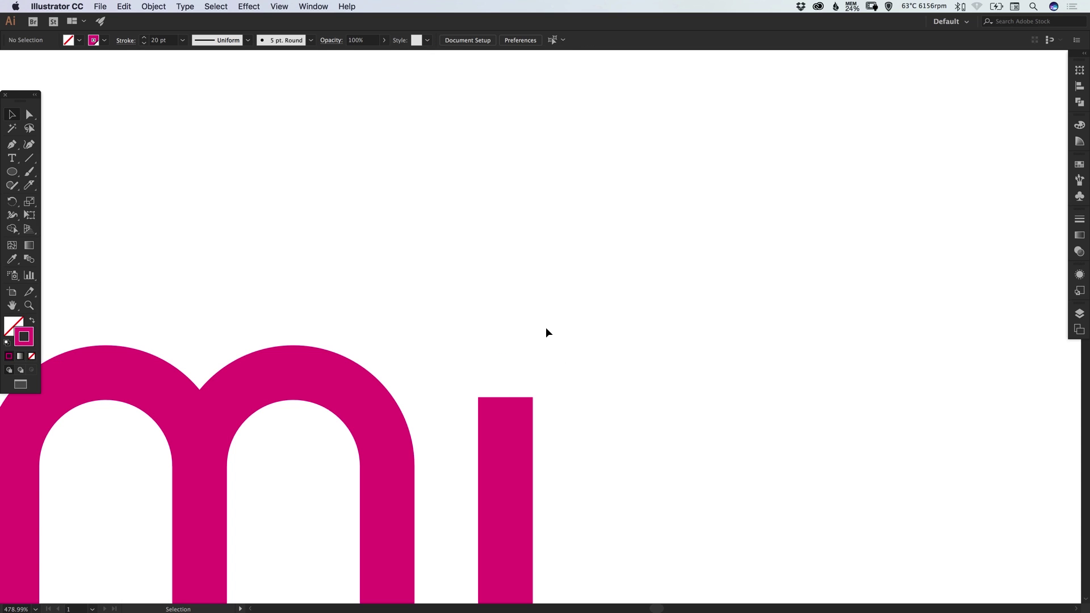
pyautogui.moveTo(479, 343); pyautogui.dragTo(540, 384)
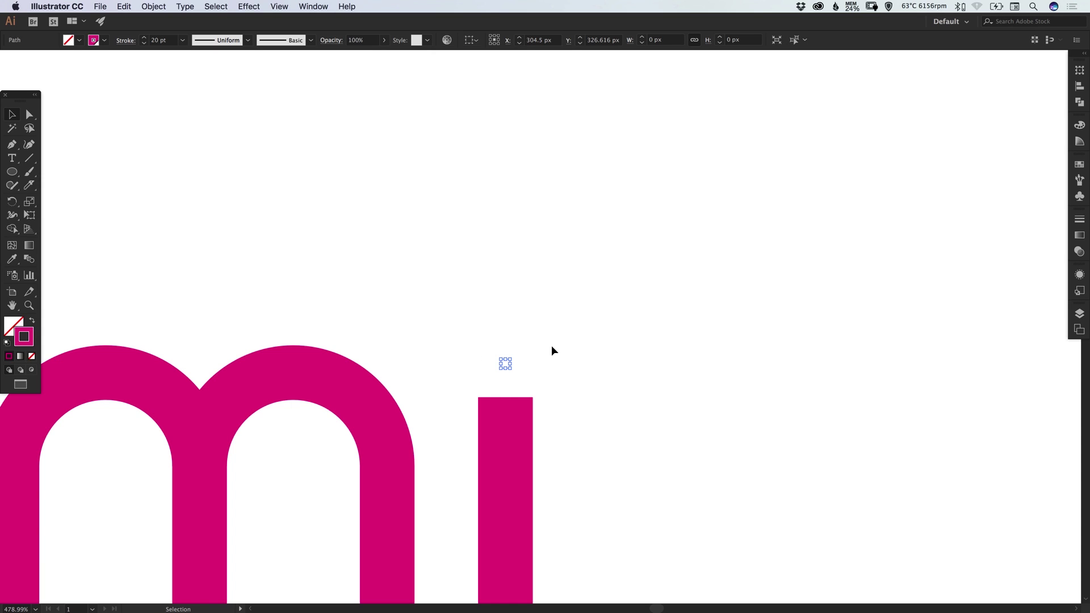
pyautogui.hotkey('shift', 'Up')
pyautogui.hotkey('shift', 'Up')
# Try a round cap on the i's stem and undo it.
pyautogui.click(1080, 221)
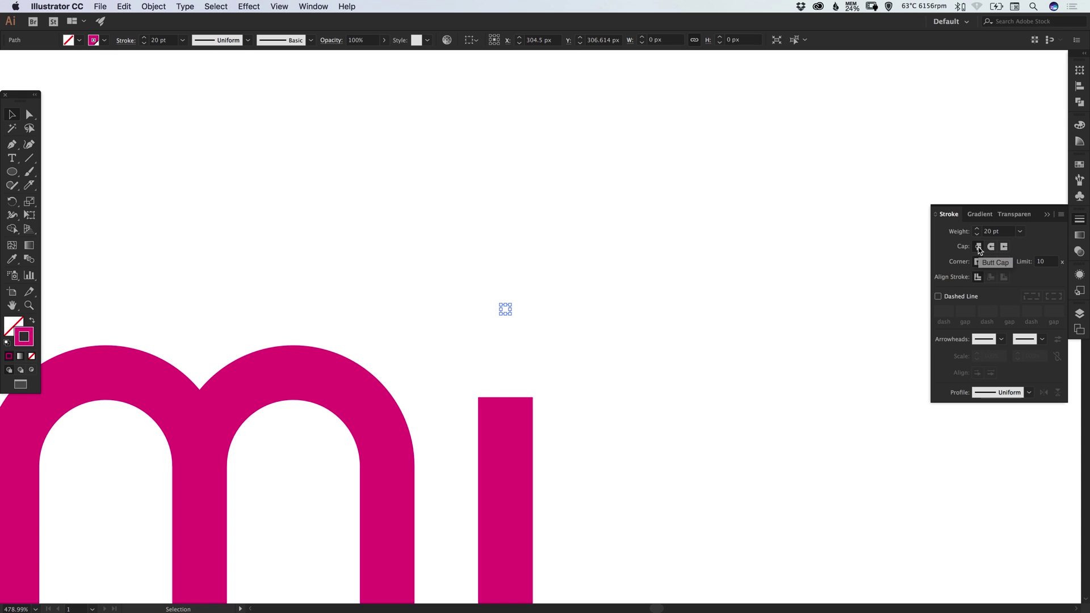
pyautogui.scroll(-3, 739, 312)
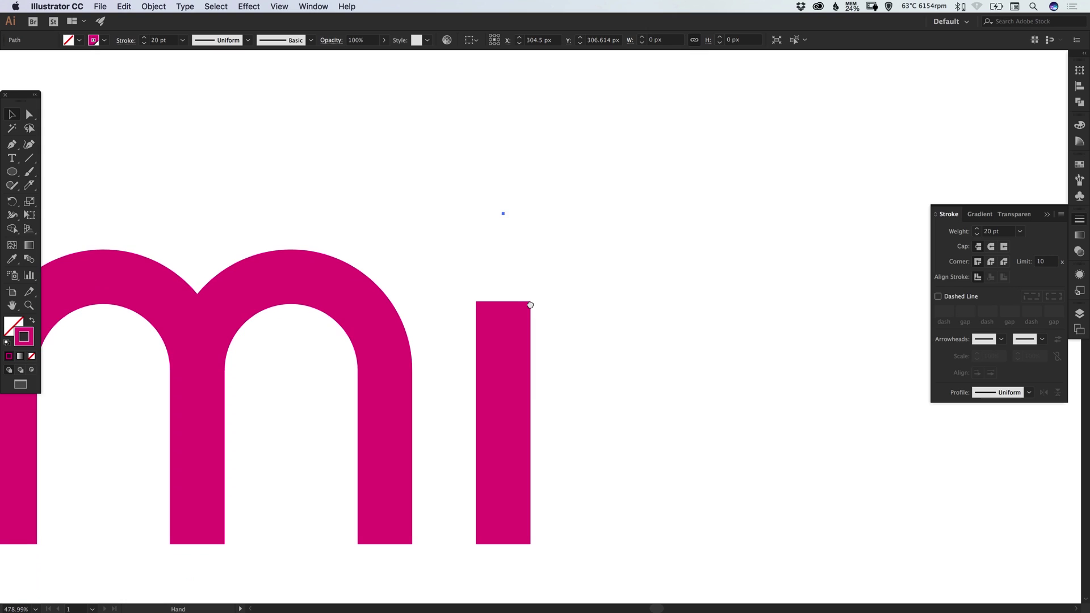
pyautogui.click(528, 380)
pyautogui.click(991, 248)
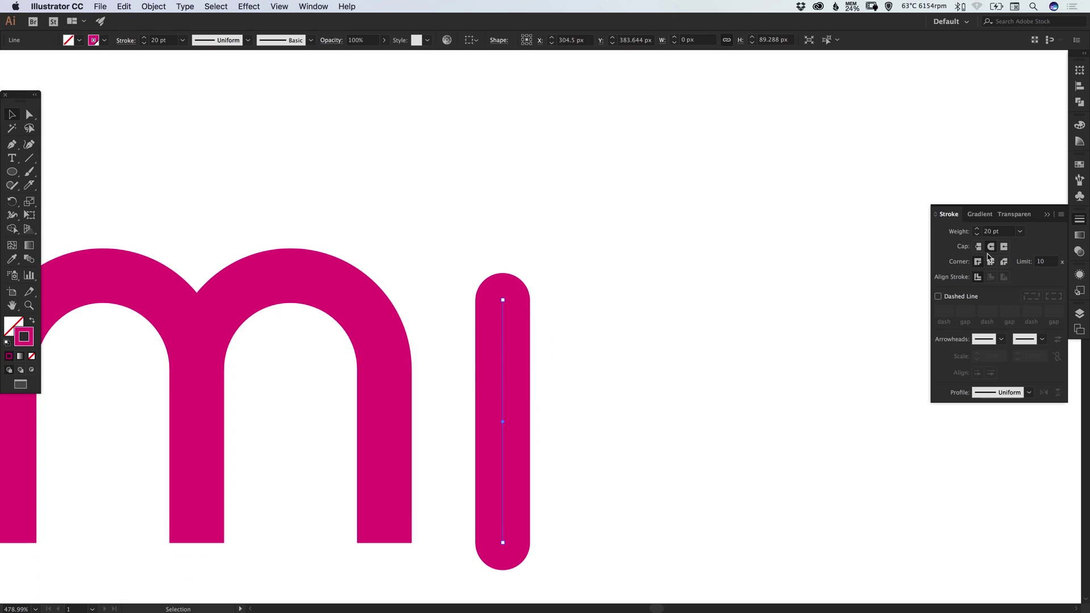
pyautogui.click(605, 355)
pyautogui.press('super+z')
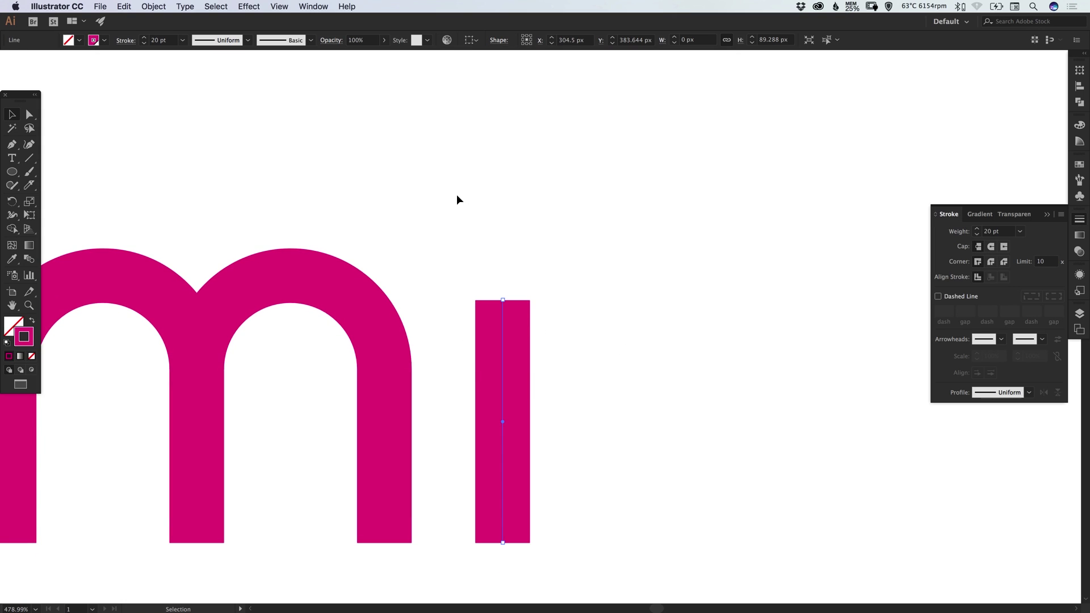
# Give the single point above the i's stem a round cap to form a dot and lower it closer to the stem.
pyautogui.moveTo(456, 194); pyautogui.dragTo(545, 271)
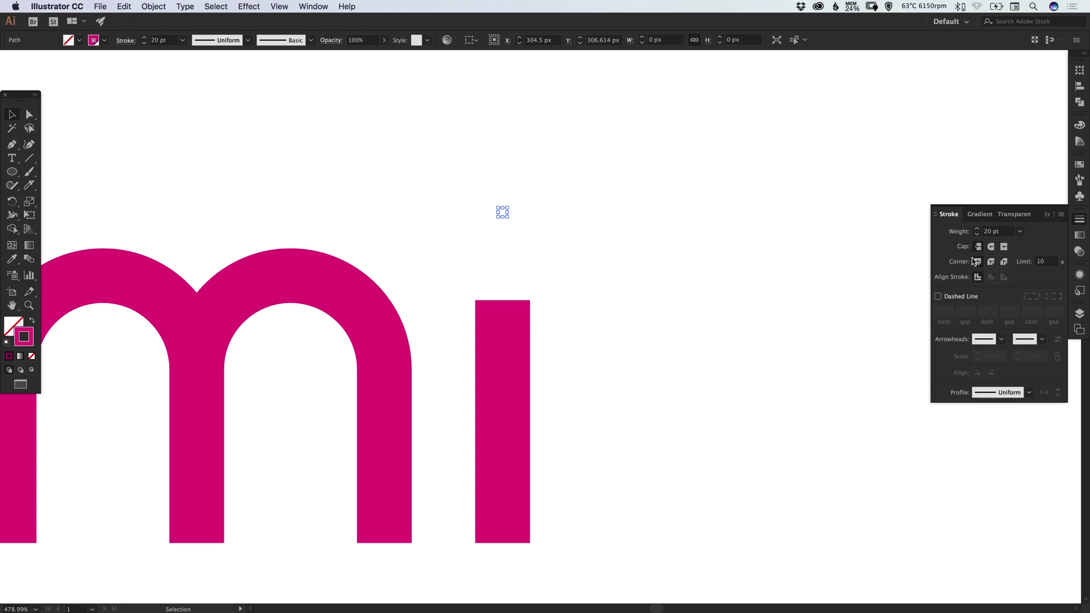
pyautogui.click(990, 248)
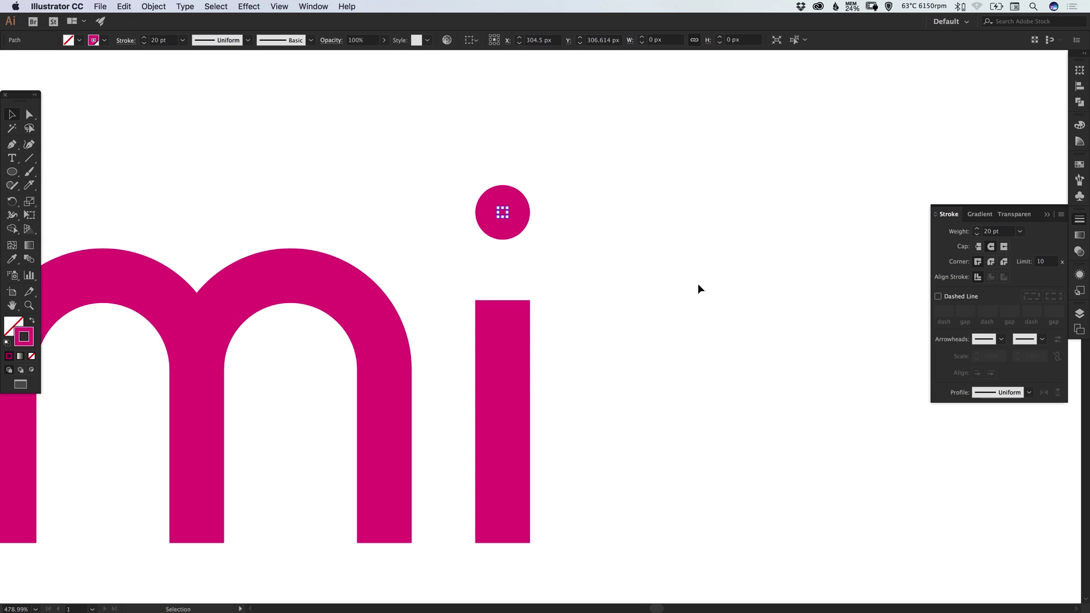
pyautogui.click(618, 278)
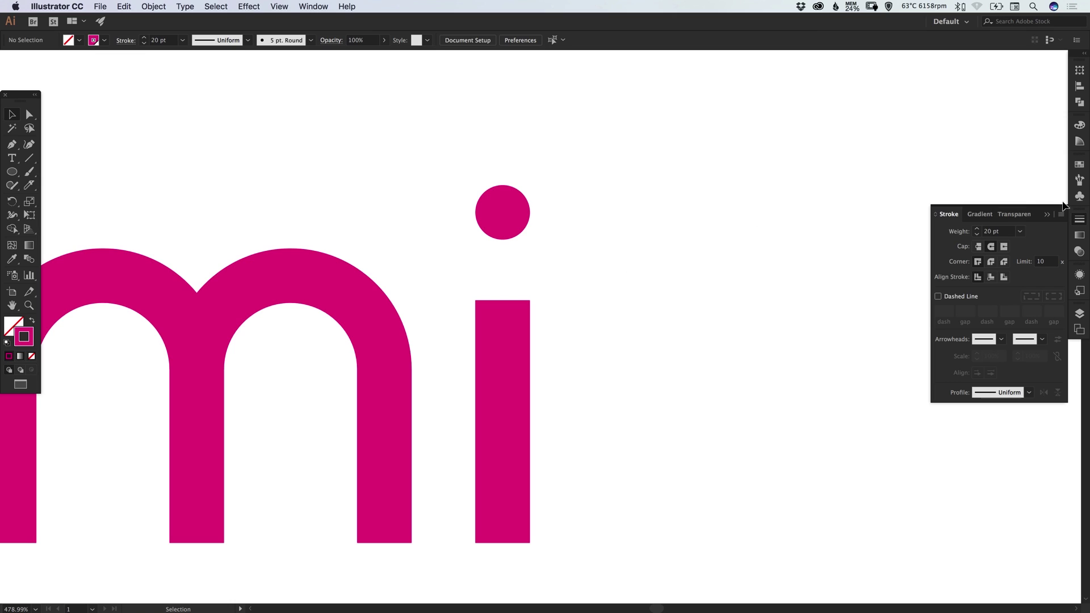
pyautogui.click(1078, 221)
pyautogui.moveTo(503, 215); pyautogui.dragTo(504, 254)
pyautogui.moveTo(606, 268); pyautogui.dragTo(662, 310)
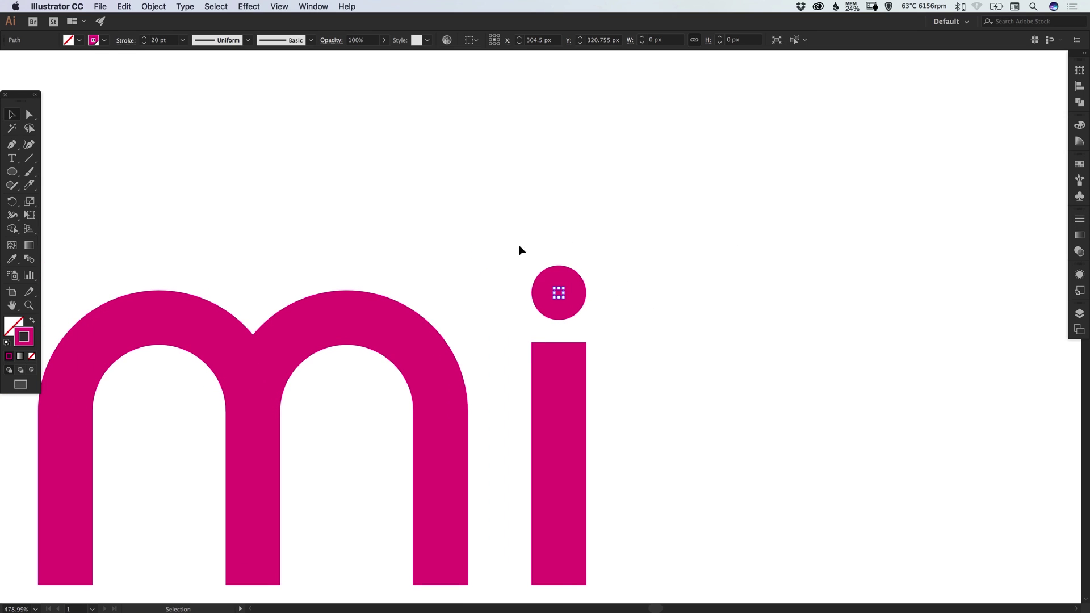
# Try a 30 pt stroke weight on the i's dot and stem together and undo it.
pyautogui.moveTo(516, 245); pyautogui.dragTo(642, 389)
pyautogui.click(1079, 220)
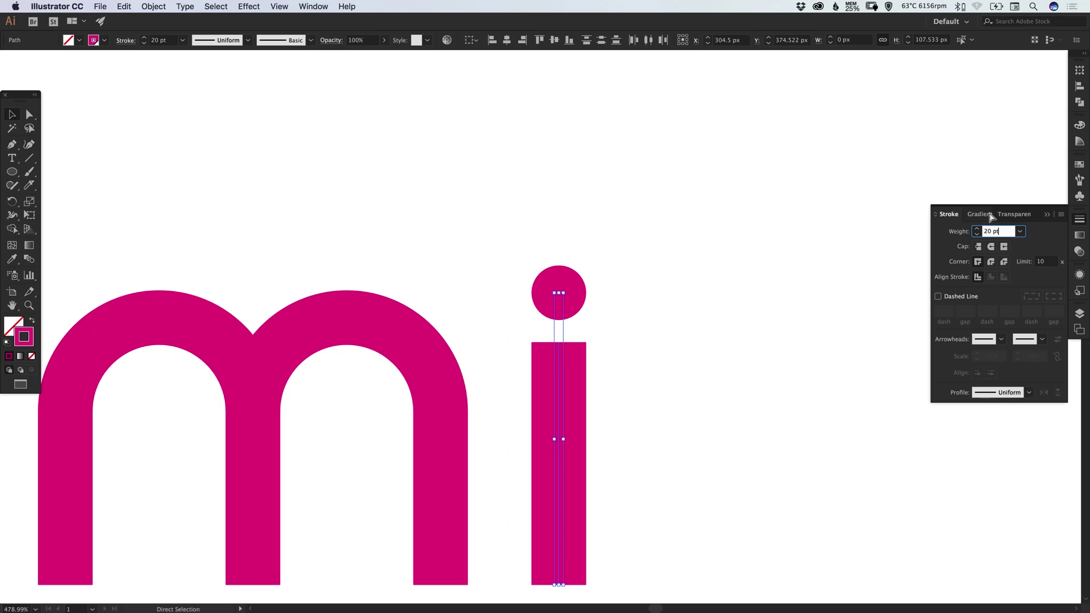
pyautogui.write('30')
pyautogui.press('Return')
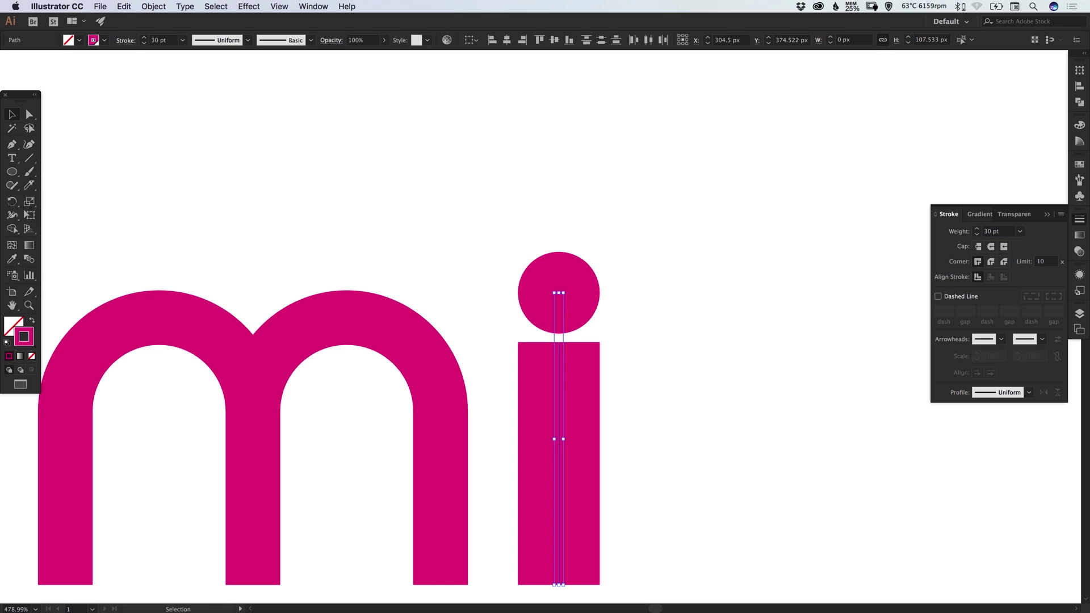
pyautogui.click(782, 308)
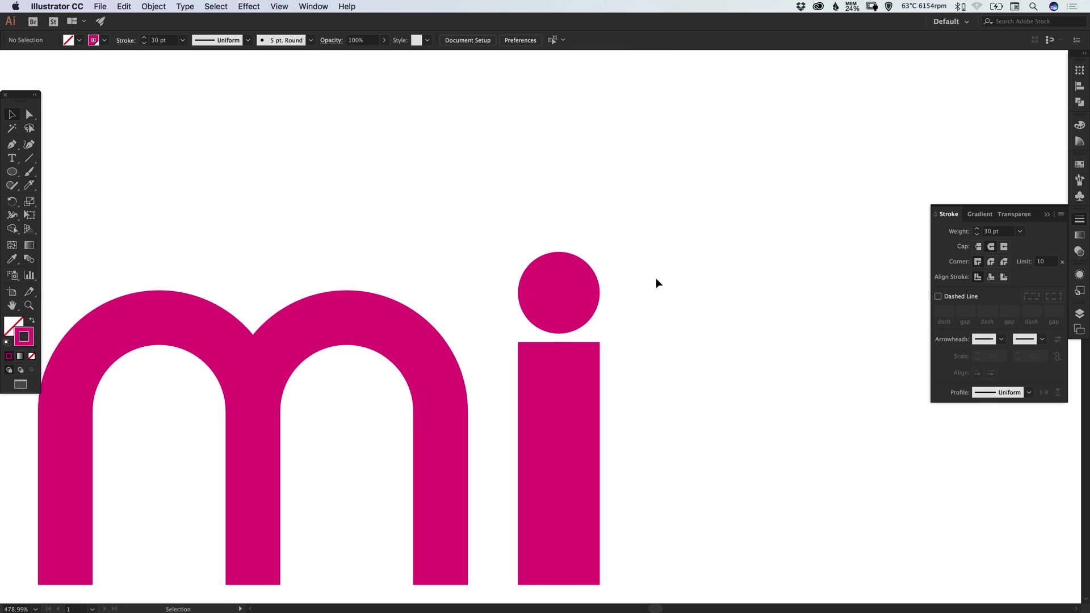
pyautogui.press('super+z')
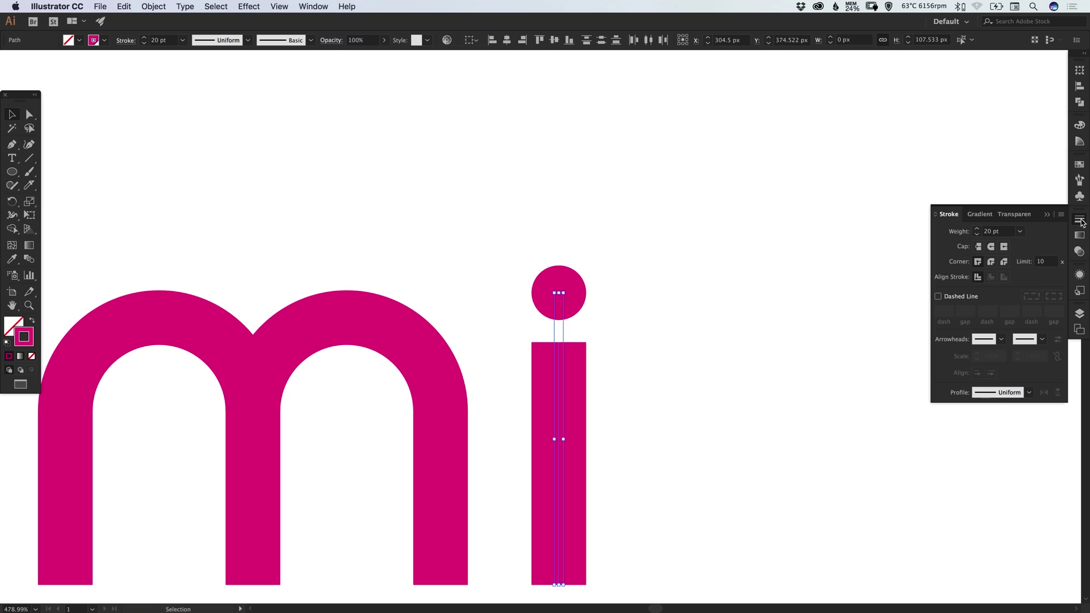
pyautogui.click(1079, 220)
pyautogui.moveTo(686, 359); pyautogui.dragTo(697, 325)
pyautogui.click(684, 345)
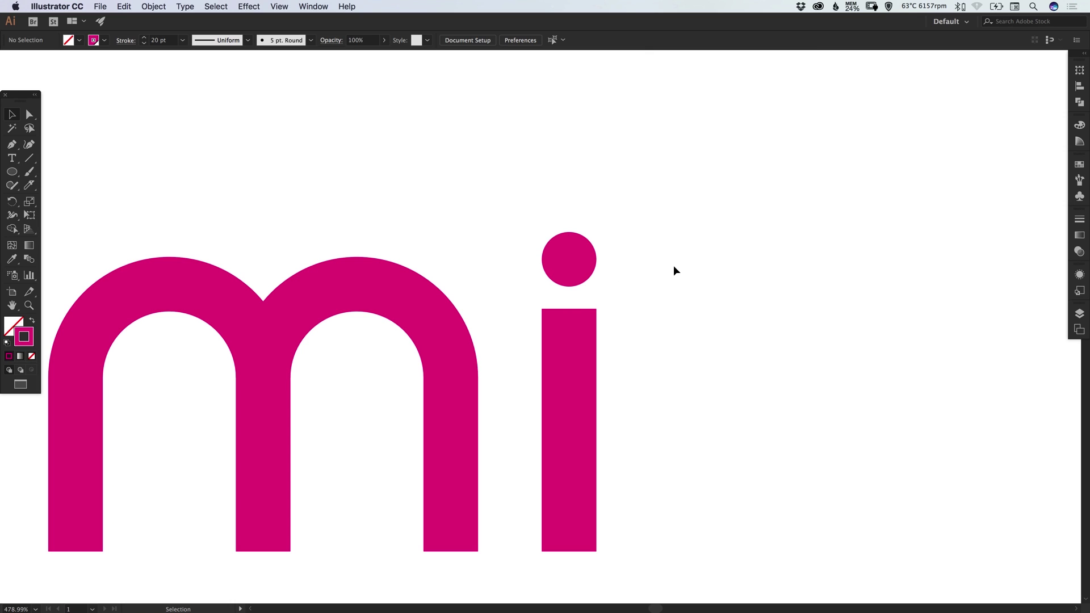
# Duplicate the m's right arch with its two stems to the right of the i on the same baseline as the letter n.
pyautogui.press('super+minus')
pyautogui.press('super+minus')
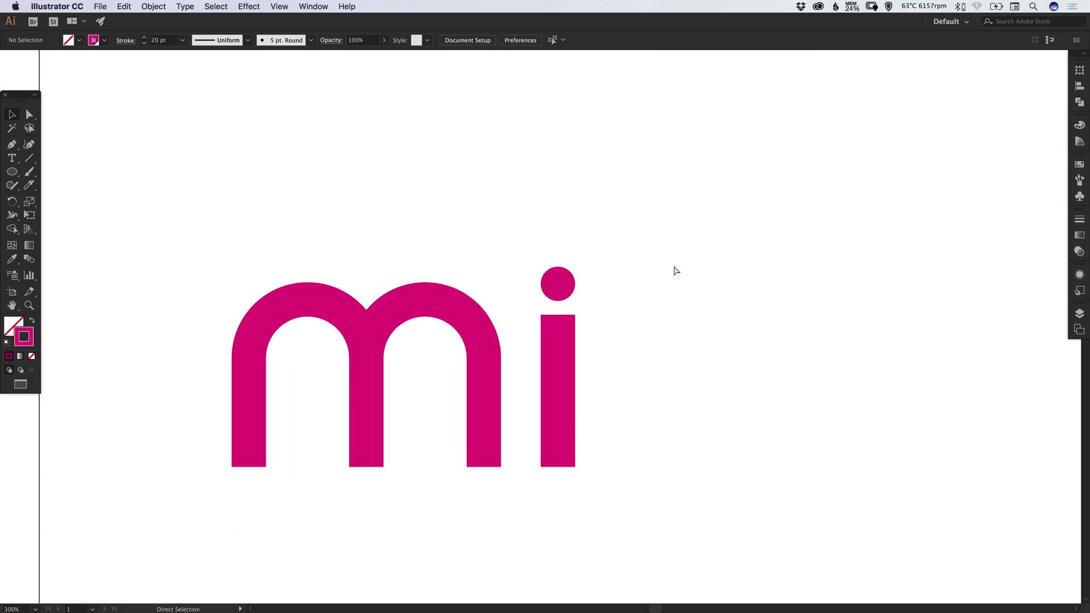
pyautogui.press('super+minus')
pyautogui.hscroll(-2, 563, 309)
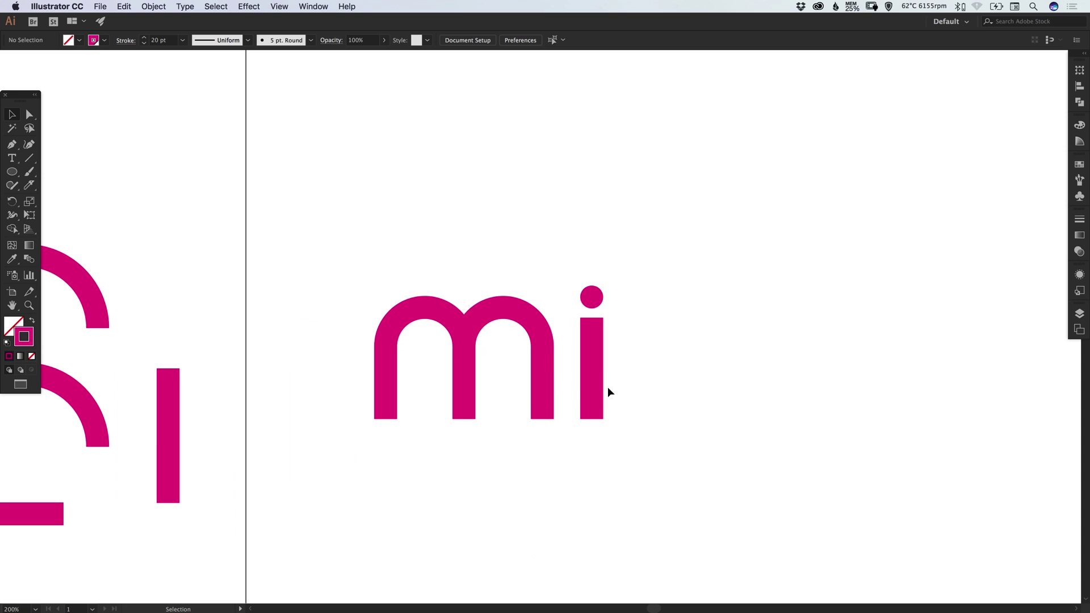
pyautogui.moveTo(585, 386); pyautogui.dragTo(628, 378)
pyautogui.moveTo(513, 345); pyautogui.dragTo(370, 387)
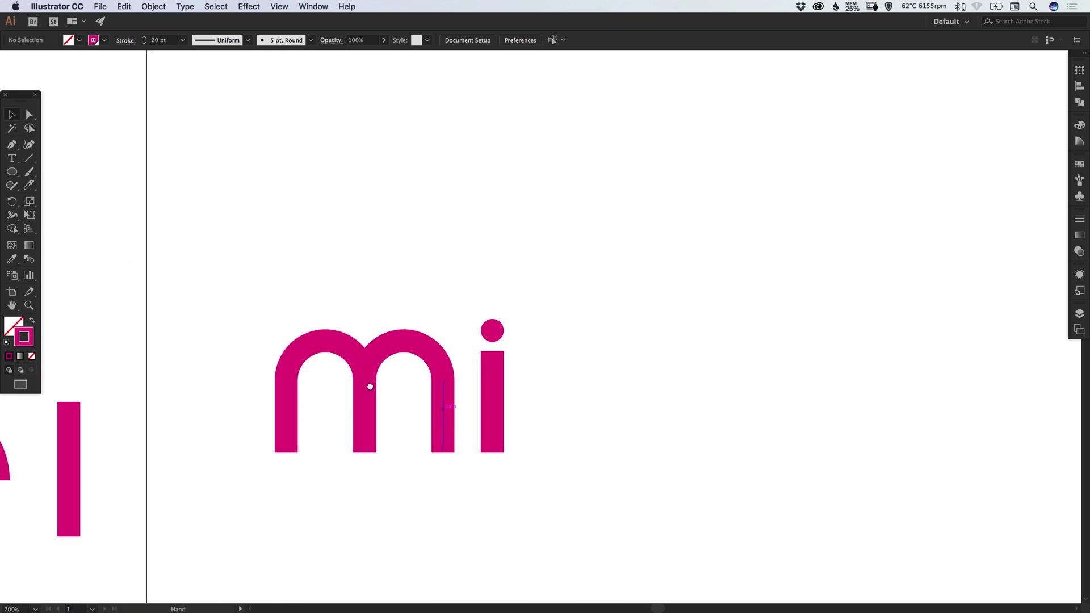
pyautogui.hscroll(2, 370, 387)
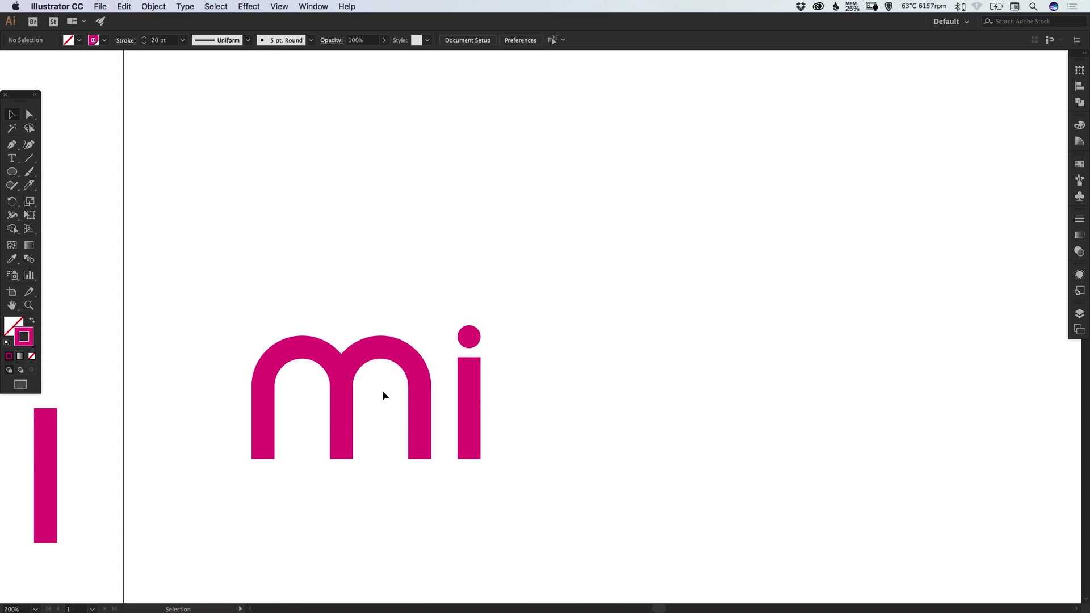
pyautogui.moveTo(377, 305); pyautogui.dragTo(421, 438)
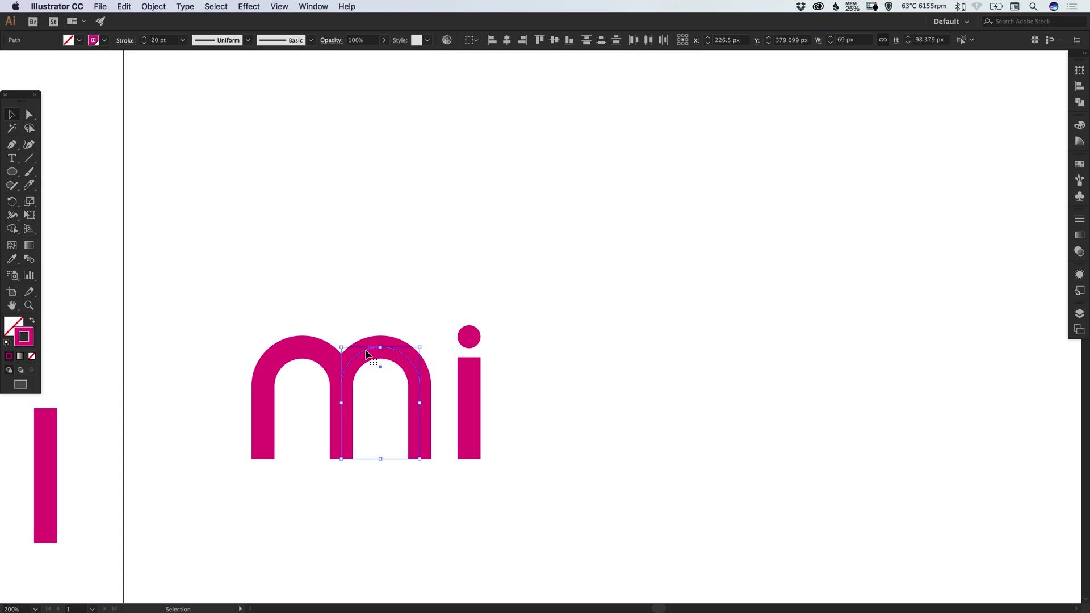
pyautogui.moveTo(366, 357); pyautogui.dragTo(392, 397)
pyautogui.click(640, 386)
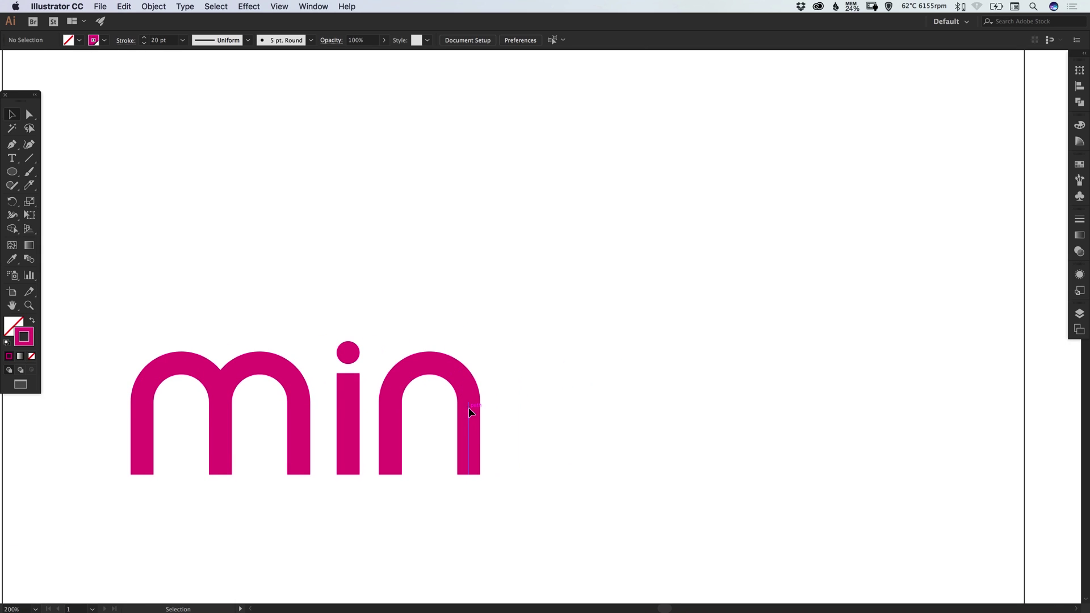
# Duplicate the n's right stem just to its right and stretch the copy's upper anchor to slightly above the i's dot.
pyautogui.moveTo(469, 413); pyautogui.dragTo(514, 407)
pyautogui.moveTo(437, 386); pyautogui.dragTo(514, 365)
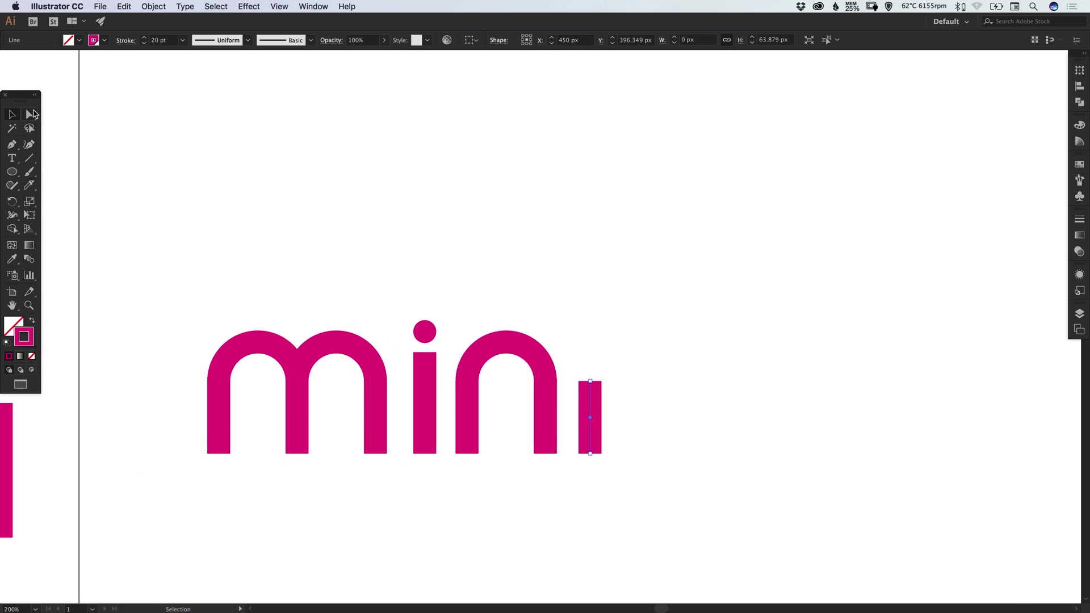
pyautogui.click(31, 114)
pyautogui.click(642, 298)
pyautogui.moveTo(590, 381); pyautogui.dragTo(591, 312)
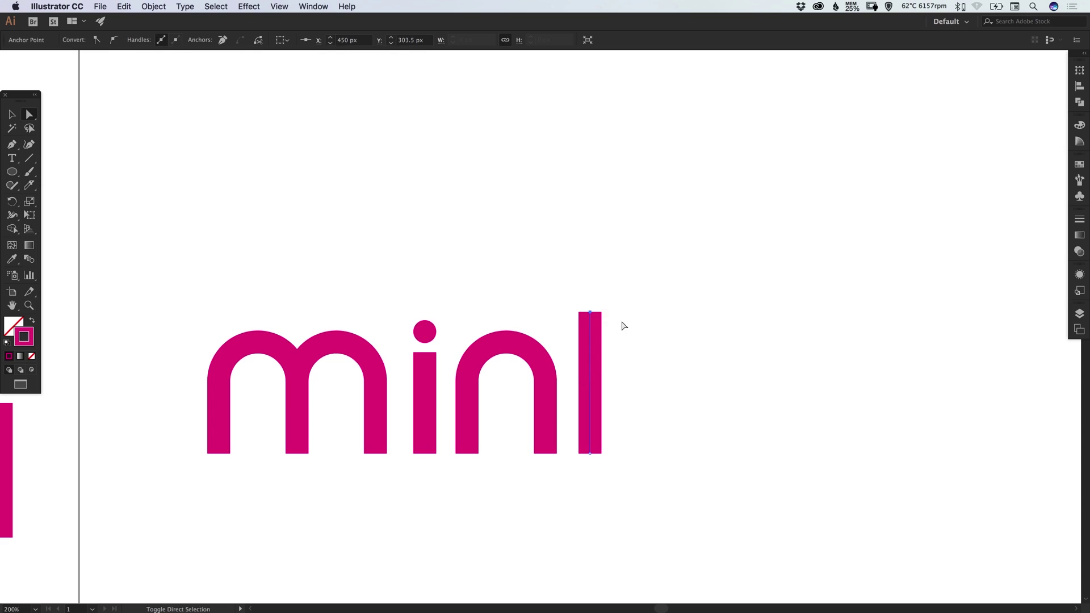
# Copy the horizontal bar from the reusable parts onto the tall stem as the t's crossbar, its left end inside the stem.
pyautogui.moveTo(202, 255); pyautogui.dragTo(655, 477)
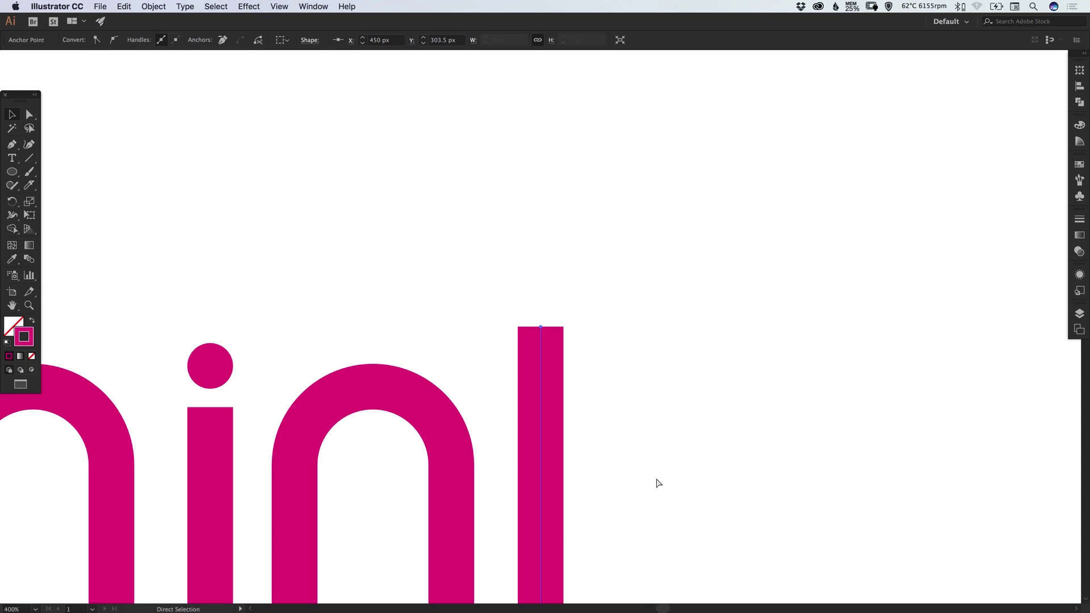
pyautogui.press('super+minus')
pyautogui.press('super+minus')
pyautogui.moveTo(368, 363); pyautogui.dragTo(525, 282)
pyautogui.click(445, 254)
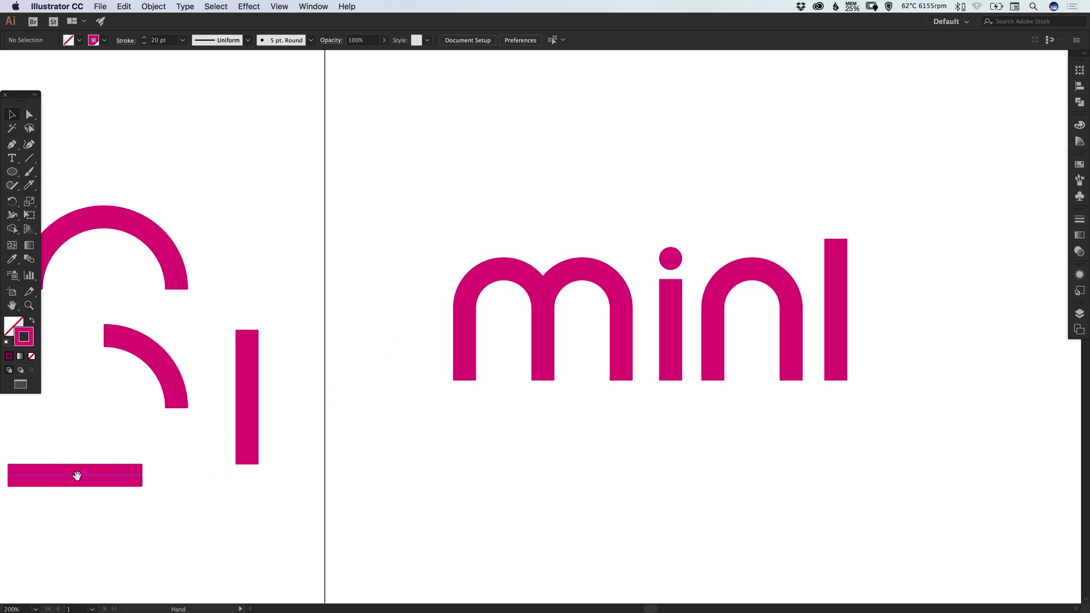
pyautogui.moveTo(76, 476); pyautogui.dragTo(843, 243)
pyautogui.moveTo(801, 277); pyautogui.dragTo(612, 297)
pyautogui.moveTo(424, 193); pyautogui.dragTo(748, 476)
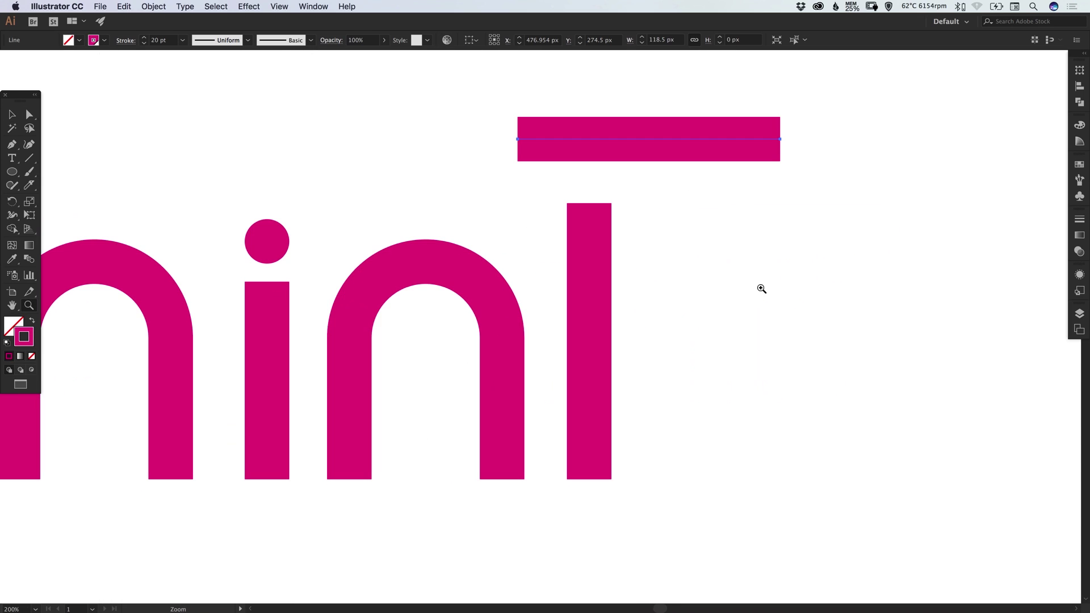
pyautogui.moveTo(667, 137); pyautogui.dragTo(682, 289)
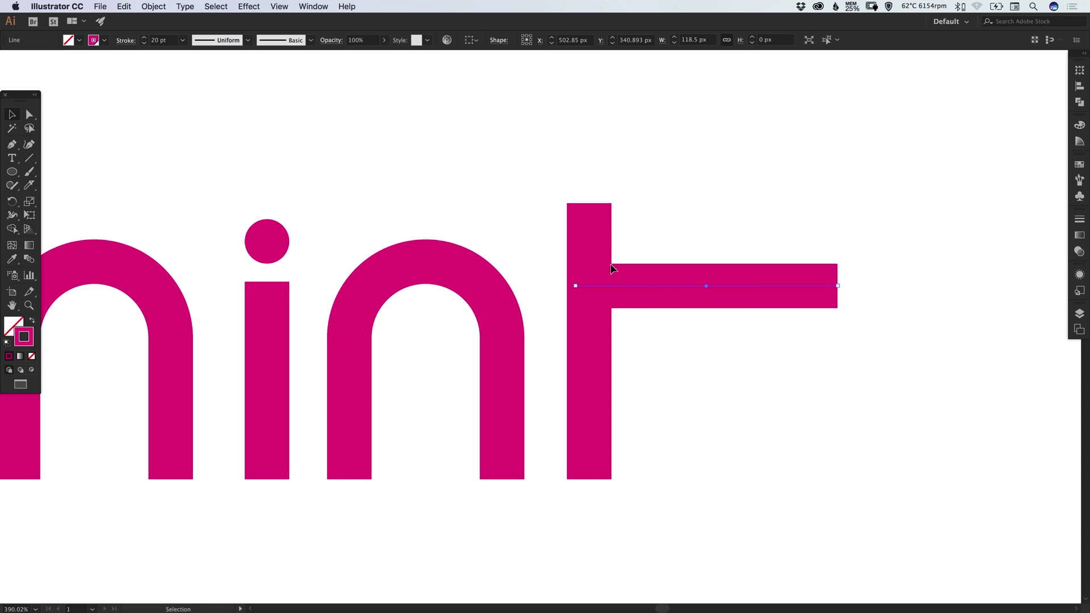
# Shorten the t's crossbar by moving its right anchor point inward, leaving a short stub beyond the stem.
pyautogui.click(694, 222)
pyautogui.click(29, 115)
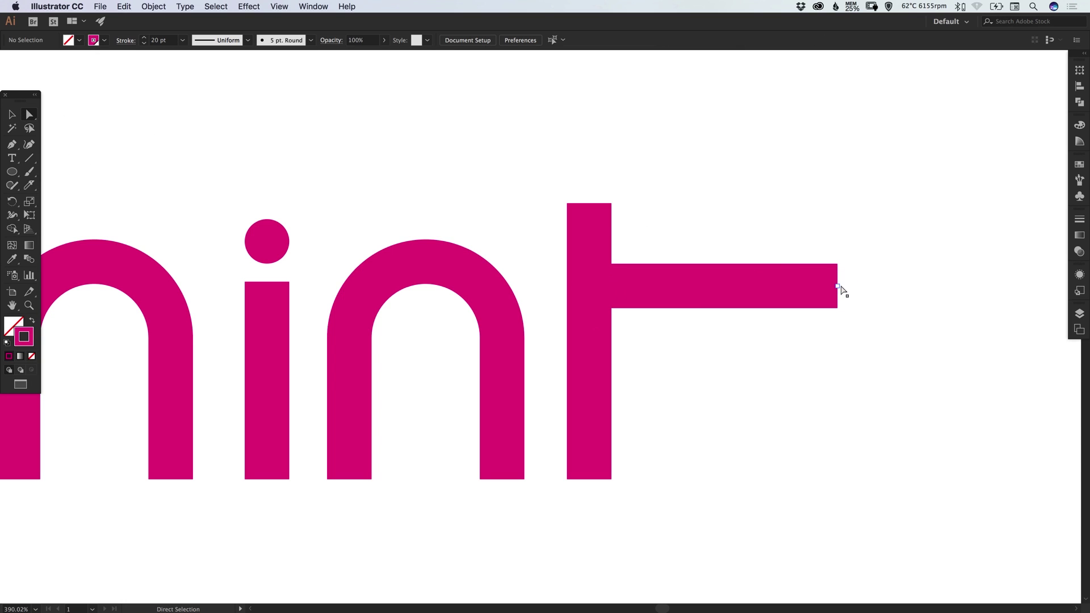
pyautogui.moveTo(838, 285); pyautogui.dragTo(654, 286)
pyautogui.click(679, 331)
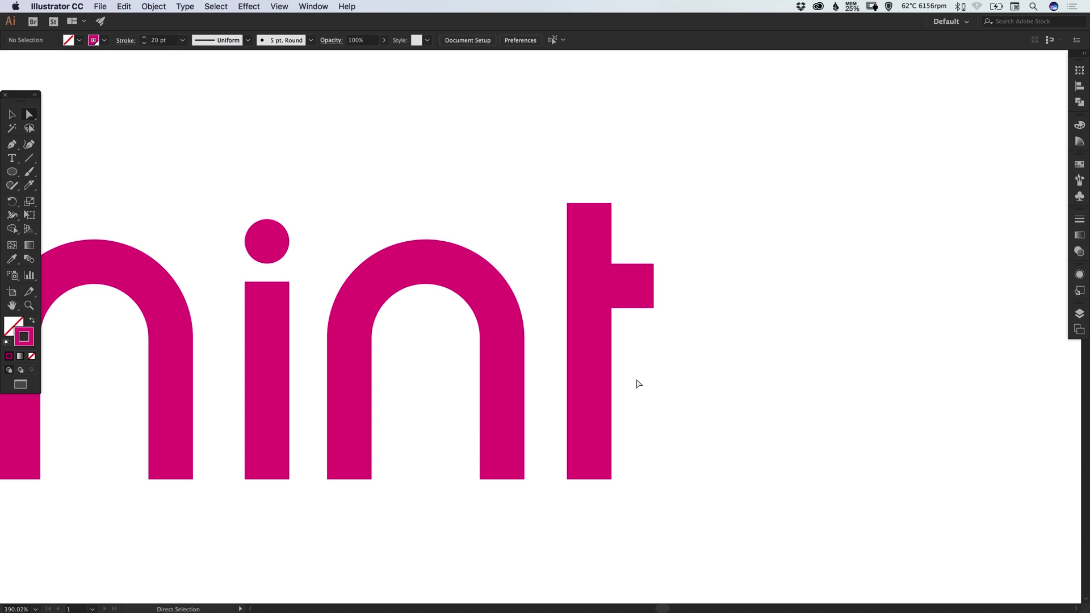
# Copy the quarter arc from the reusable parts to the space right of the t's stem.
pyautogui.press('v')
pyautogui.moveTo(581, 387); pyautogui.dragTo(722, 379)
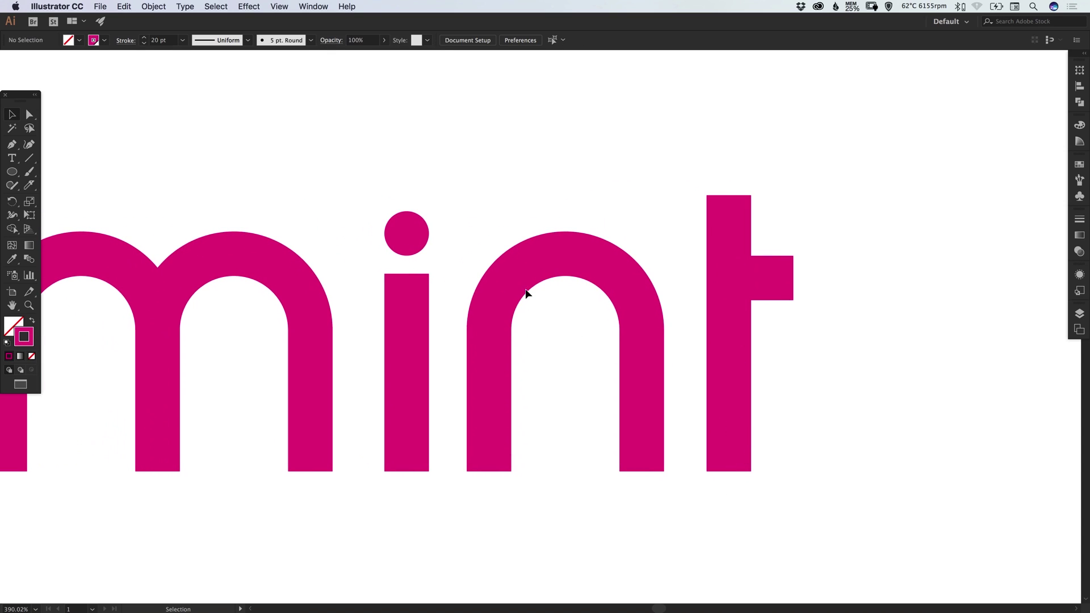
pyautogui.press('super+minus')
pyautogui.press('super+minus')
pyautogui.moveTo(303, 347); pyautogui.dragTo(383, 345)
pyautogui.moveTo(104, 277); pyautogui.dragTo(187, 272)
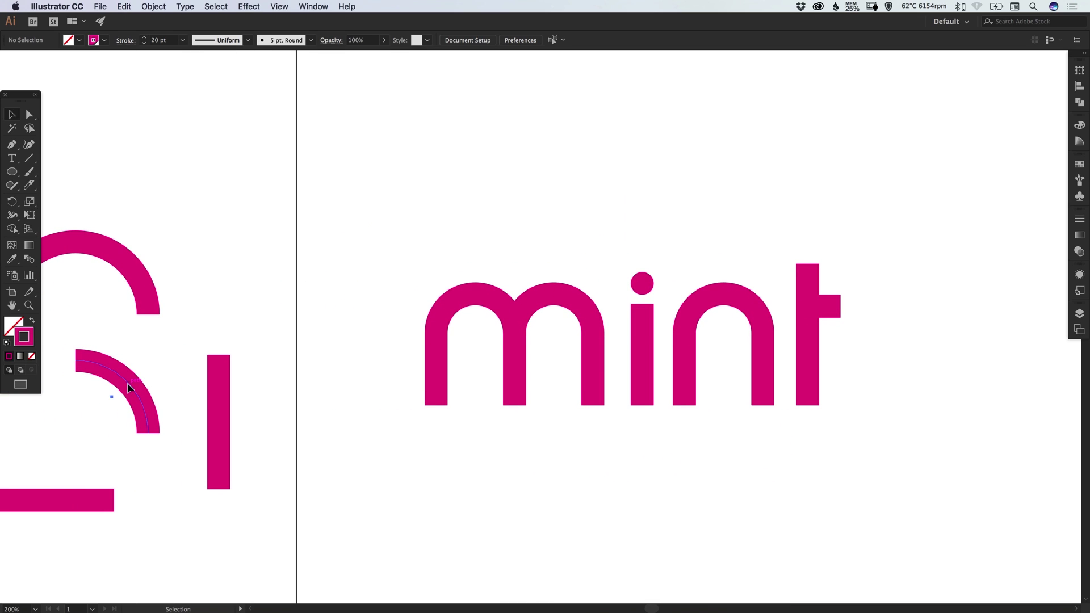
pyautogui.moveTo(127, 383); pyautogui.dragTo(878, 362)
pyautogui.moveTo(806, 335); pyautogui.dragTo(635, 402)
# Place the copied quarter arc turned 180° beside the t's foot and scale it down proportionally to about 20.3 px square.
pyautogui.moveTo(414, 240); pyautogui.dragTo(631, 423)
pyautogui.moveTo(640, 350); pyautogui.dragTo(598, 359)
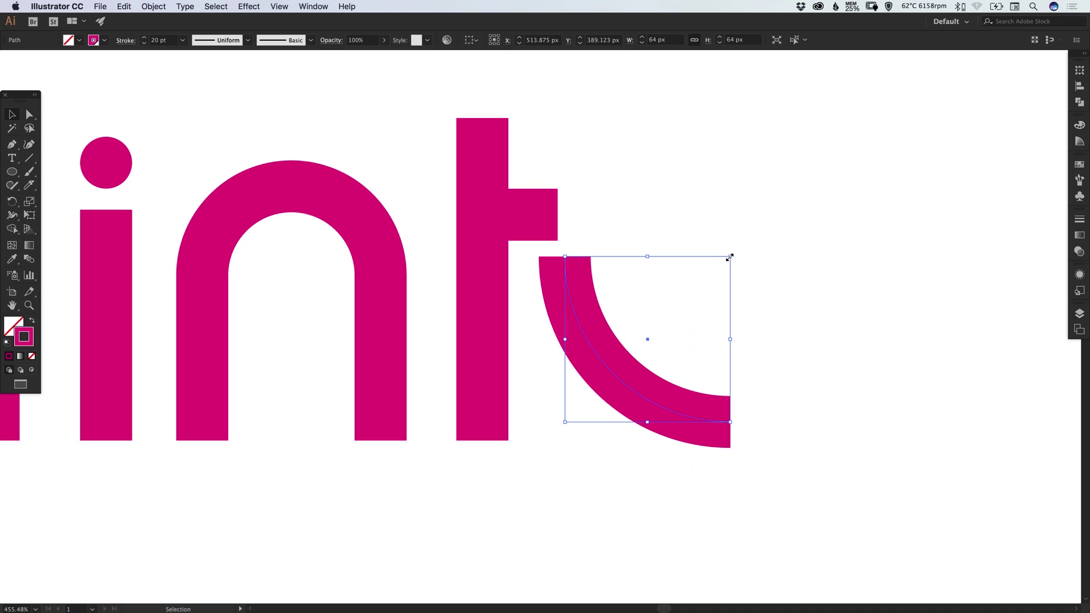
pyautogui.moveTo(730, 257); pyautogui.dragTo(617, 369)
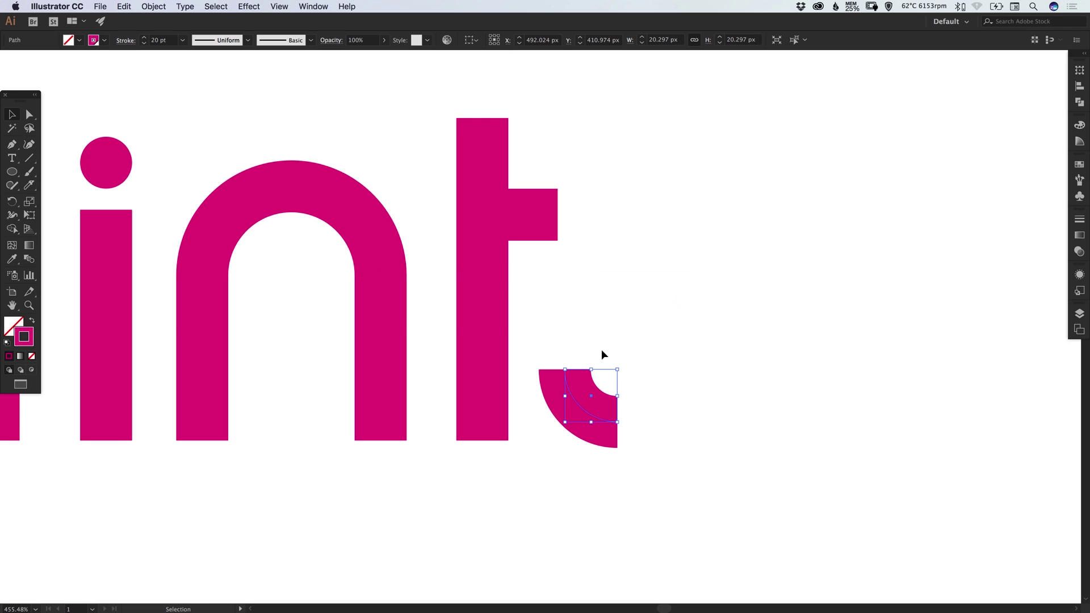
# Shorten the t's stem by raising its bottom anchor point to about Y 387.3 px, and move the quarter arc over the n's right leg.
pyautogui.click(31, 116)
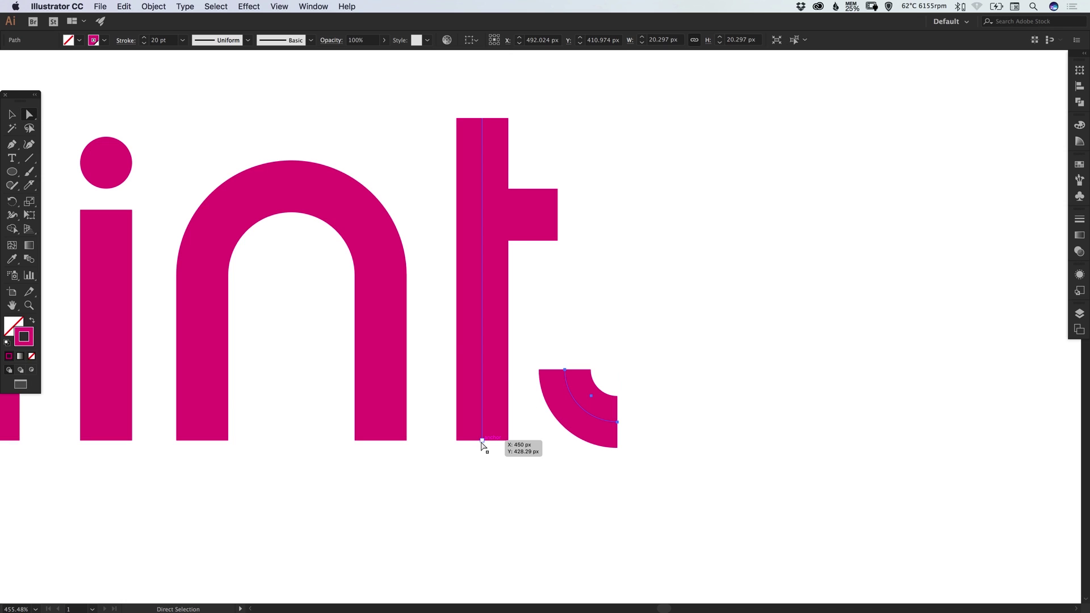
pyautogui.moveTo(481, 442); pyautogui.dragTo(483, 335)
pyautogui.moveTo(571, 403); pyautogui.dragTo(412, 397)
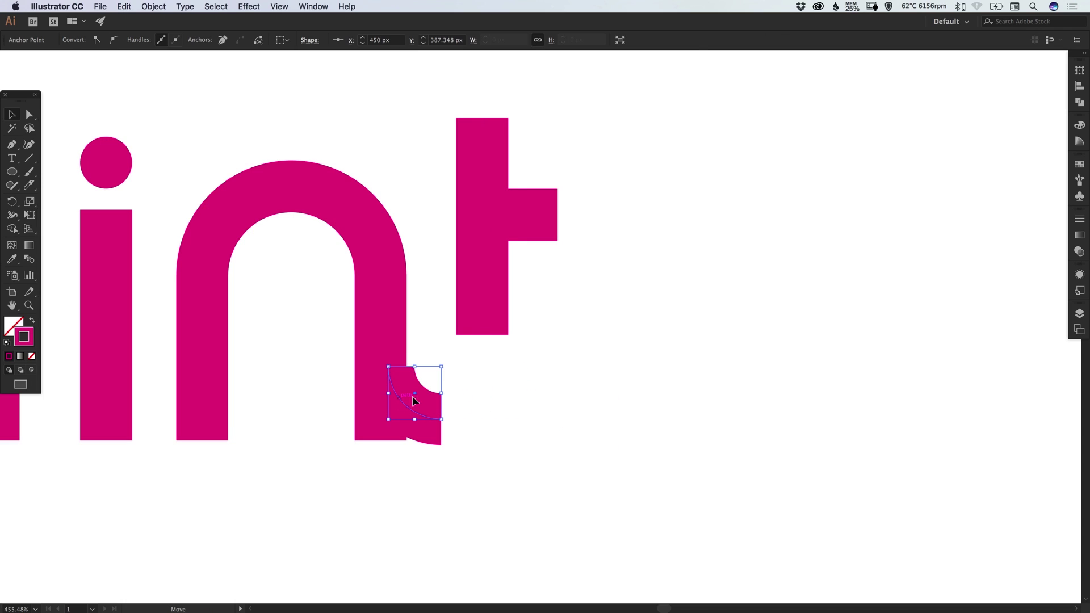
# Examine the quarter arc's path beside the n's right leg in outline view.
pyautogui.press('super+y')
pyautogui.click(433, 415)
pyautogui.press('z')
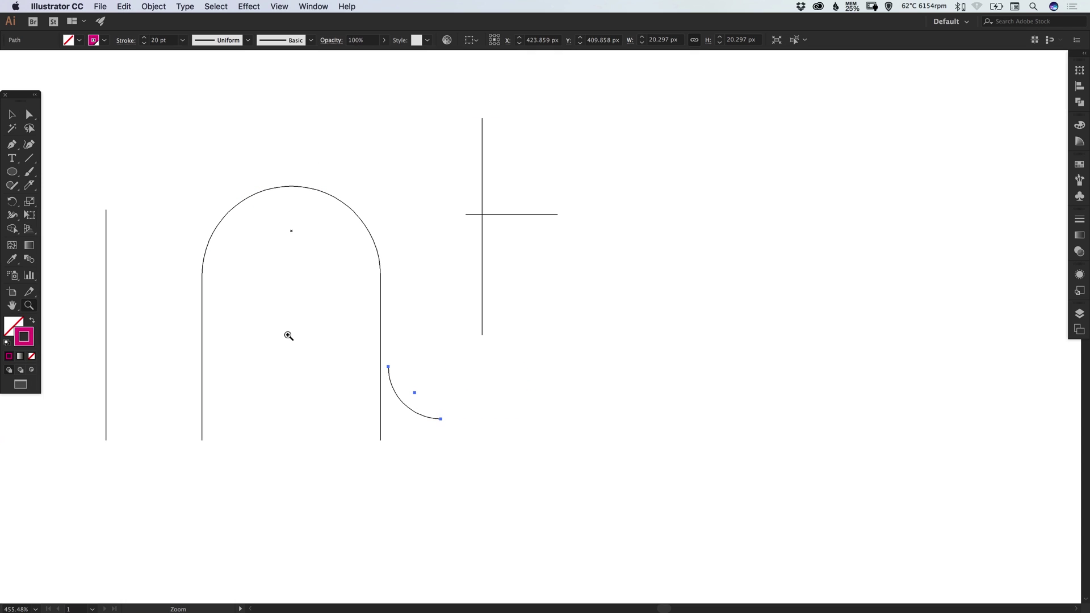
pyautogui.moveTo(288, 333); pyautogui.dragTo(577, 512)
pyautogui.press('v')
pyautogui.press('space')
pyautogui.moveTo(490, 294); pyautogui.dragTo(486, 349)
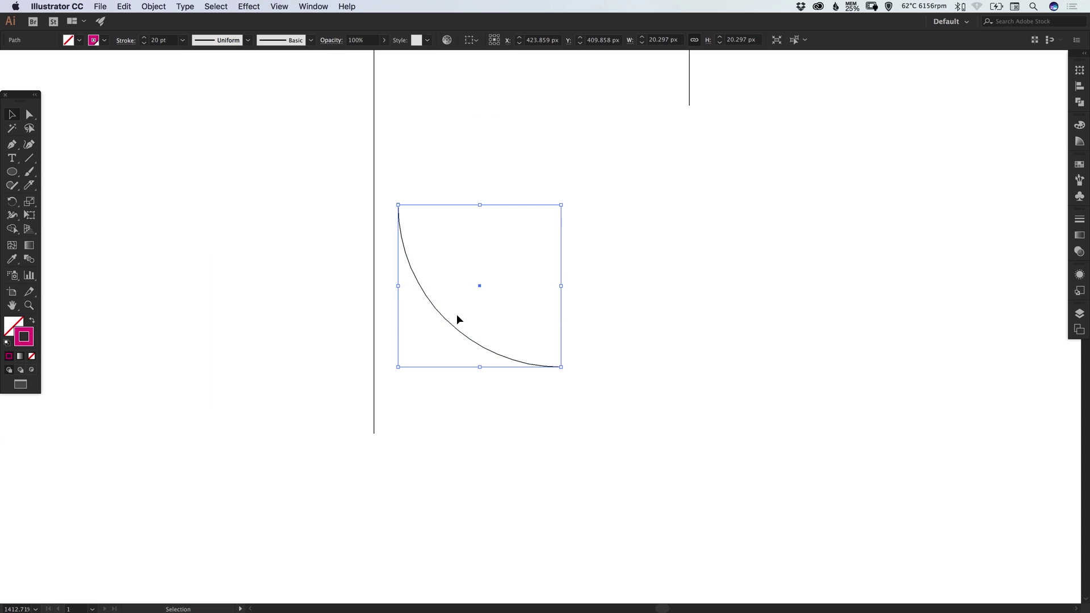
pyautogui.click(369, 303)
pyautogui.press('super+y')
pyautogui.click(470, 341)
pyautogui.press('super+y')
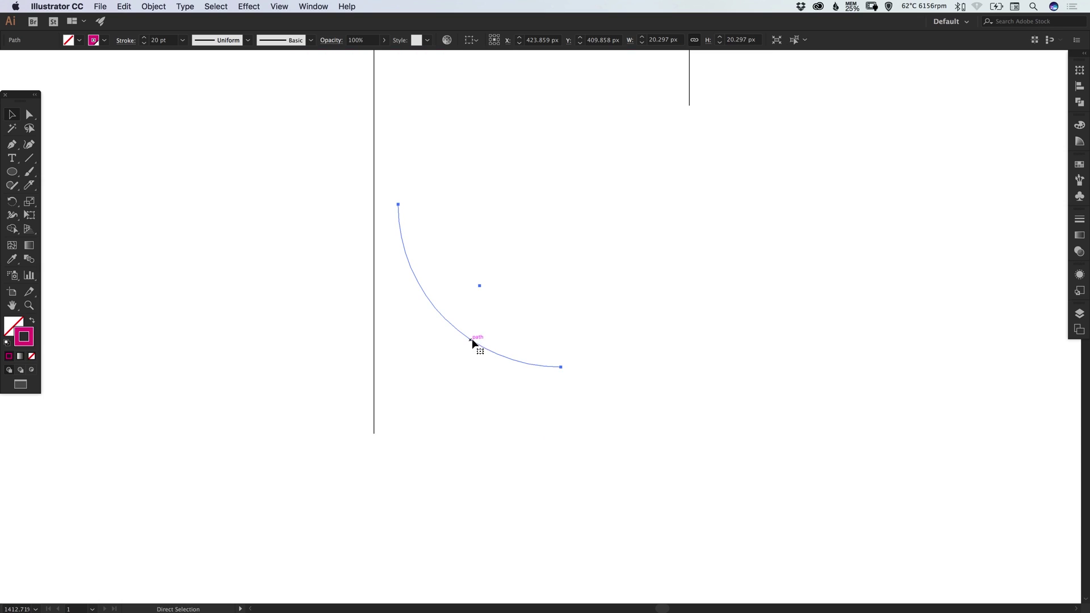
# Try to align the quarter arc's lower endpoint with the bottom of the n's right leg.
pyautogui.press('super+y')
pyautogui.moveTo(487, 351); pyautogui.dragTo(510, 422)
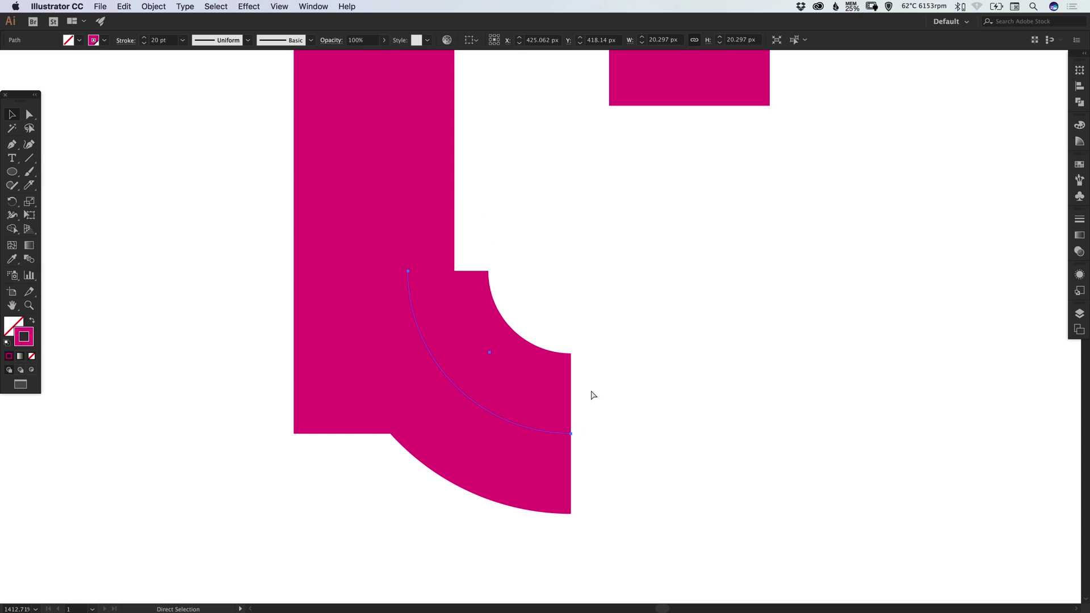
pyautogui.click(640, 408)
pyautogui.press('super+y')
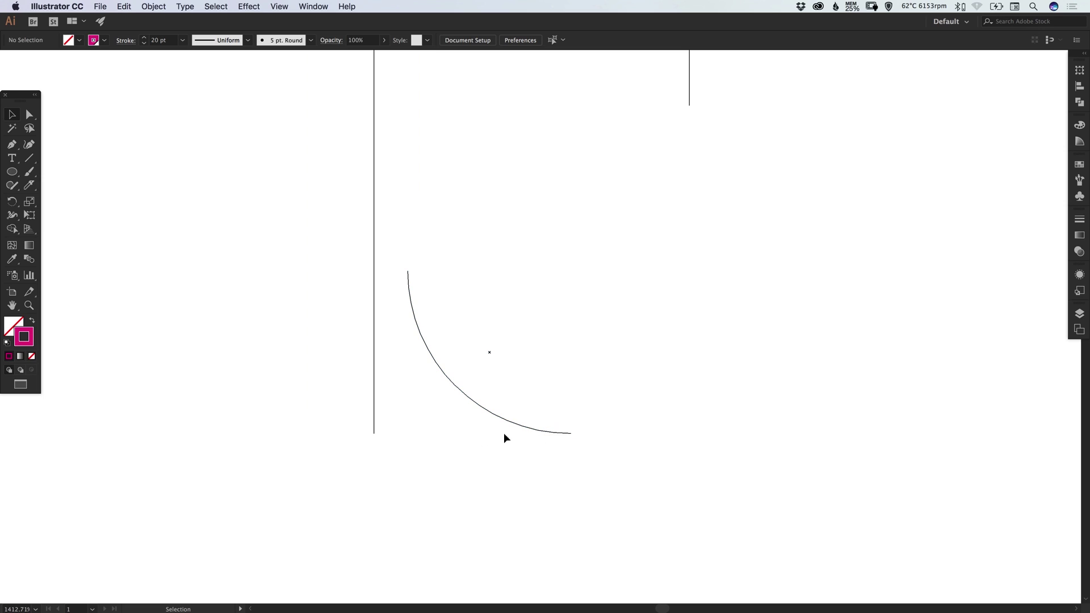
pyautogui.press('super+y')
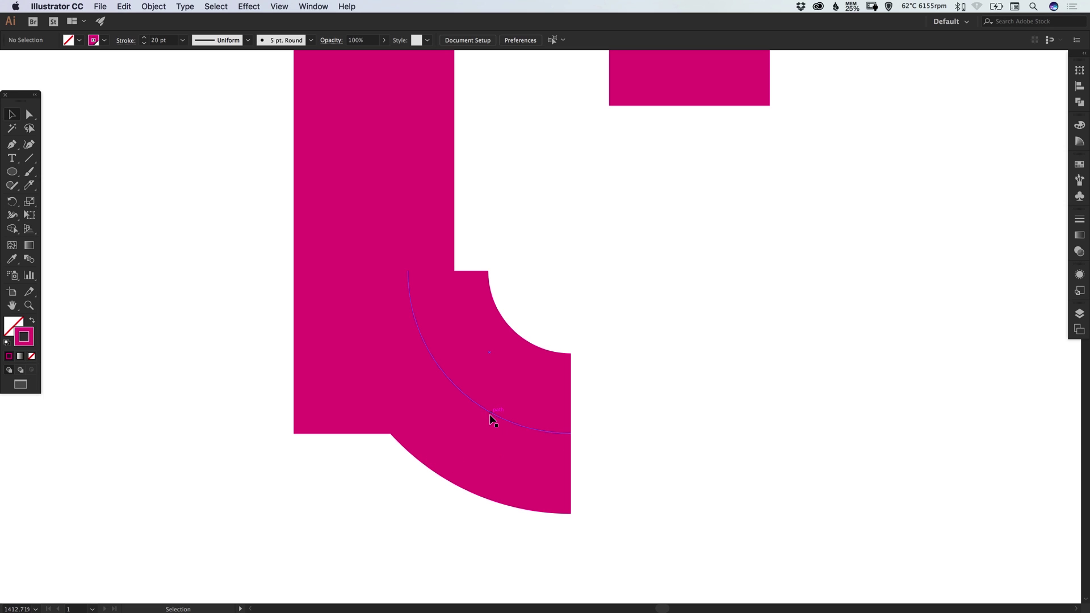
# Align the quarter arc's bottom edge with the base of the n's right leg and move it straight across beneath the t's stem.
pyautogui.moveTo(492, 419); pyautogui.dragTo(409, 329)
pyautogui.press('super+space')
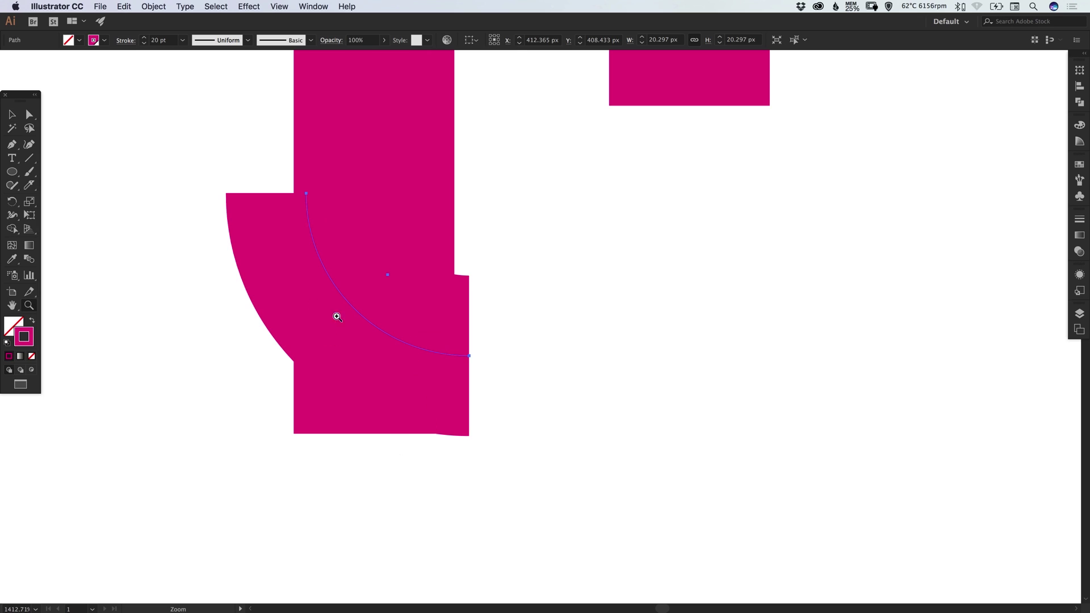
pyautogui.moveTo(338, 318); pyautogui.dragTo(608, 493)
pyautogui.moveTo(470, 163); pyautogui.dragTo(472, 156)
pyautogui.press('super+minus')
pyautogui.press('super+minus')
pyautogui.press('super+minus')
pyautogui.press('super+minus')
pyautogui.press('super+minus')
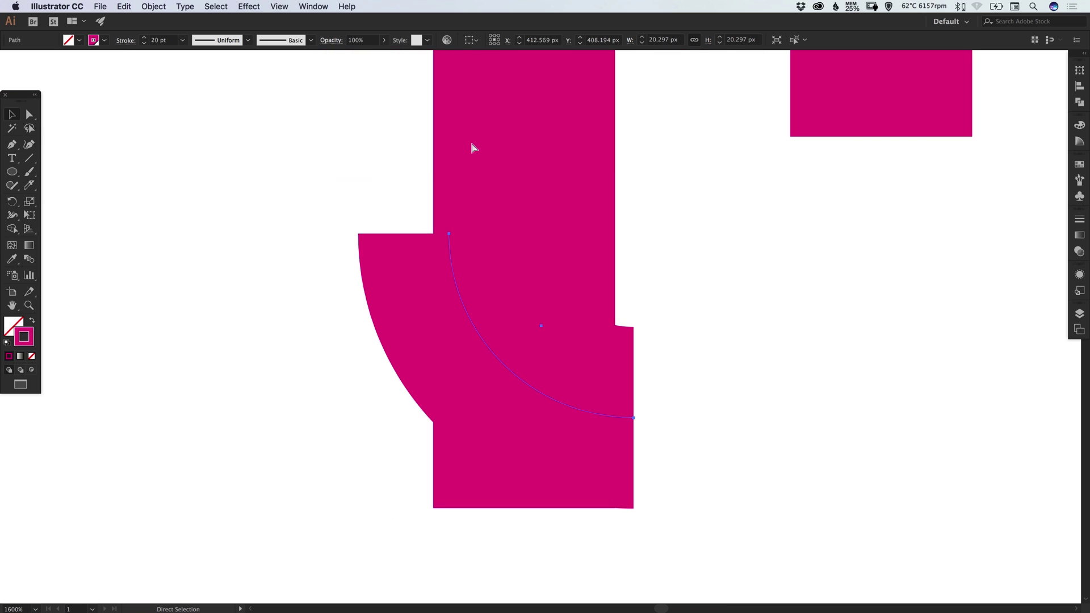
pyautogui.hscroll(5, 507, 328)
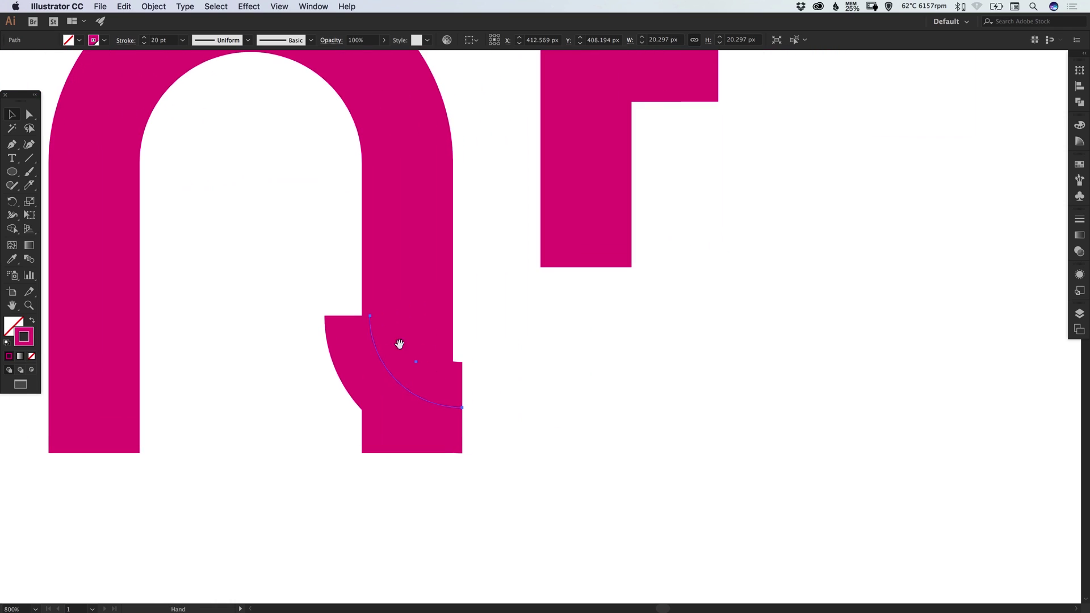
pyautogui.moveTo(380, 360); pyautogui.dragTo(593, 353)
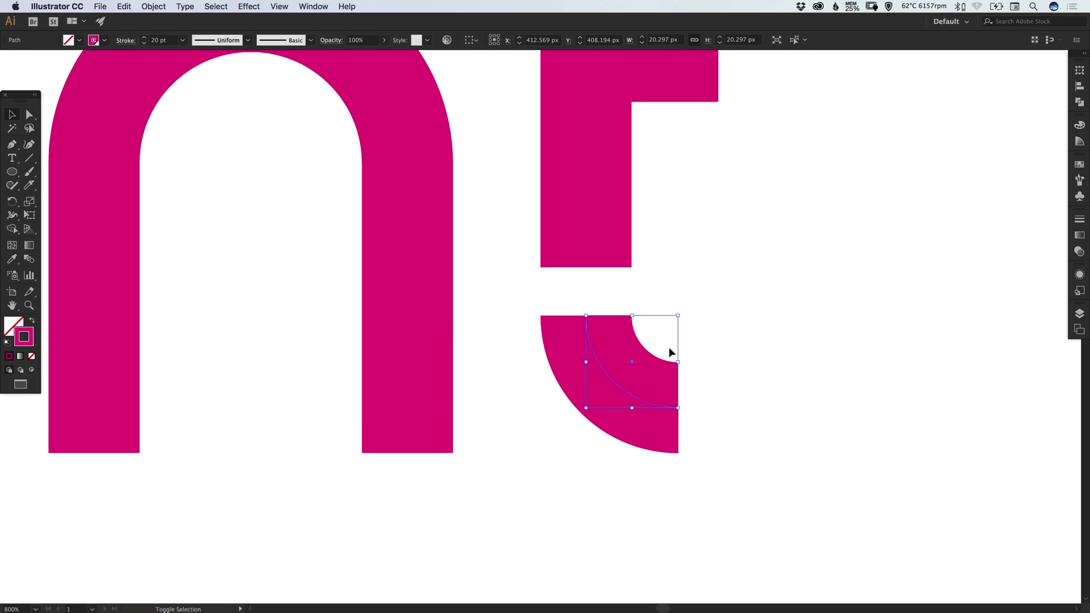
# Examine in outline view how the quarter arc lines up with the t's stem, and compare its foot with the other letters' baseline.
pyautogui.click(681, 292)
pyautogui.press('super+y')
pyautogui.press('z')
pyautogui.moveTo(523, 215); pyautogui.dragTo(658, 401)
pyautogui.press('v')
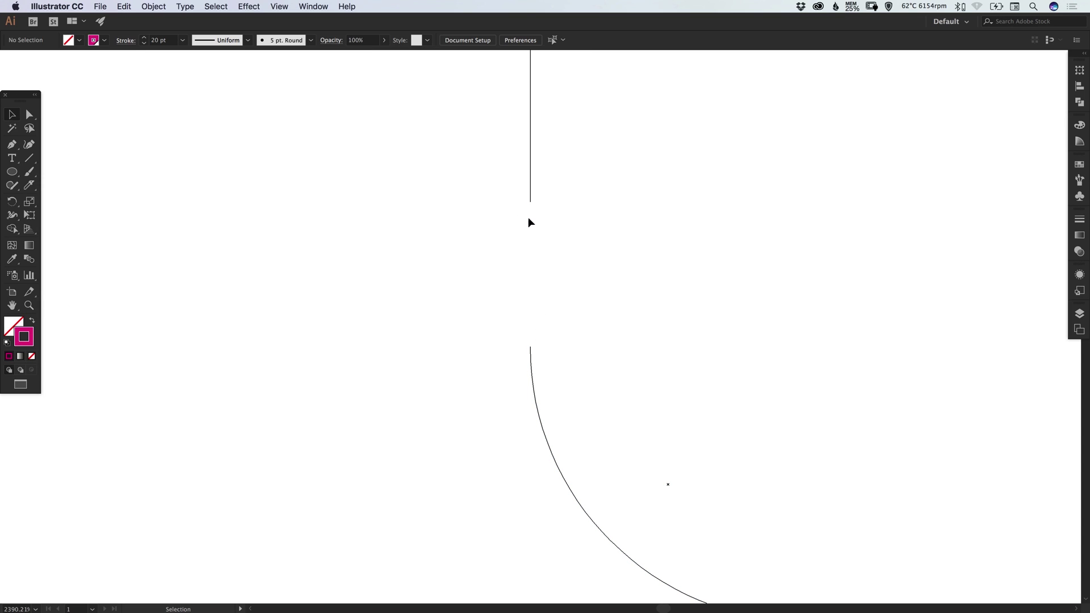
pyautogui.press('super+minus')
pyautogui.press('super+minus')
pyautogui.press('super+minus')
pyautogui.press('super+minus')
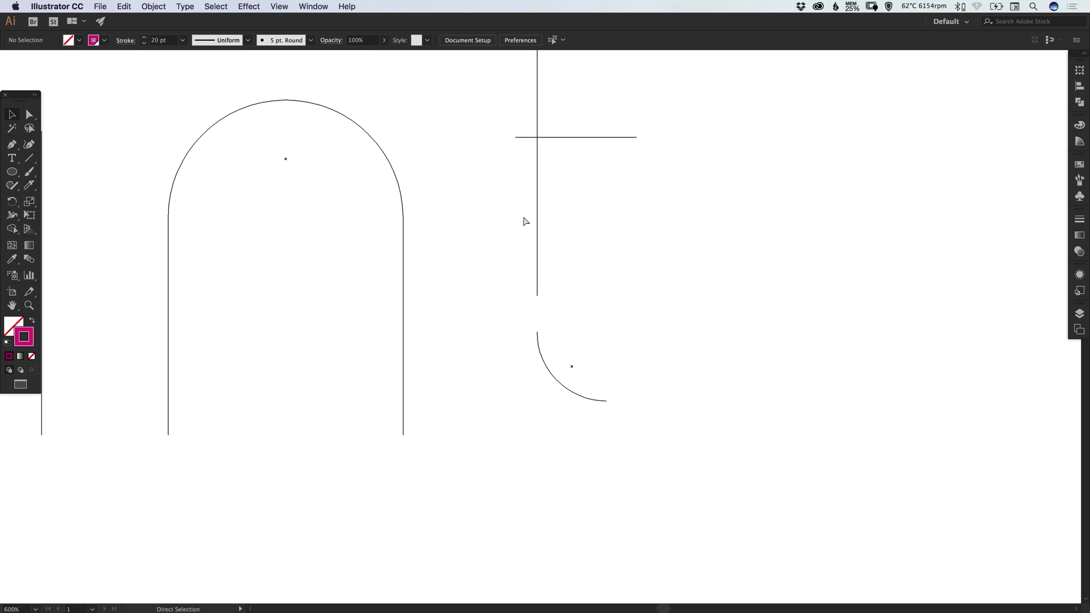
pyautogui.press('super+y')
pyautogui.press('super+minus')
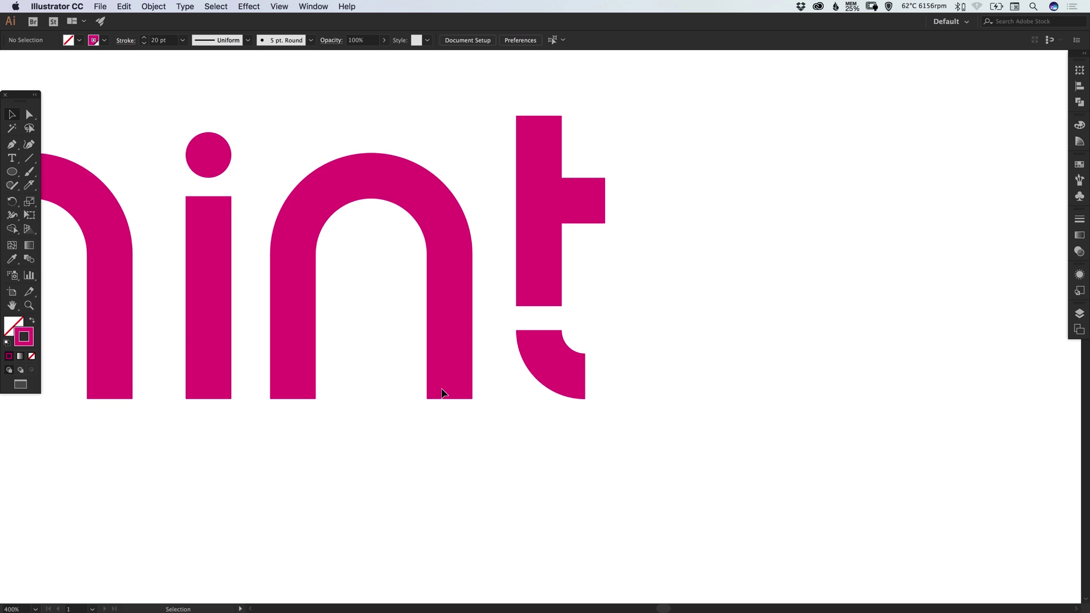
# Extend the t's stem straight down by snapping its bottom anchor point to the quarter arc's upper endpoint.
pyautogui.click(28, 115)
pyautogui.press('super+space')
pyautogui.moveTo(489, 273); pyautogui.dragTo(604, 372)
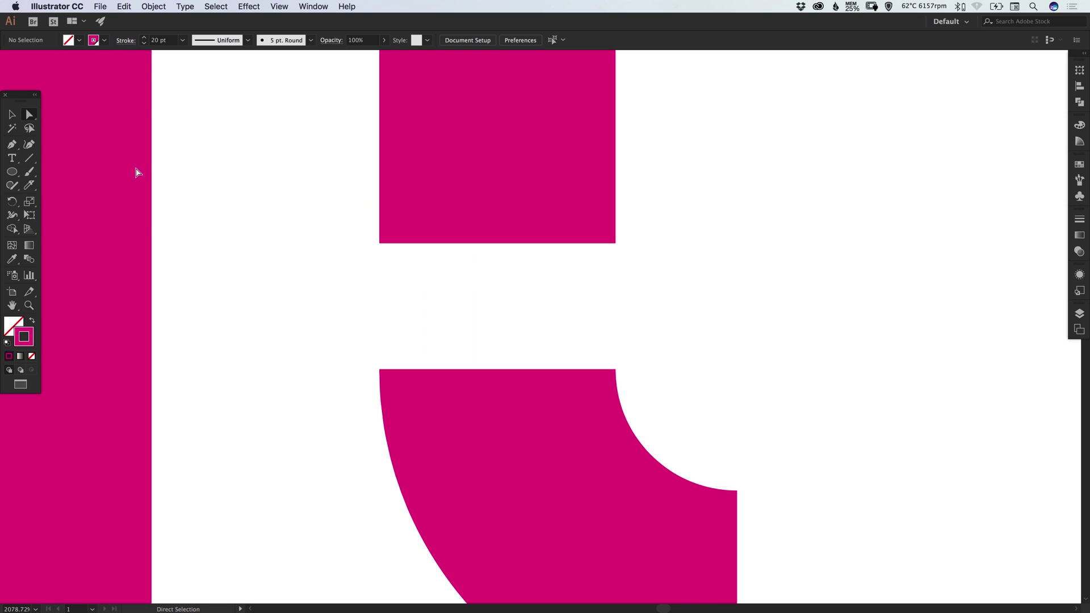
pyautogui.press('super+y')
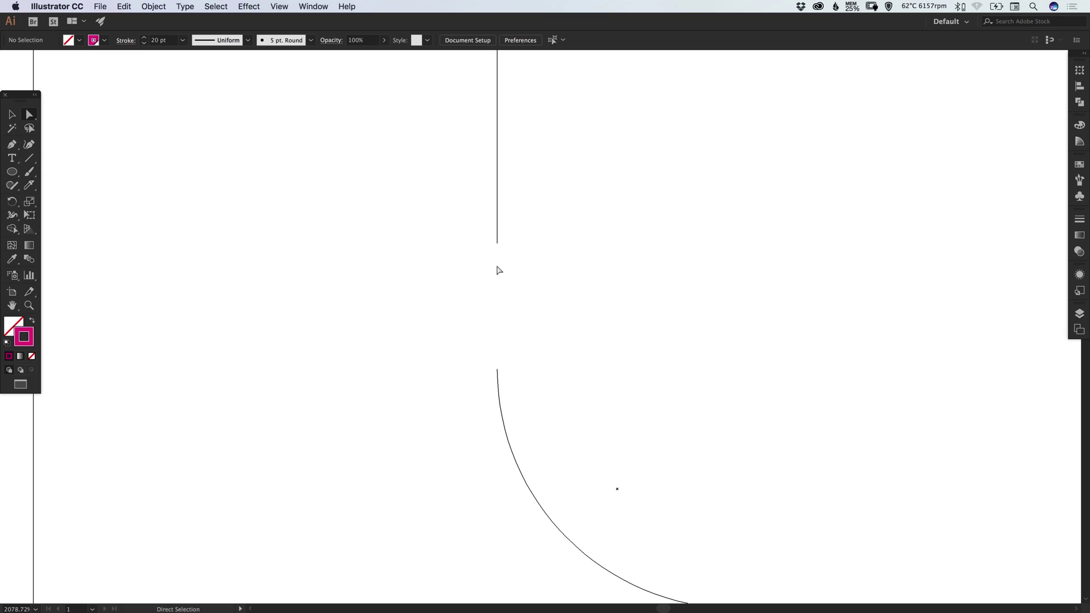
pyautogui.moveTo(497, 246); pyautogui.dragTo(498, 370)
pyautogui.click(572, 373)
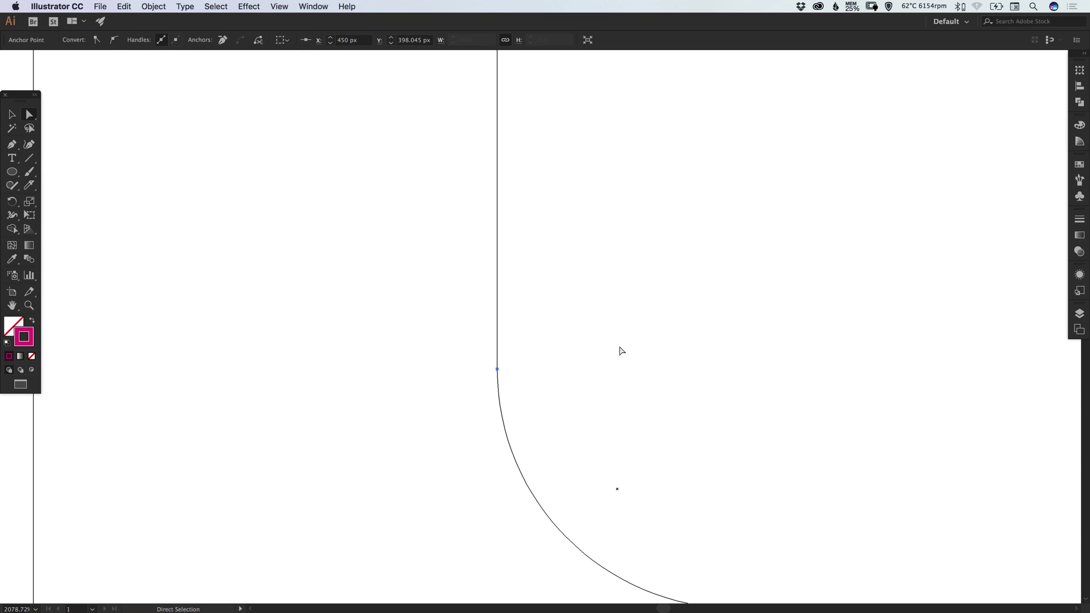
pyautogui.press('cmd+y')
pyautogui.scroll(-10, 521, 362)
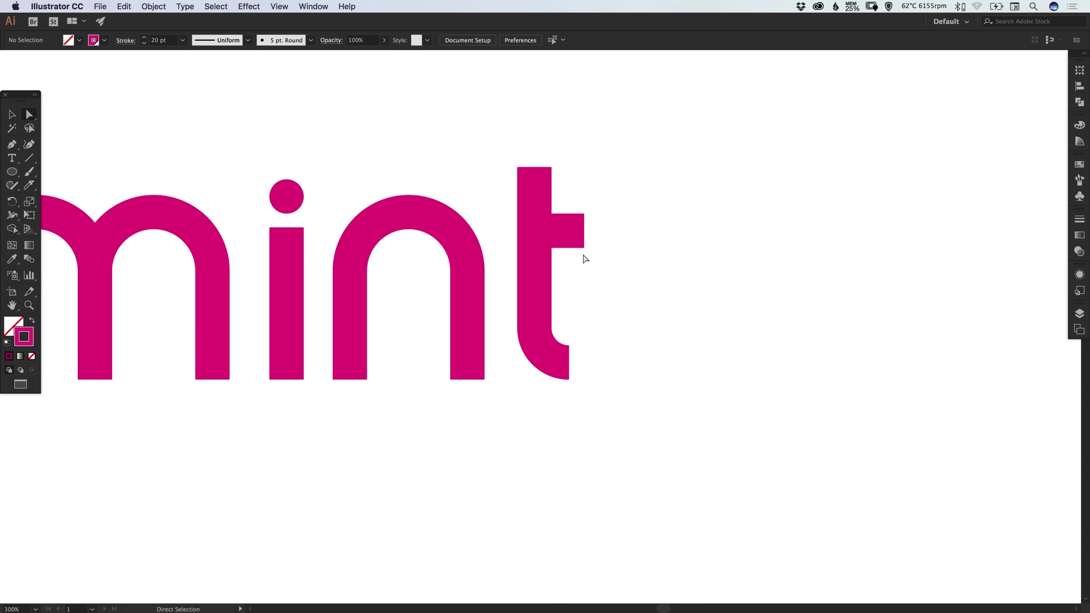
# Copy the t's crossbar straight down to the level of the quarter arc's lower endpoint.
pyautogui.press('v')
pyautogui.press('z')
pyautogui.moveTo(473, 180); pyautogui.dragTo(667, 453)
pyautogui.press('v')
pyautogui.moveTo(508, 274); pyautogui.dragTo(468, 287)
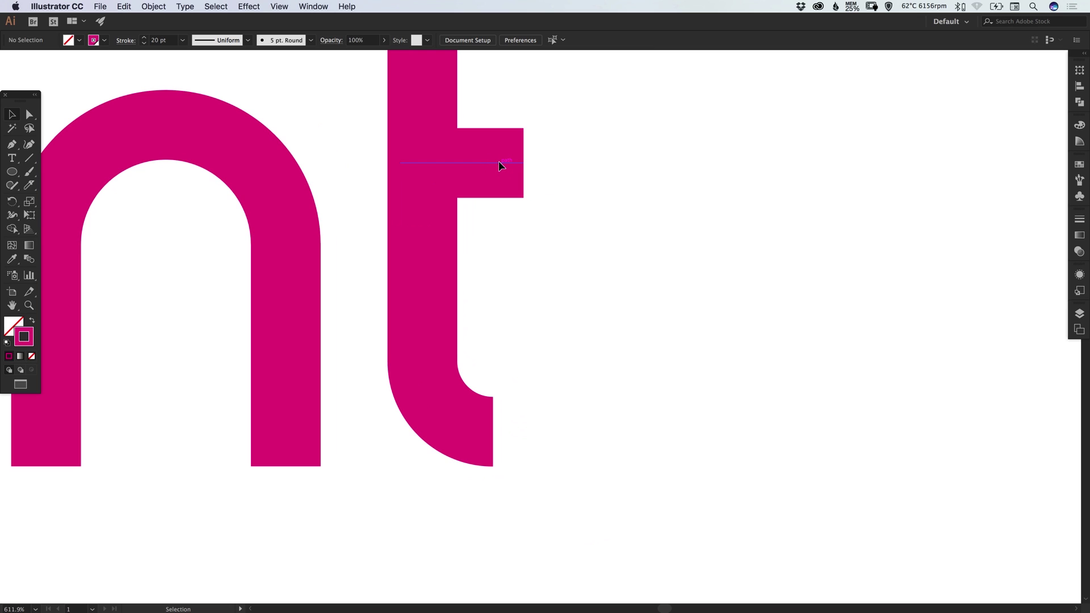
pyautogui.moveTo(499, 162); pyautogui.dragTo(505, 434)
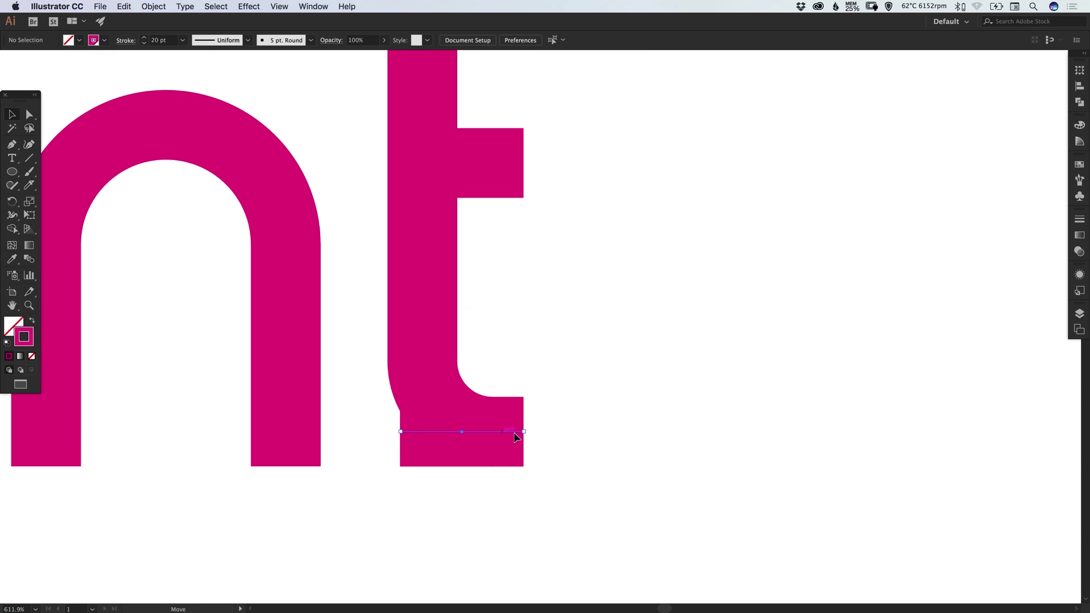
pyautogui.click(603, 403)
# Shorten the copied bar at the t's foot by moving its left anchor point to about X 473.3 px, just beyond the arc.
pyautogui.press('a')
pyautogui.press('super+y')
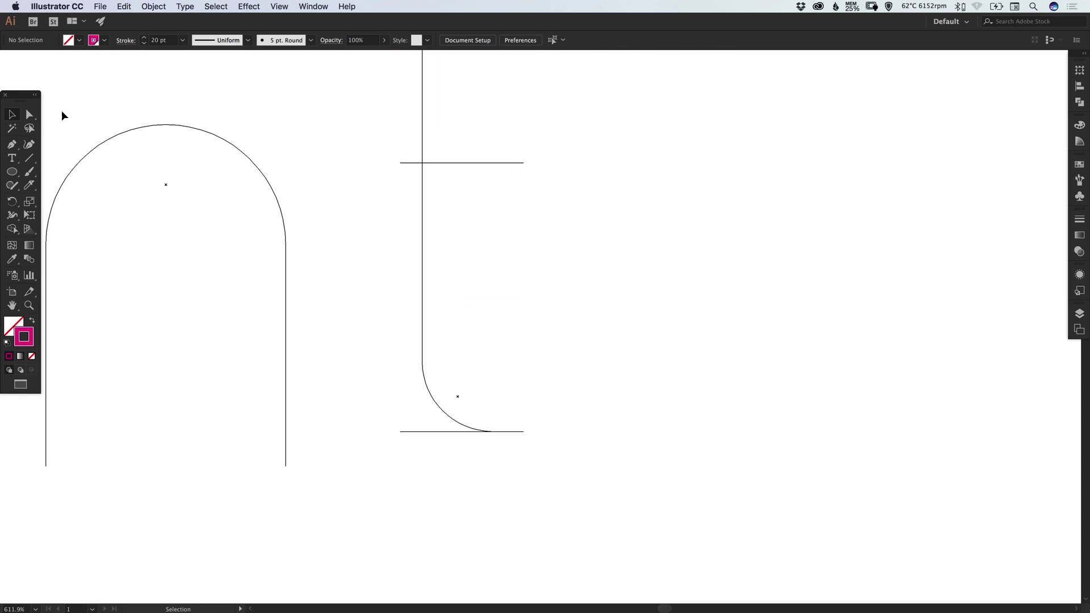
pyautogui.press('z')
pyautogui.moveTo(358, 360); pyautogui.dragTo(630, 488)
pyautogui.press('a')
pyautogui.moveTo(158, 329); pyautogui.dragTo(527, 330)
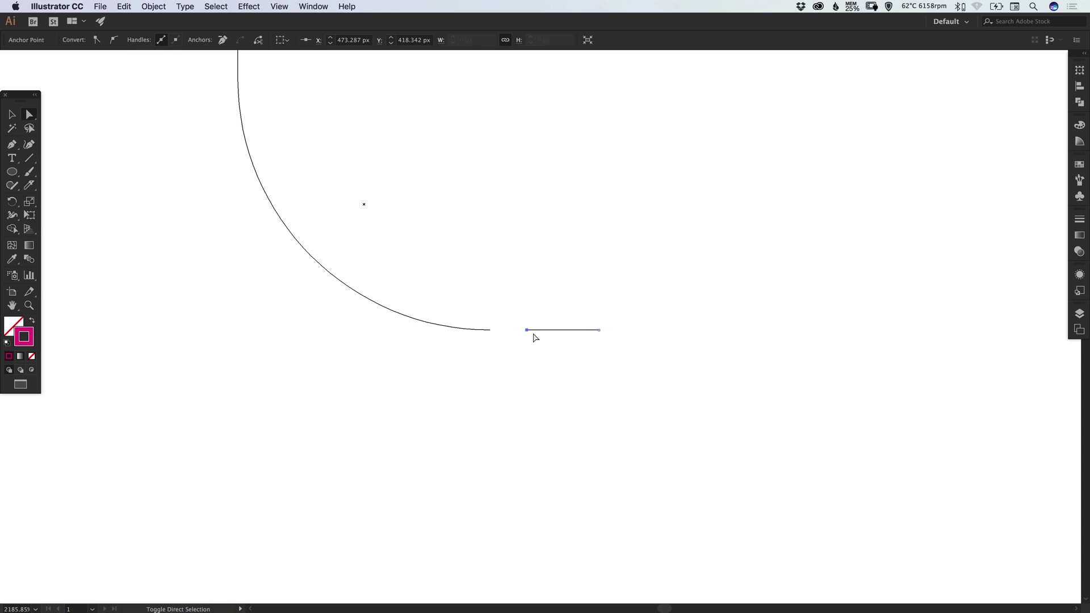
pyautogui.click(414, 289)
# Snap the foot bar's left anchor point onto the quarter arc's lower endpoint so the t's curved foot is continuous.
pyautogui.press('z')
pyautogui.moveTo(414, 289); pyautogui.dragTo(576, 362)
pyautogui.press('a')
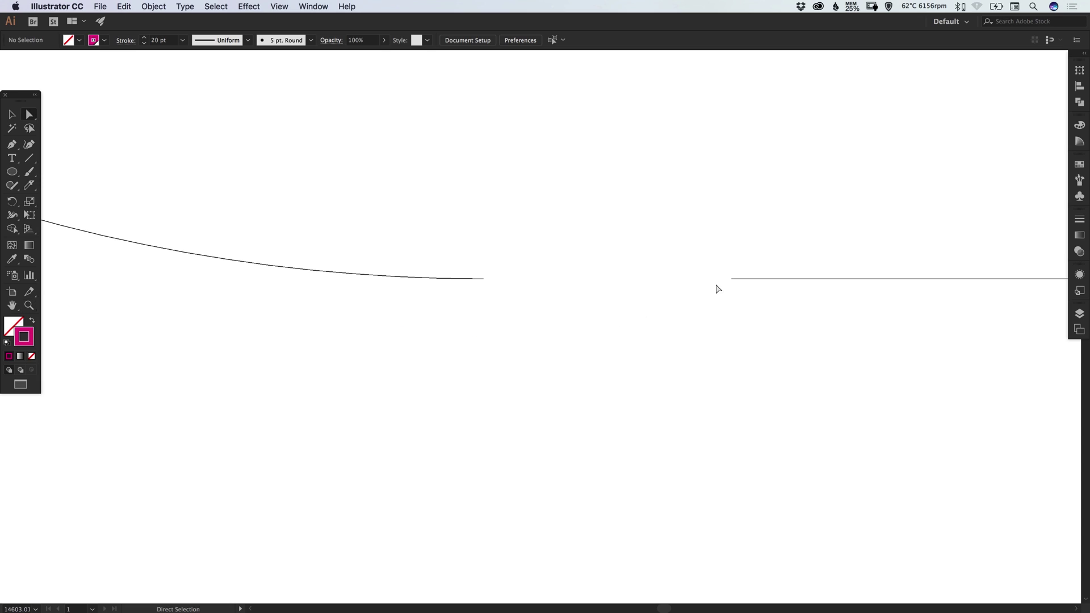
pyautogui.moveTo(732, 283); pyautogui.dragTo(492, 284)
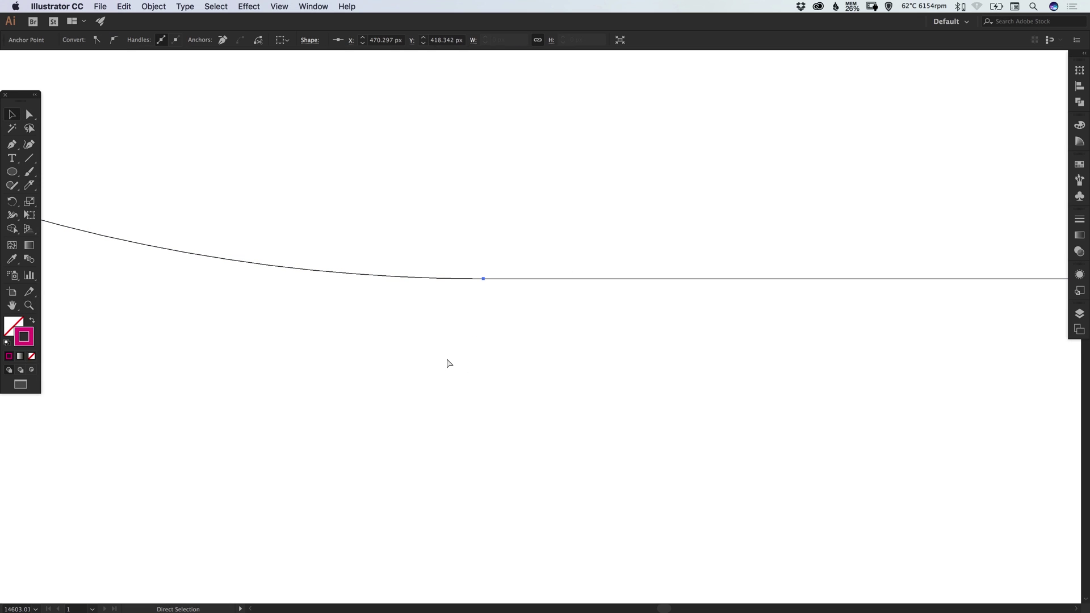
pyautogui.press('super+minus')
pyautogui.press('super+minus')
pyautogui.press('super+minus')
pyautogui.press('super+minus')
pyautogui.press('super+minus')
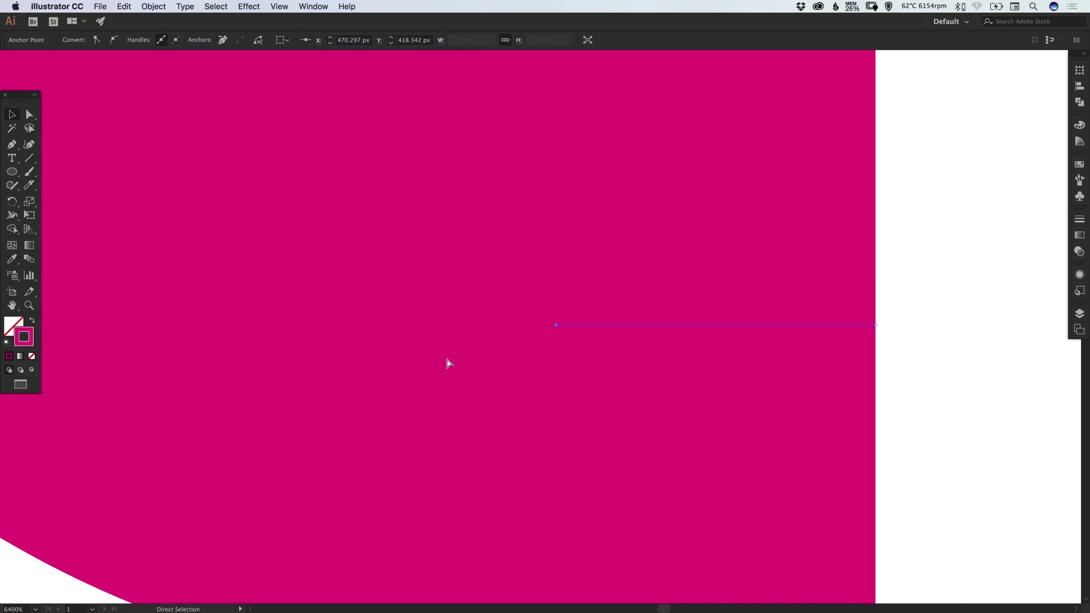
pyautogui.press('super+shift+a')
pyautogui.press('super+minus')
pyautogui.press('super+minus')
pyautogui.press('super+minus')
pyautogui.press('super+minus')
pyautogui.press('super+minus')
pyautogui.press('super+minus')
pyautogui.press('super+minus')
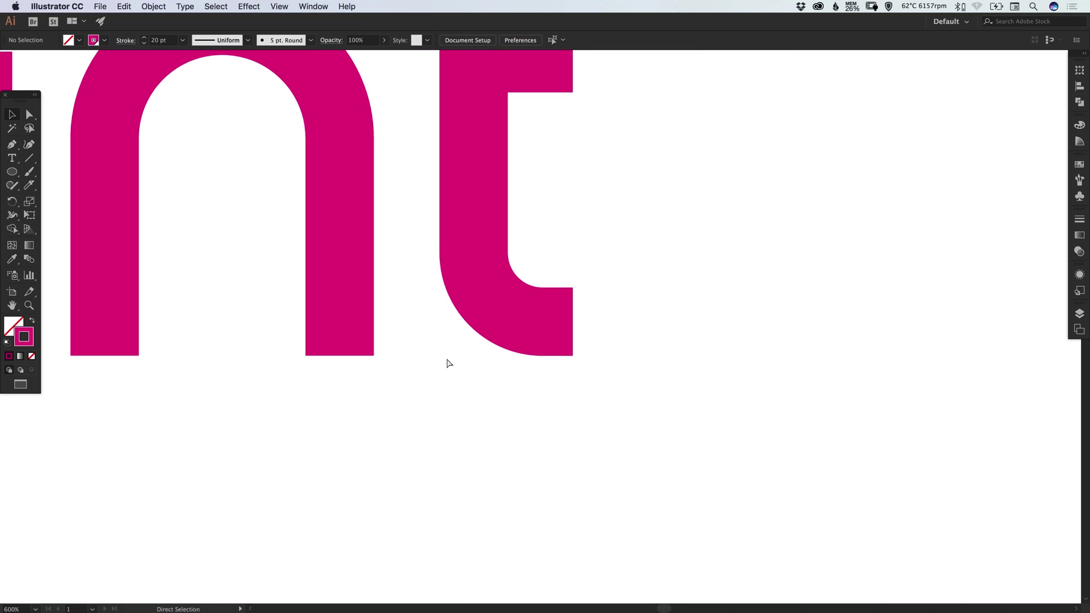
pyautogui.moveTo(341, 284); pyautogui.dragTo(361, 328)
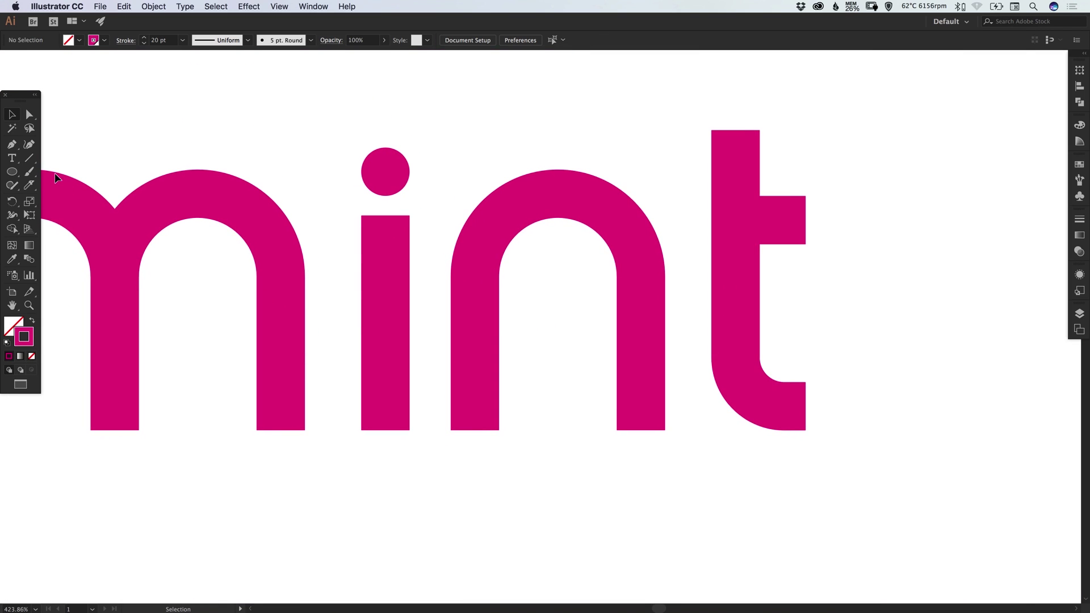
# Draw a square about 18.6 px wide below the gap between the m and i, with a magenta fill and no stroke.
pyautogui.moveTo(12, 172); pyautogui.dragTo(62, 171)
pyautogui.moveTo(307, 447); pyautogui.dragTo(351, 490)
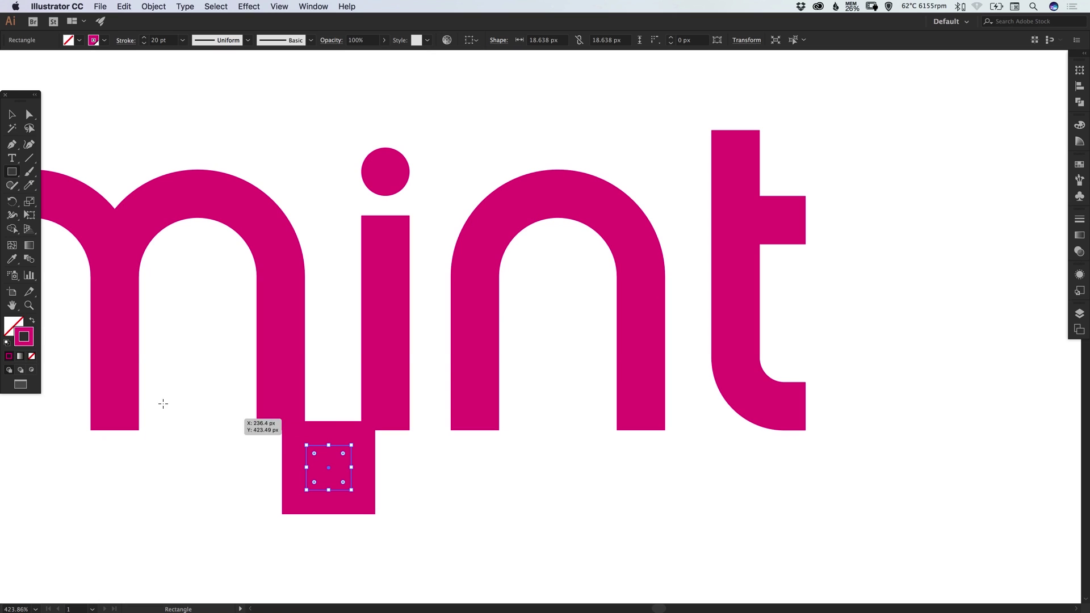
pyautogui.click(31, 321)
# Fill the square with a light blue swatch.
pyautogui.doubleClick(12, 327)
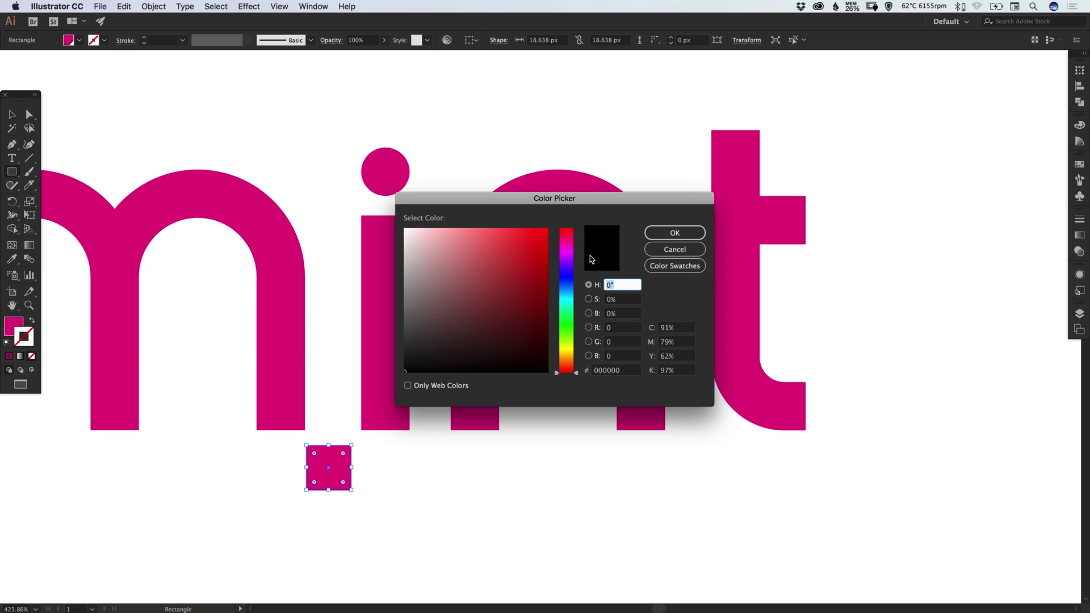
pyautogui.click(661, 249)
pyautogui.click(16, 325)
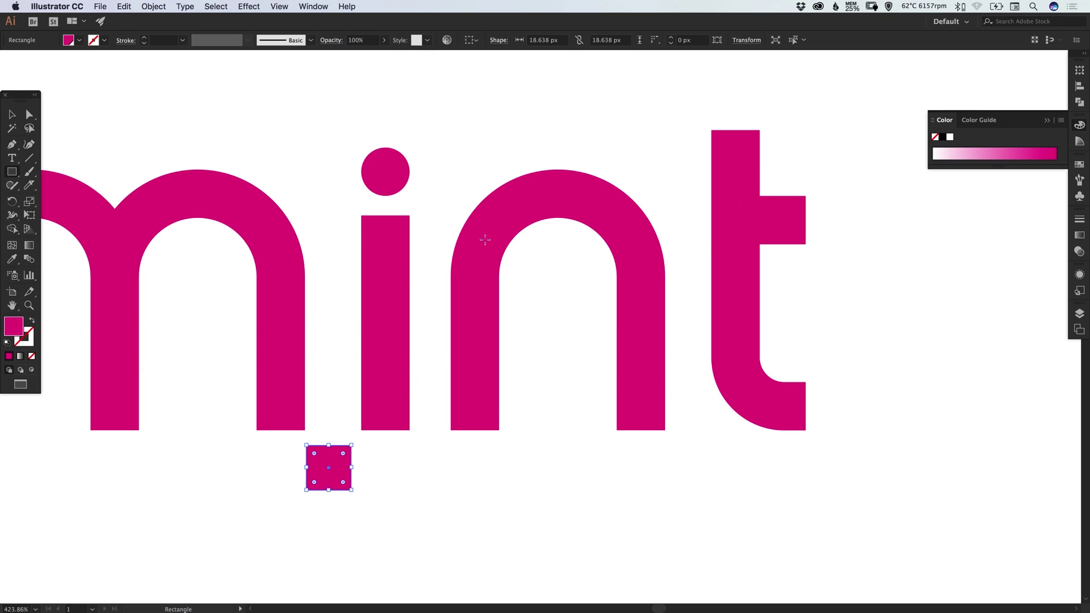
pyautogui.click(1081, 165)
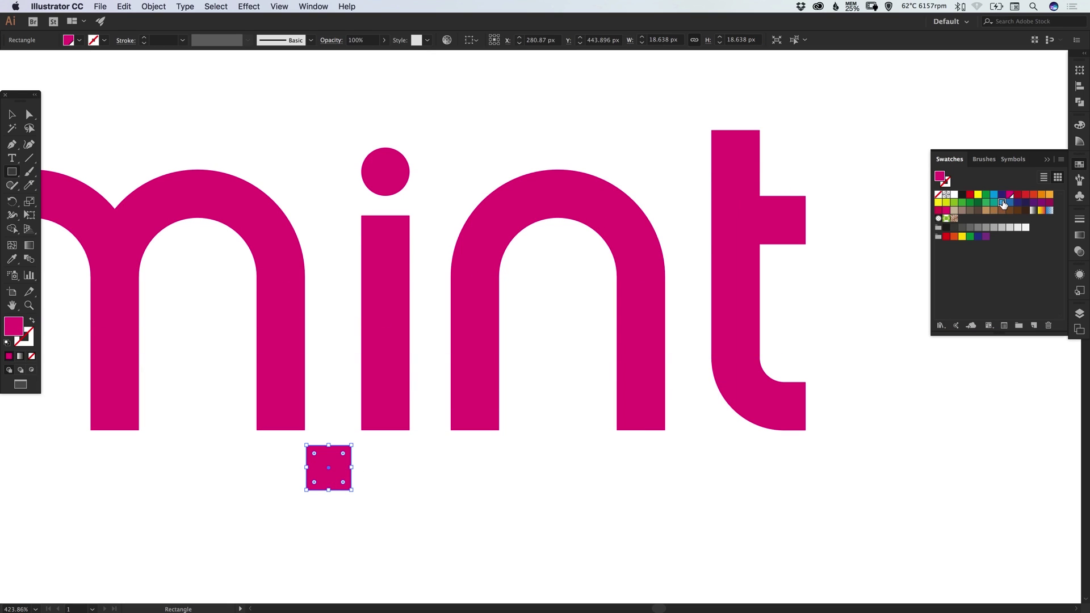
pyautogui.click(1003, 203)
pyautogui.click(12, 114)
pyautogui.click(379, 498)
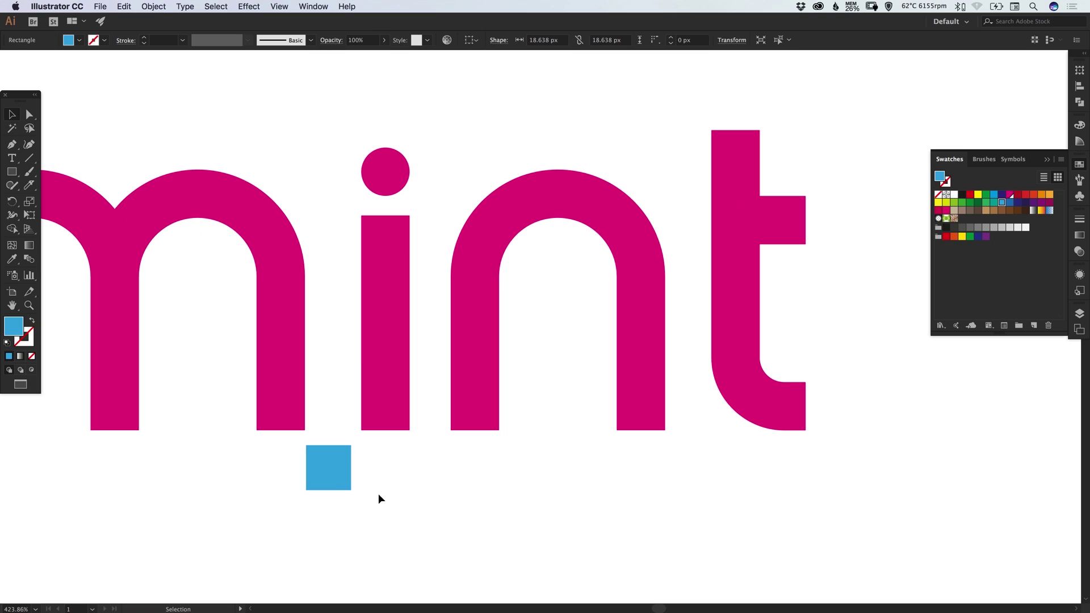
# Move the blue square up to the baseline so its left edge touches the m's right leg, as a spacer before the i.
pyautogui.moveTo(339, 479); pyautogui.dragTo(337, 442)
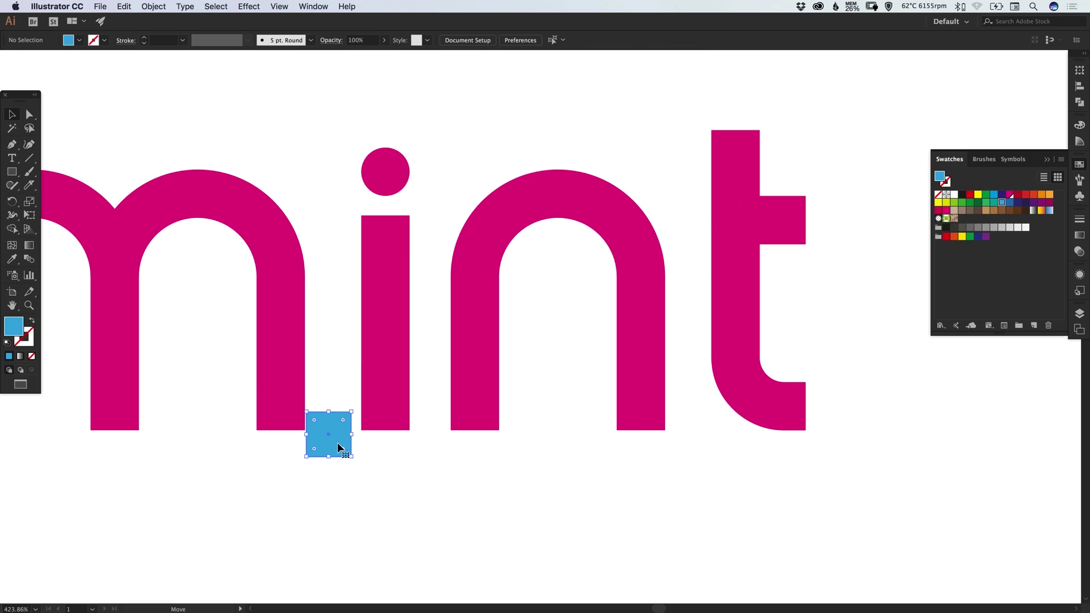
pyautogui.scroll(5, 239, 368)
pyautogui.moveTo(515, 328); pyautogui.dragTo(510, 326)
pyautogui.press('super+minus')
pyautogui.press('super+minus')
pyautogui.press('super+minus')
pyautogui.press('super+minus')
pyautogui.press('super+minus')
pyautogui.press('super+shift+a')
pyautogui.press('space')
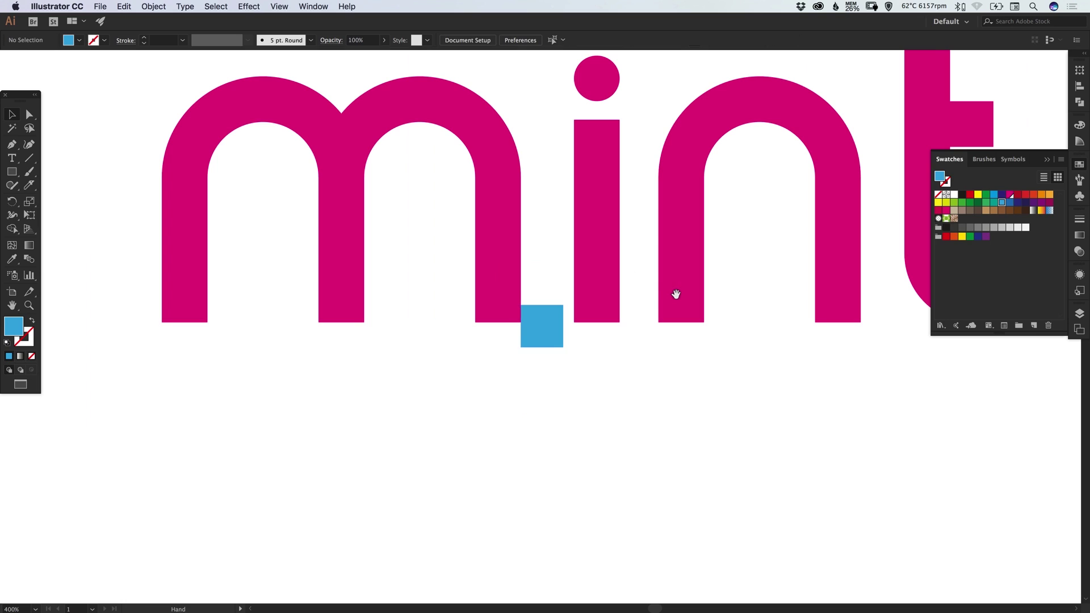
# Move the i, n and t left together until the i's left edge touches the blue spacer's right edge.
pyautogui.moveTo(675, 293); pyautogui.dragTo(483, 352)
pyautogui.moveTo(402, 429); pyautogui.dragTo(822, 92)
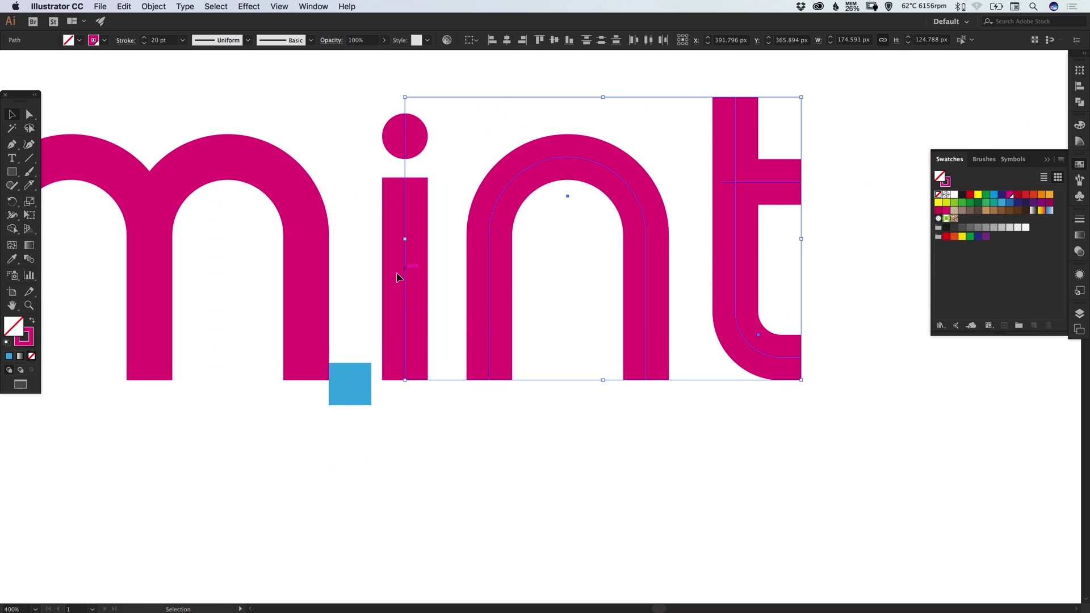
pyautogui.moveTo(273, 267); pyautogui.dragTo(499, 443)
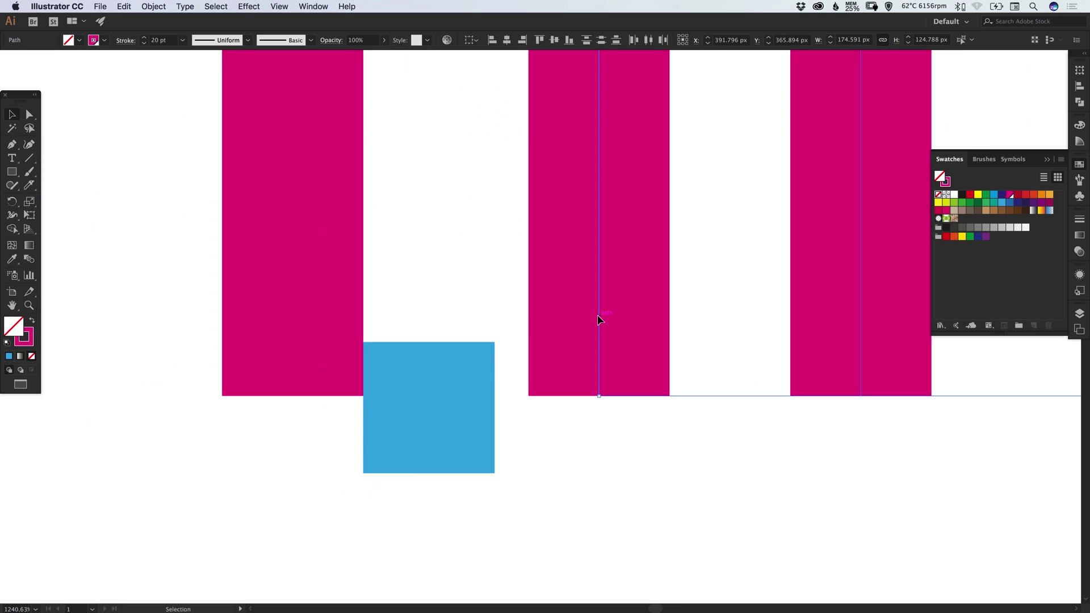
pyautogui.moveTo(598, 317); pyautogui.dragTo(579, 317)
pyautogui.press('super+space')
pyautogui.moveTo(454, 289); pyautogui.dragTo(669, 476)
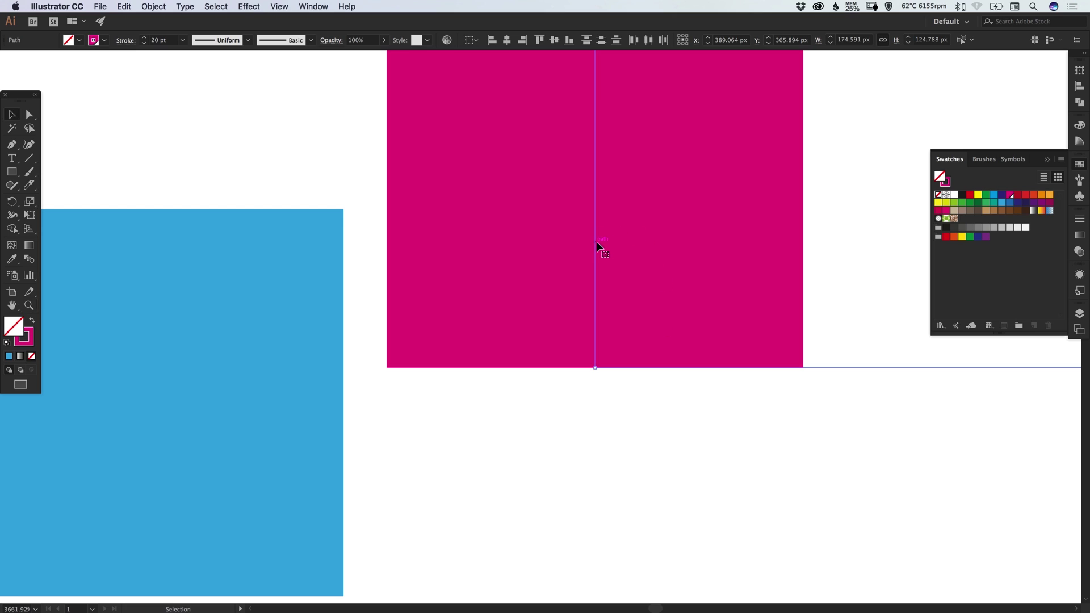
pyautogui.moveTo(598, 246); pyautogui.dragTo(580, 247)
pyautogui.press('Left')
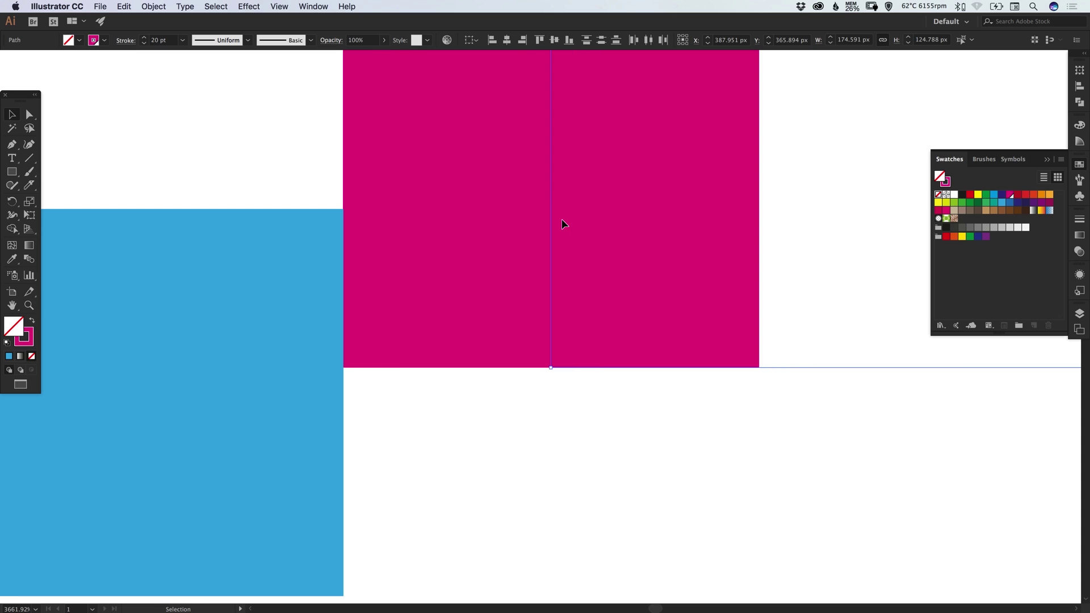
pyautogui.press('super+minus')
pyautogui.press('super+minus')
pyautogui.press('super+minus')
pyautogui.press('super+minus')
pyautogui.press('super+minus')
pyautogui.press('super+minus')
pyautogui.press('super+minus')
pyautogui.press('super+minus')
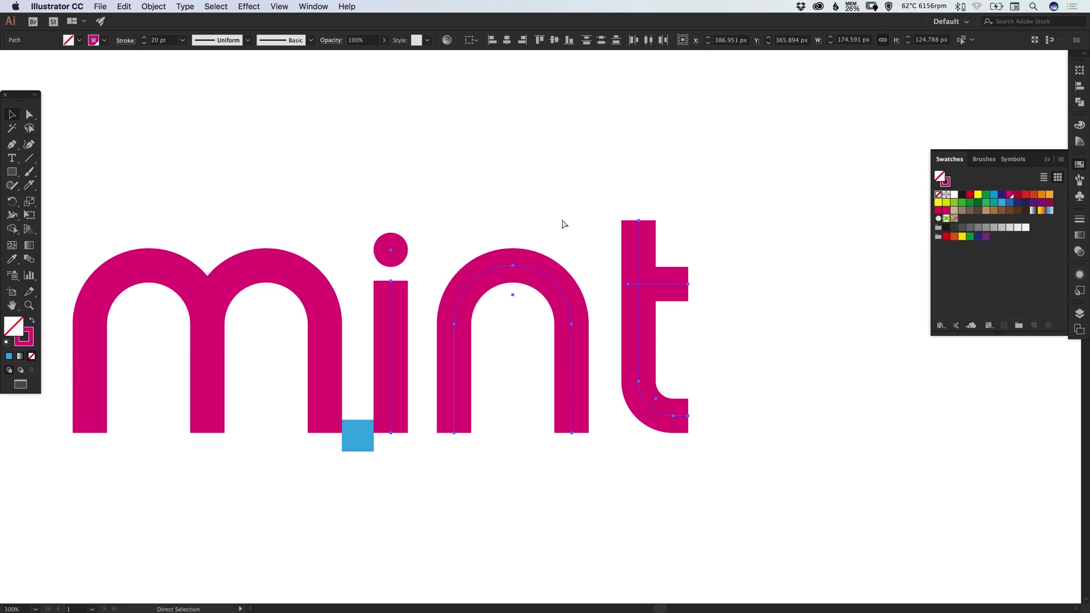
pyautogui.click(563, 224)
# Copy the blue spacer square horizontally into the gap between the i and n, against the i's right edge.
pyautogui.hscroll(2, 518, 292)
pyautogui.scroll(-1, 519, 292)
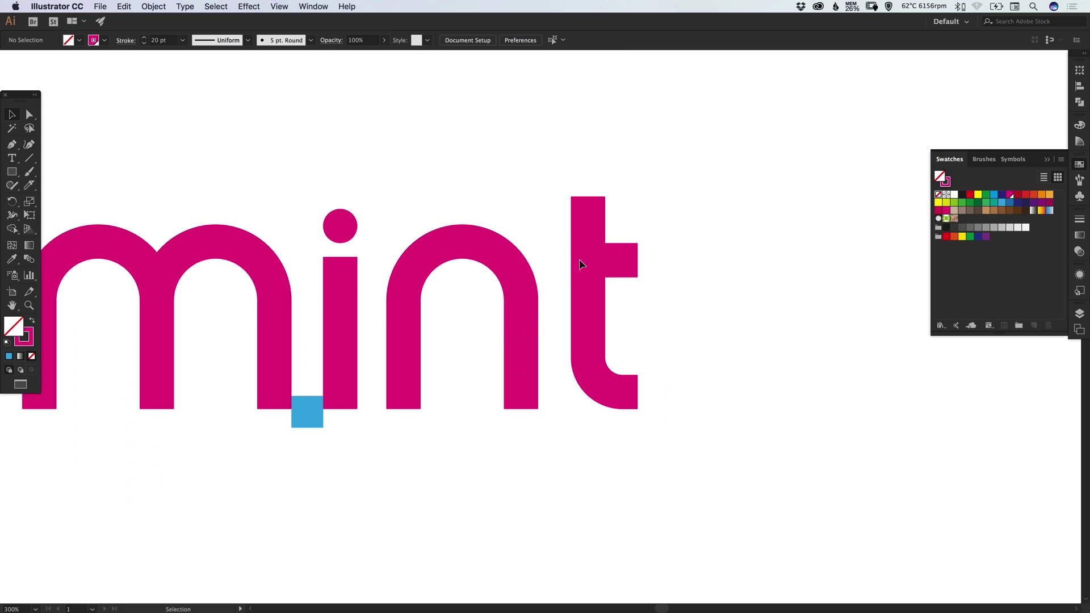
pyautogui.hscroll(-3, 580, 264)
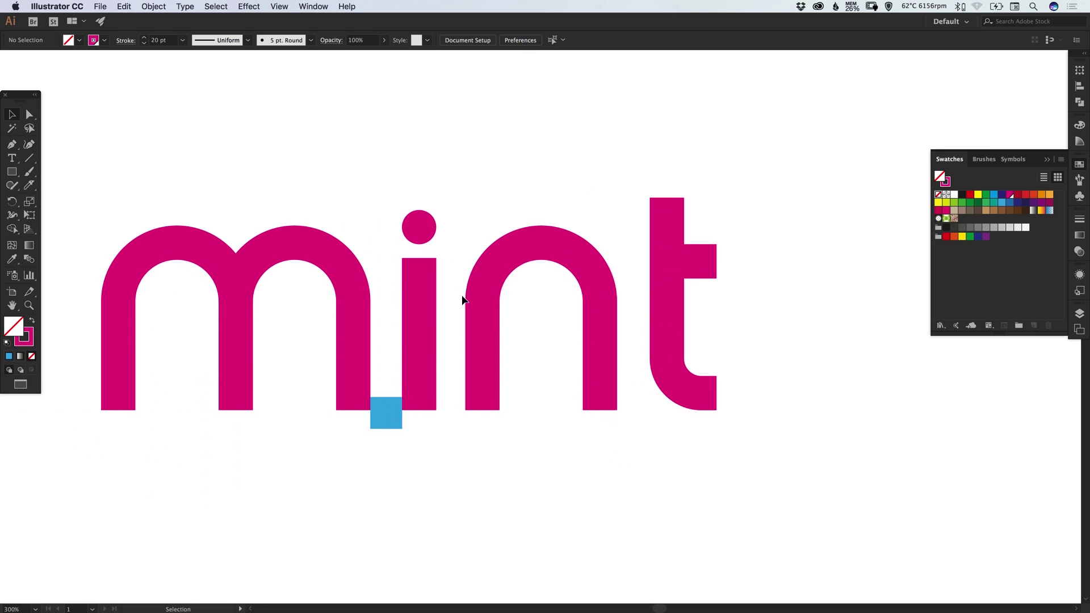
pyautogui.press('z')
pyautogui.moveTo(325, 343); pyautogui.dragTo(595, 513)
pyautogui.press('v')
pyautogui.moveTo(338, 293); pyautogui.dragTo(483, 294)
pyautogui.press('super+shift+a')
pyautogui.press('super+minus')
pyautogui.press('super+minus')
pyautogui.press('super+minus')
pyautogui.press('super+minus')
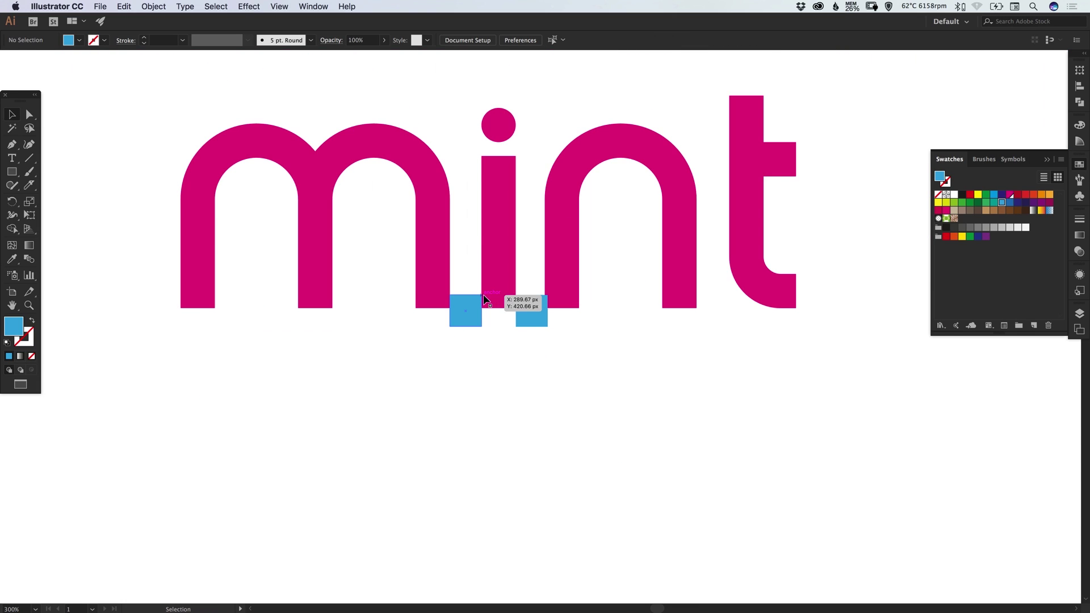
pyautogui.moveTo(552, 270); pyautogui.dragTo(409, 336)
pyautogui.moveTo(462, 143); pyautogui.dragTo(729, 364)
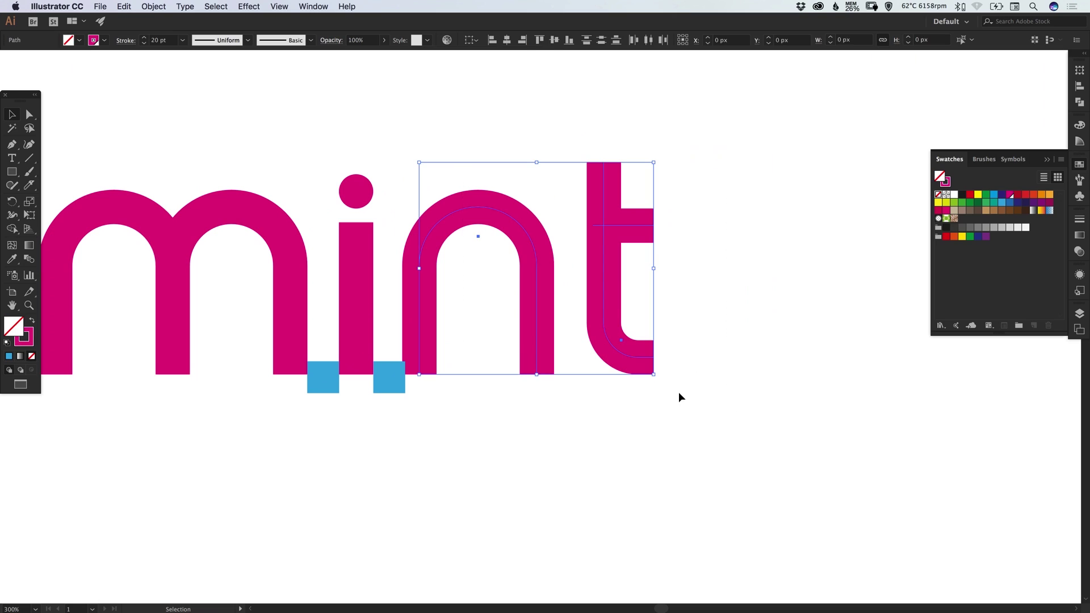
pyautogui.moveTo(405, 142); pyautogui.dragTo(727, 435)
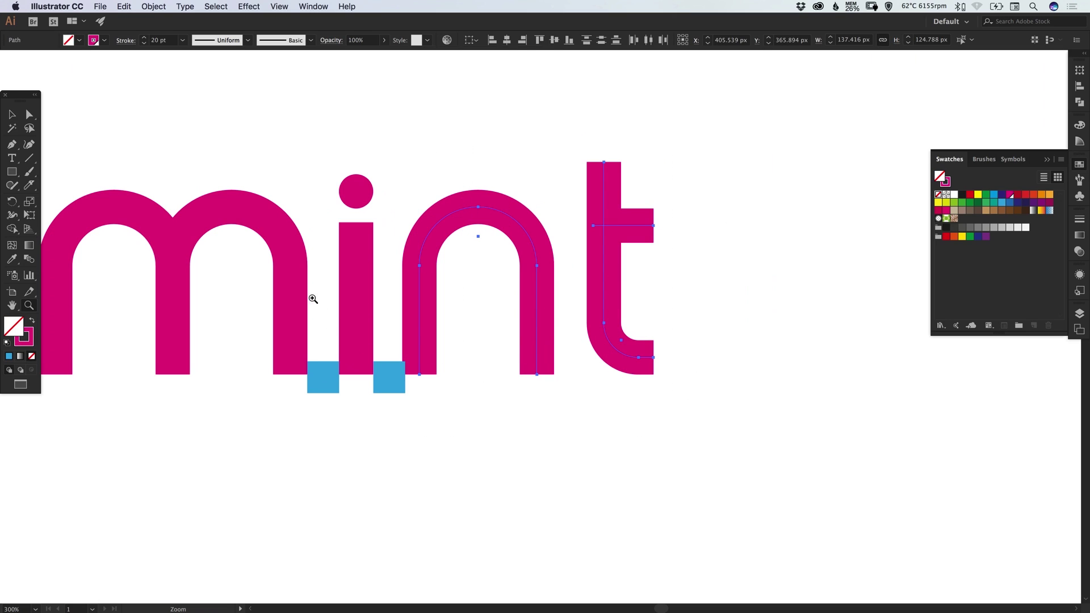
pyautogui.moveTo(332, 309); pyautogui.dragTo(557, 429)
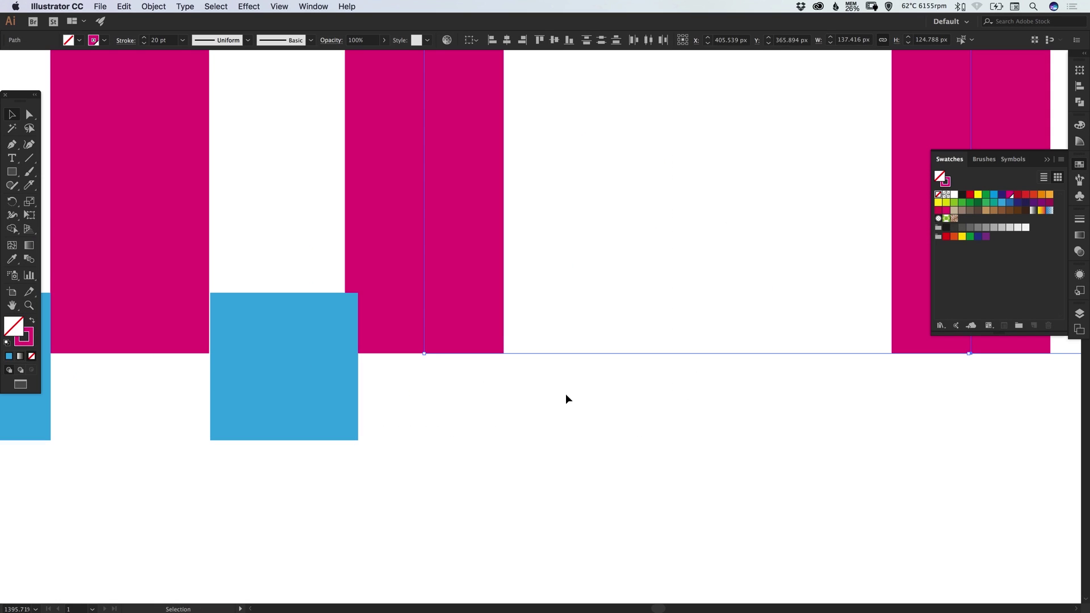
pyautogui.press('super+z')
pyautogui.press('super+shift+z')
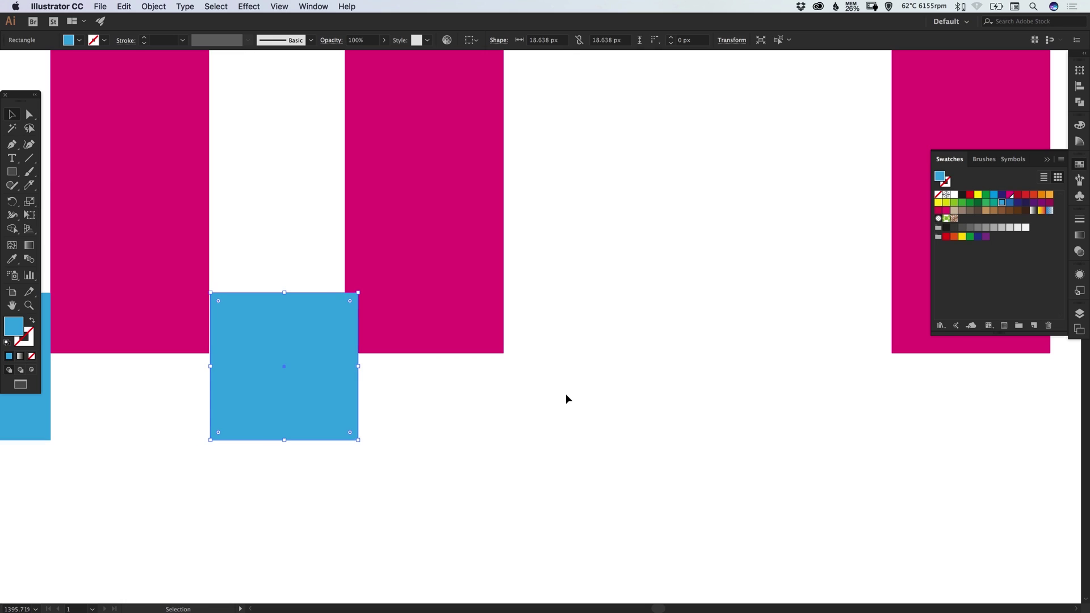
pyautogui.hotkey('ctrl', '-')
pyautogui.hotkey('ctrl', '-')
pyautogui.hotkey('ctrl', '-')
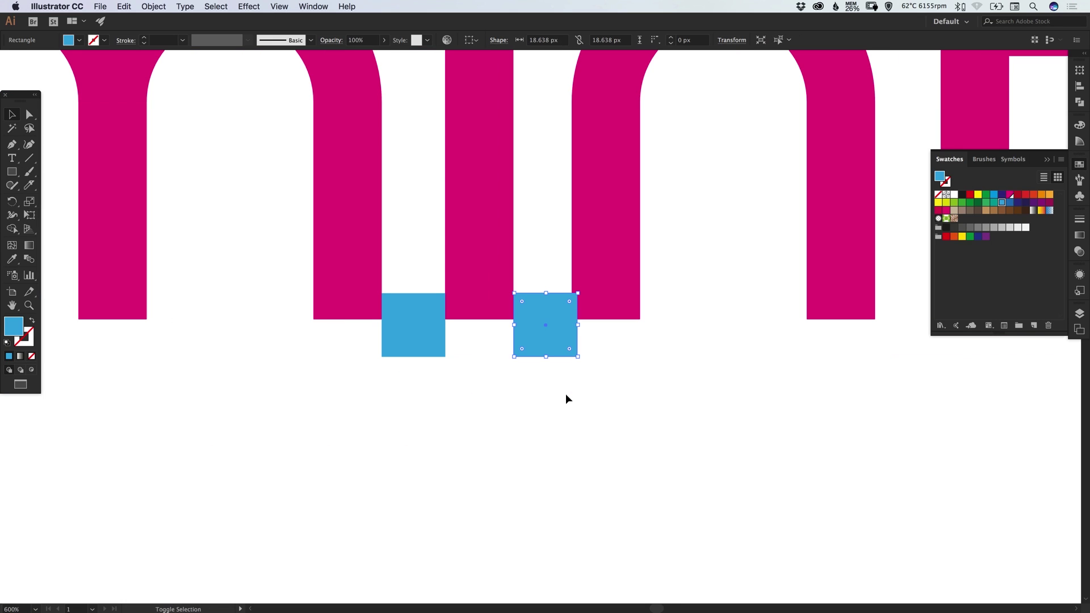
pyautogui.hotkey('ctrl', '-')
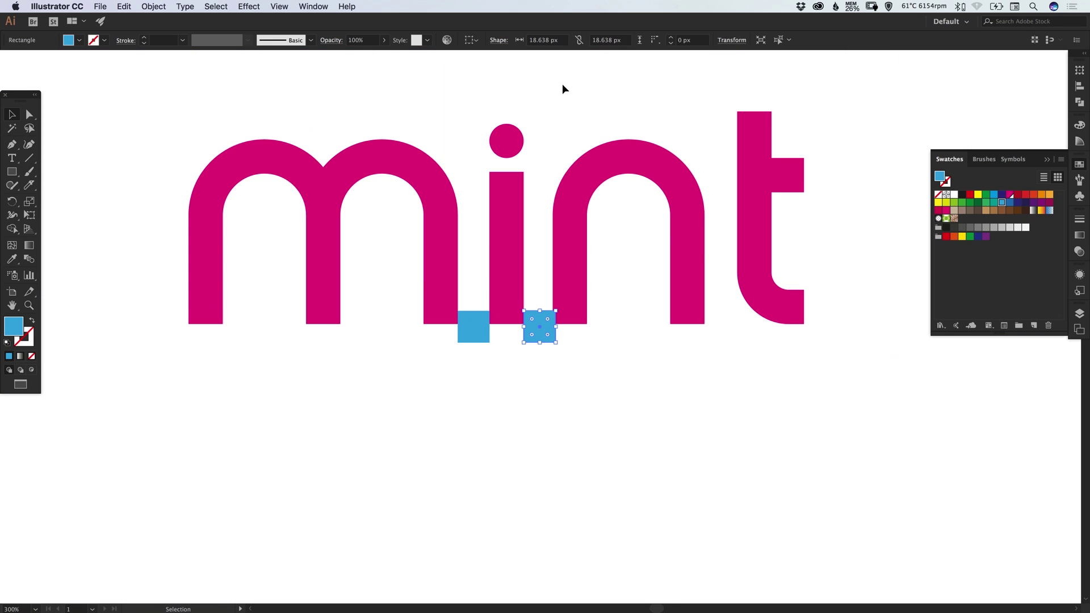
# Shift the n and t right together until the n's left leg meets the right edge of the second blue spacer.
pyautogui.moveTo(562, 88); pyautogui.dragTo(829, 386)
pyautogui.press('z')
pyautogui.moveTo(514, 270); pyautogui.dragTo(675, 359)
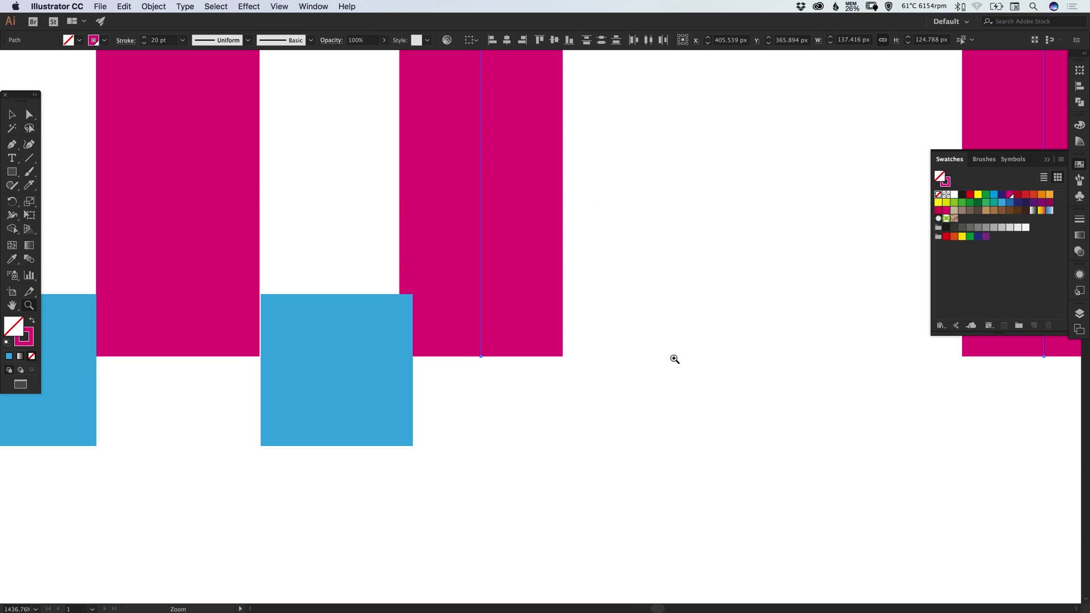
pyautogui.press('v')
pyautogui.press('Right')
pyautogui.press('Right')
pyautogui.press('Left')
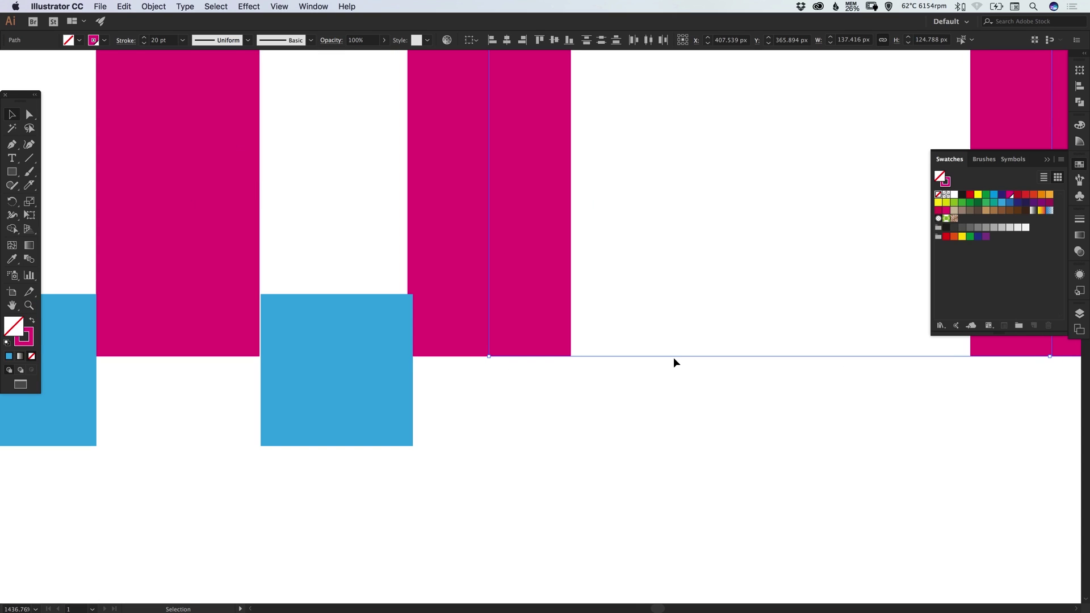
pyautogui.press('z')
pyautogui.moveTo(334, 216); pyautogui.dragTo(485, 353)
pyautogui.press('v')
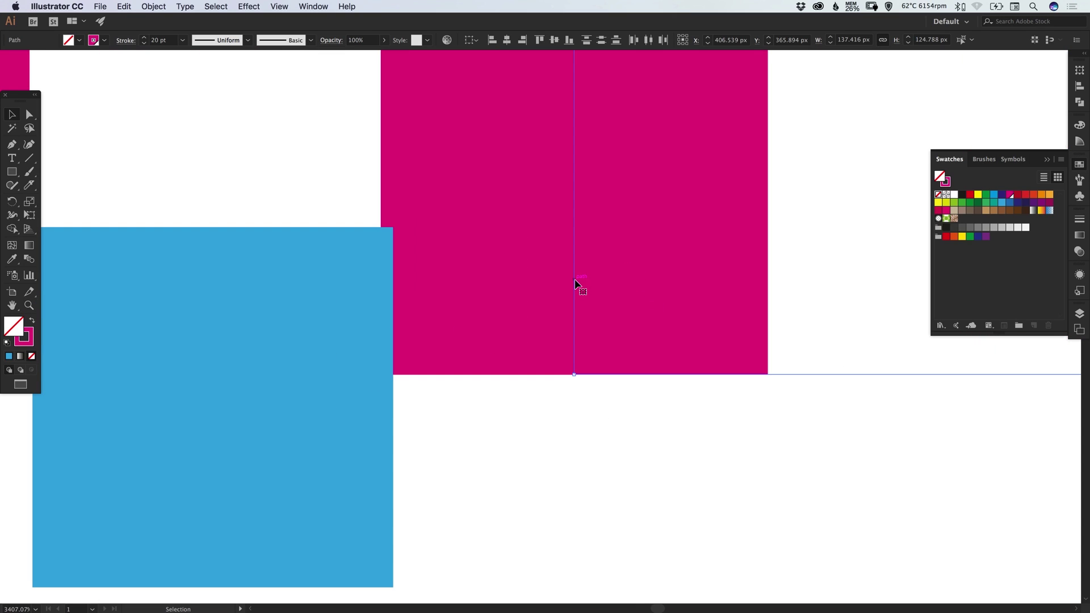
pyautogui.moveTo(575, 282); pyautogui.dragTo(589, 278)
pyautogui.press('super+minus')
pyautogui.press('super+minus')
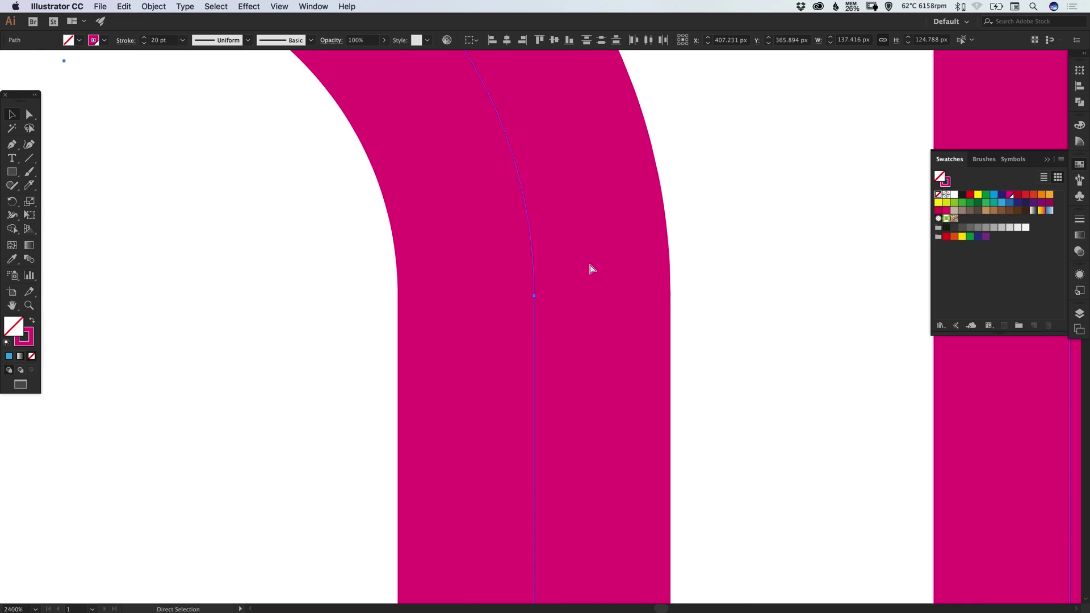
pyautogui.press('super+minus')
pyautogui.press('super+minus')
pyautogui.press('super+minus')
pyautogui.press('super+minus')
pyautogui.press('super+minus')
pyautogui.click(591, 267)
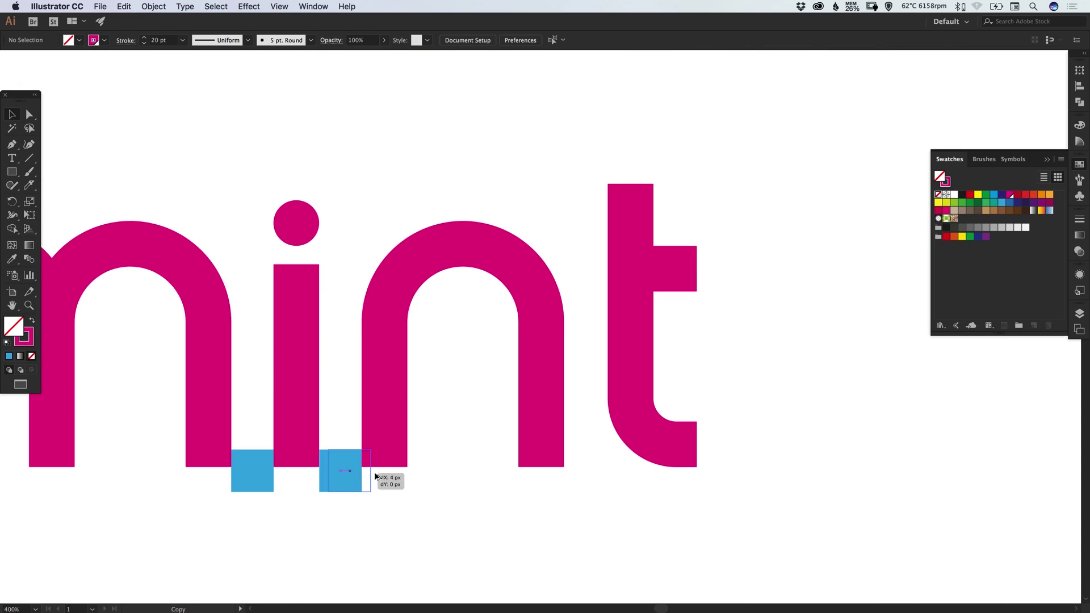
# Copy the second blue spacer into the gap between the n and t, flush with the n's right leg.
pyautogui.moveTo(374, 472); pyautogui.dragTo(609, 477)
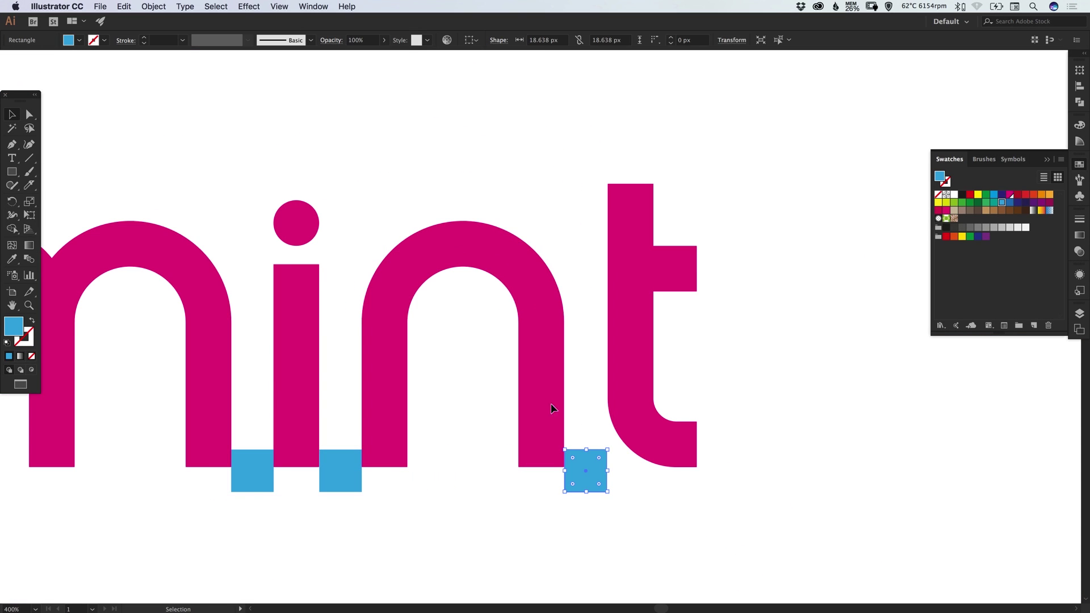
pyautogui.press('z')
pyautogui.moveTo(514, 362); pyautogui.dragTo(670, 534)
pyautogui.press('v')
pyautogui.press('z')
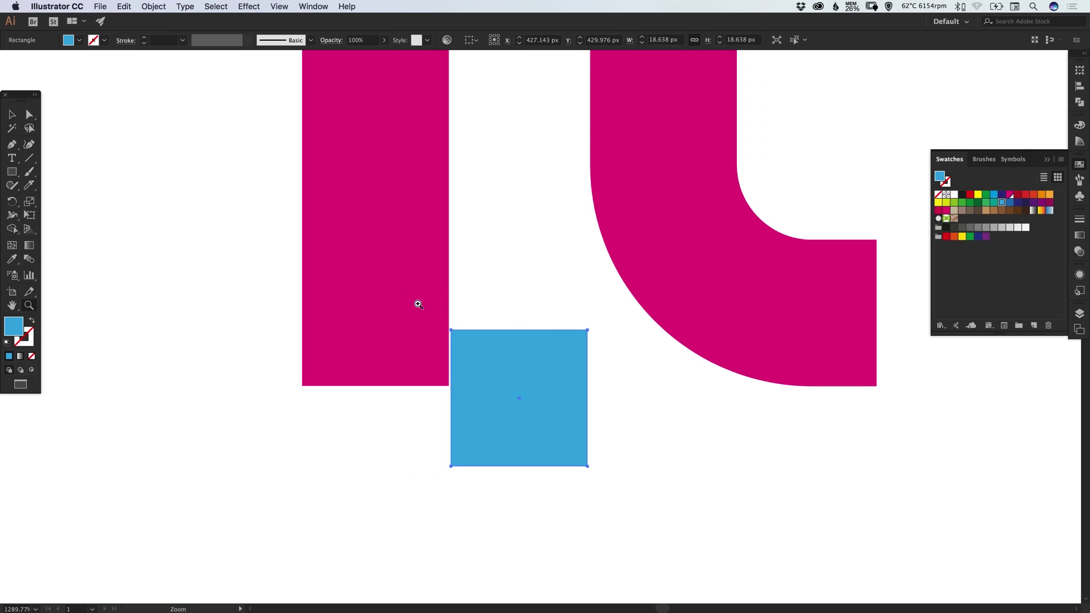
pyautogui.moveTo(405, 290); pyautogui.dragTo(639, 506)
pyautogui.press('v')
pyautogui.moveTo(534, 271); pyautogui.dragTo(530, 280)
pyautogui.press('super+shift+a')
pyautogui.press('a')
pyautogui.press('super+minus')
pyautogui.press('super+minus')
pyautogui.press('super+minus')
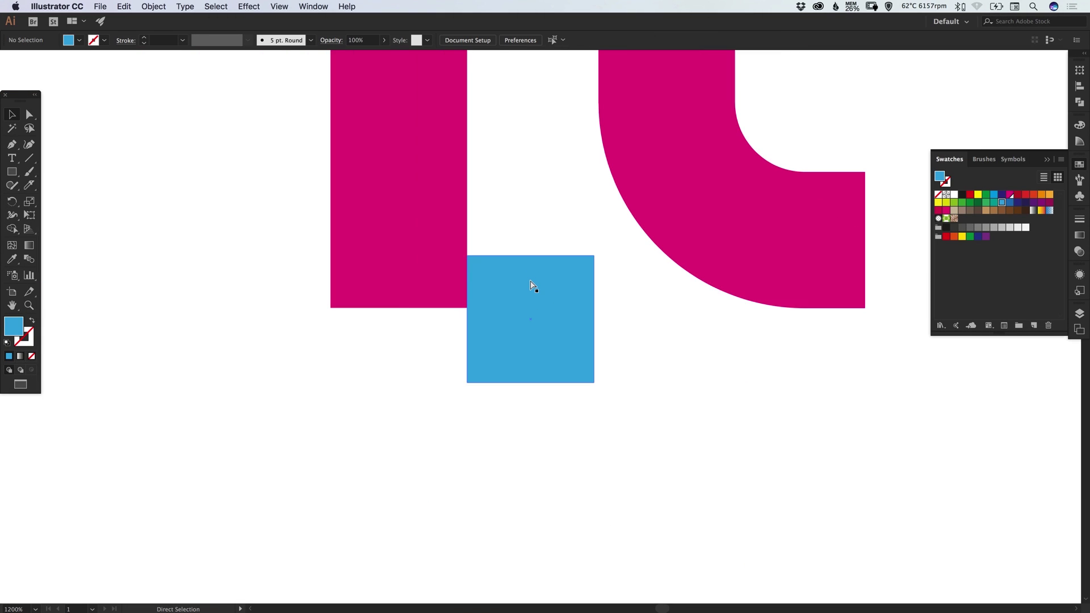
pyautogui.press('super+minus')
pyautogui.press('super+minus')
pyautogui.press('super+minus')
pyautogui.press('super+minus')
pyautogui.press('super+minus')
pyautogui.press('v')
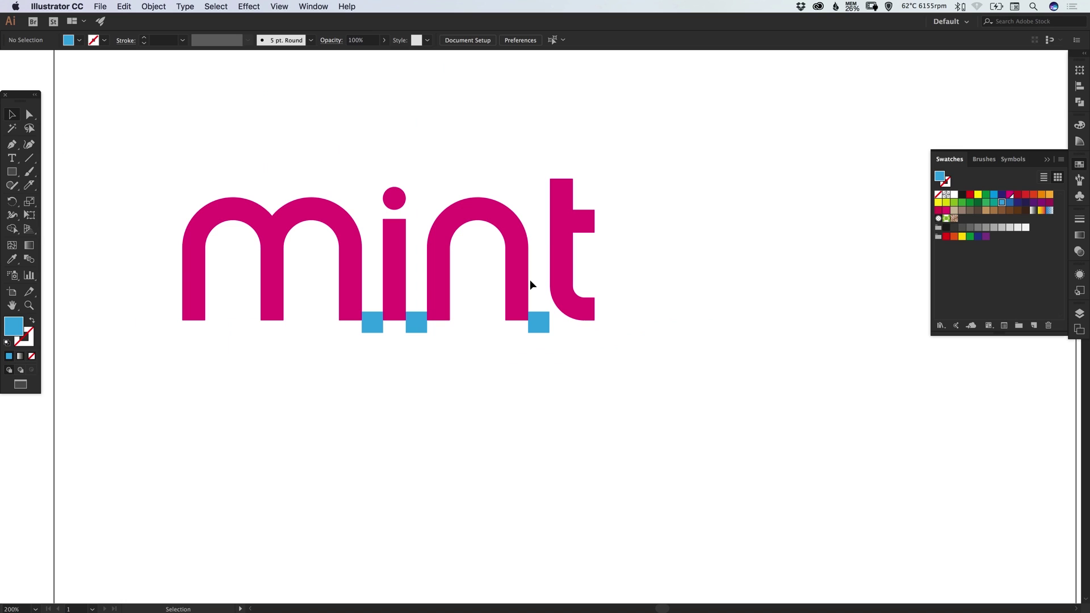
# Stretch the third blue spacer upward to about 58.8 px tall so it reaches the straight part of the t's stem.
pyautogui.press('z')
pyautogui.moveTo(473, 249); pyautogui.dragTo(637, 370)
pyautogui.press('v')
pyautogui.moveTo(577, 192); pyautogui.dragTo(532, 282)
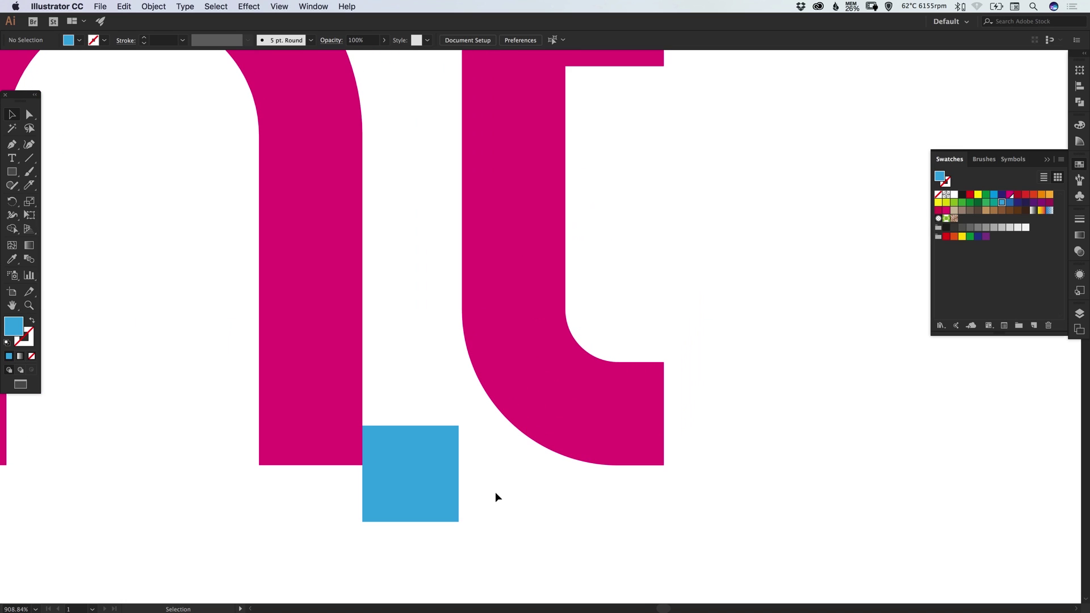
pyautogui.moveTo(495, 503); pyautogui.dragTo(688, 55)
pyautogui.moveTo(565, 394); pyautogui.dragTo(619, 218)
pyautogui.press('z')
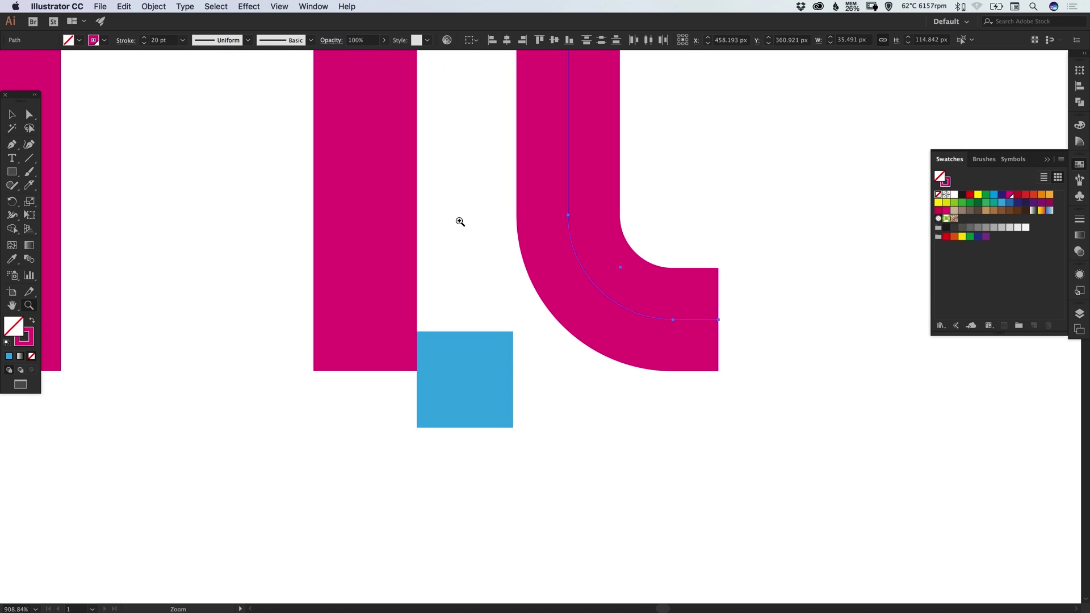
pyautogui.press('v')
pyautogui.click(471, 337)
pyautogui.moveTo(467, 331); pyautogui.dragTo(465, 123)
pyautogui.scroll(5, 627, 234)
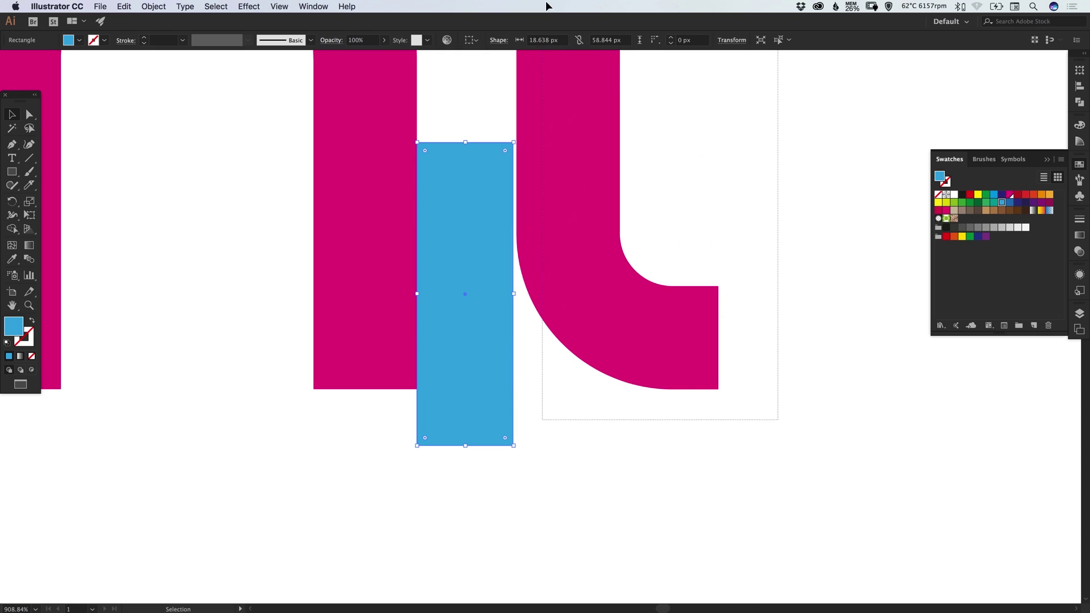
pyautogui.scroll(2, 586, 66)
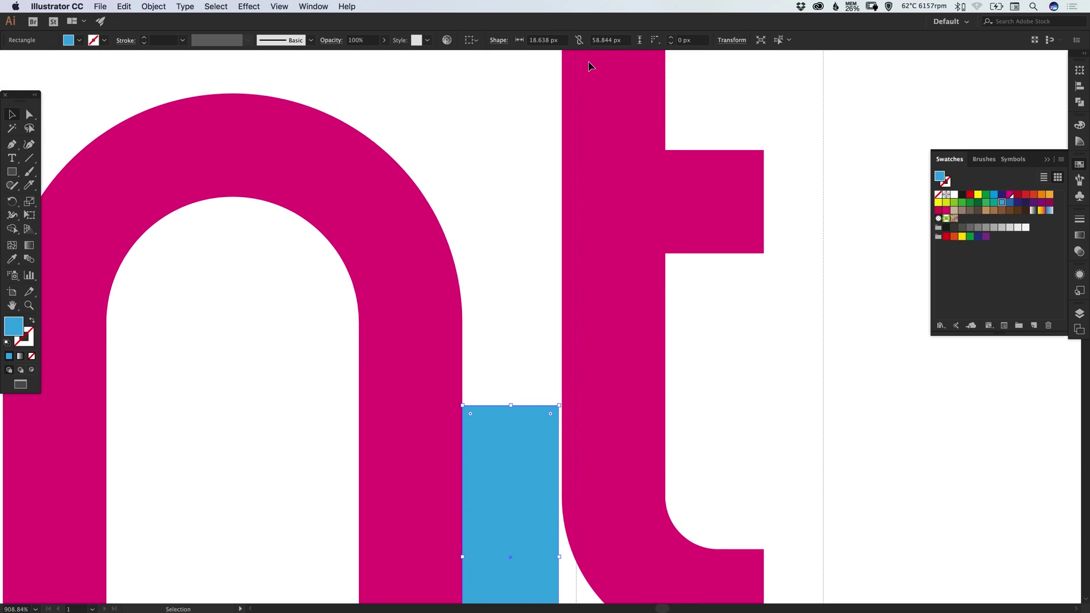
# Move the whole t left until its stem meets the right edge of the tall blue spacer.
pyautogui.click(602, 327)
pyautogui.press('z')
pyautogui.moveTo(513, 344); pyautogui.dragTo(670, 487)
pyautogui.press('v')
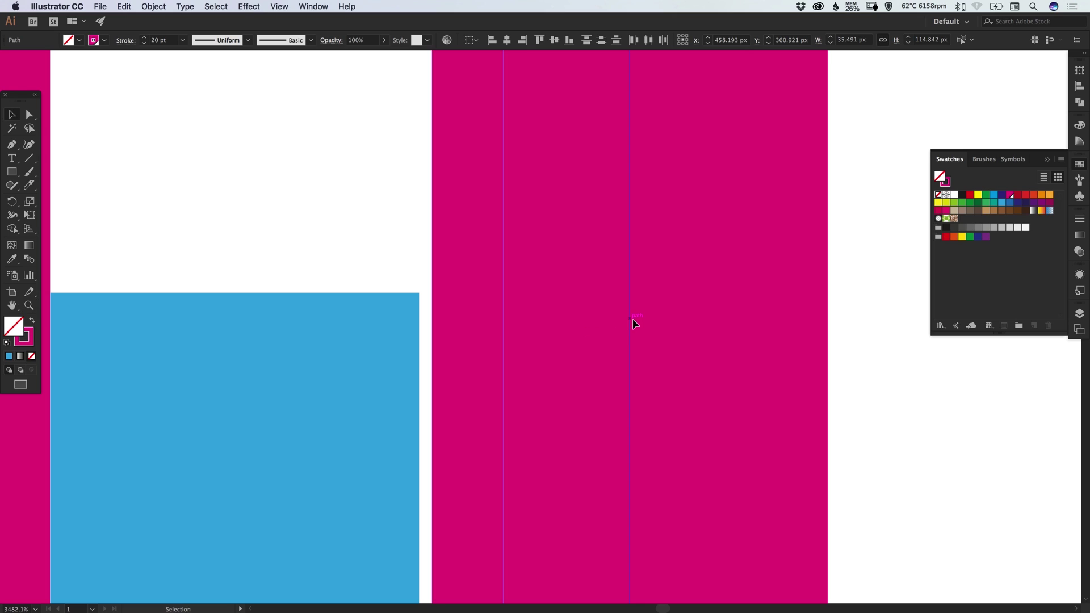
pyautogui.moveTo(628, 319); pyautogui.dragTo(620, 322)
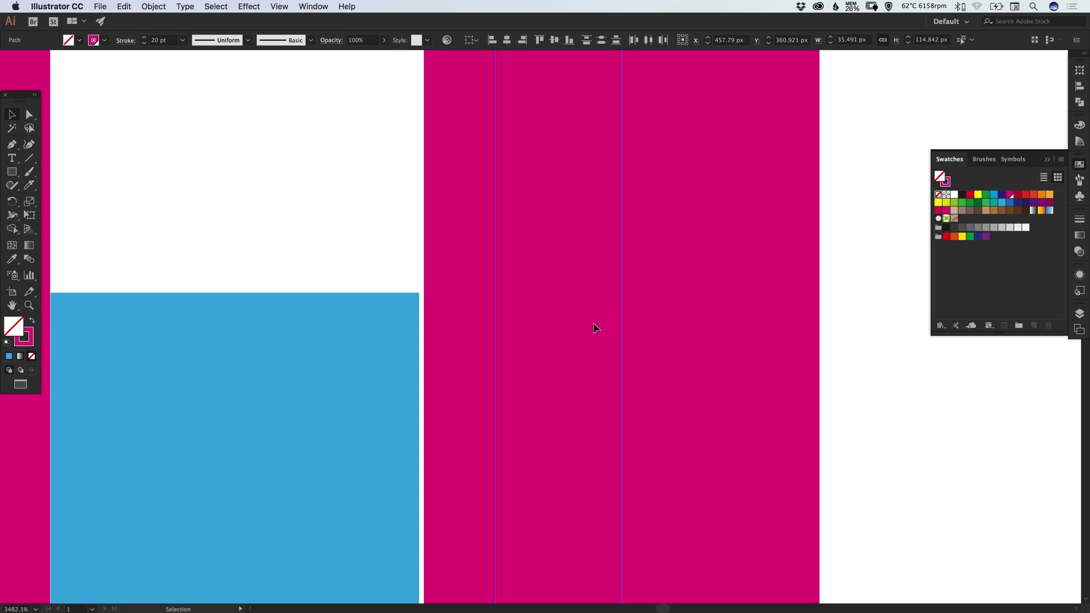
pyautogui.press('z')
pyautogui.moveTo(280, 219); pyautogui.dragTo(758, 449)
pyautogui.press('v')
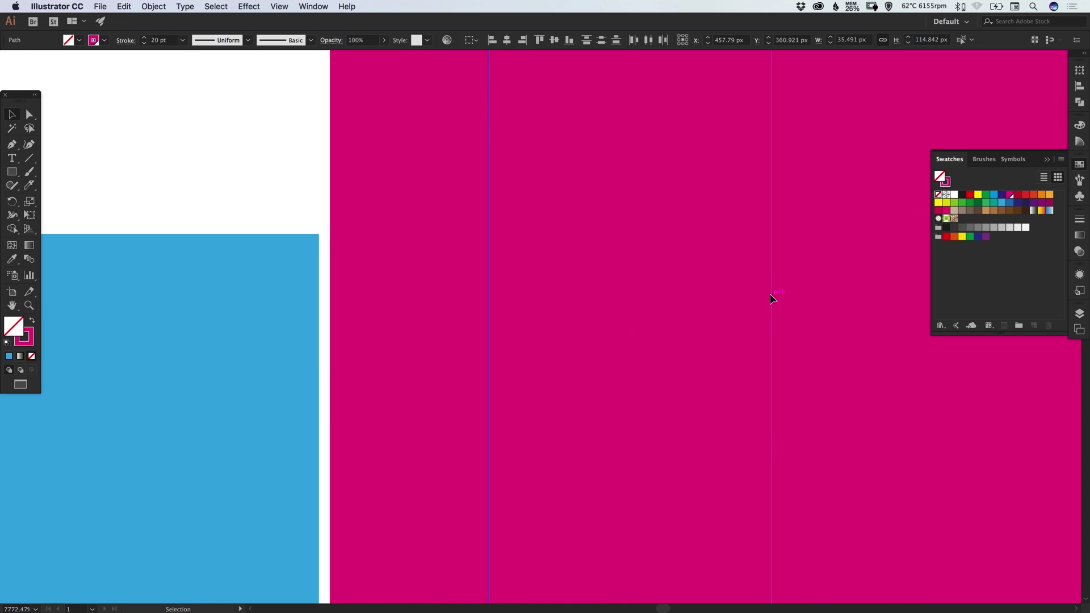
pyautogui.moveTo(772, 298); pyautogui.dragTo(761, 295)
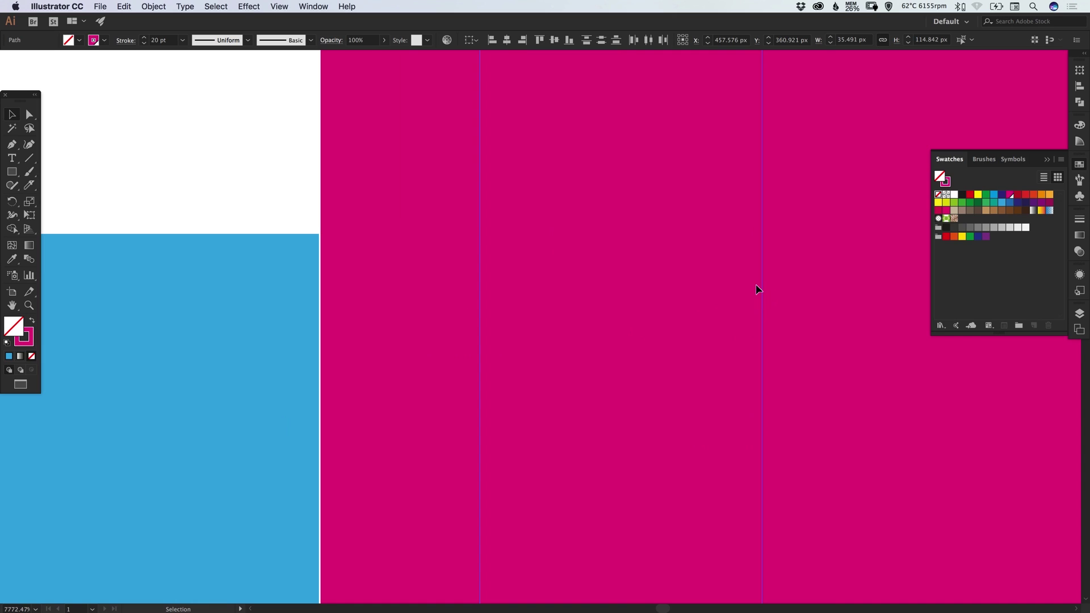
pyautogui.press('super+minus')
pyautogui.press('super+minus')
pyautogui.press('super+minus')
pyautogui.press('super+minus')
pyautogui.press('super+minus')
pyautogui.press('super+minus')
pyautogui.press('super+minus')
pyautogui.press('super+minus')
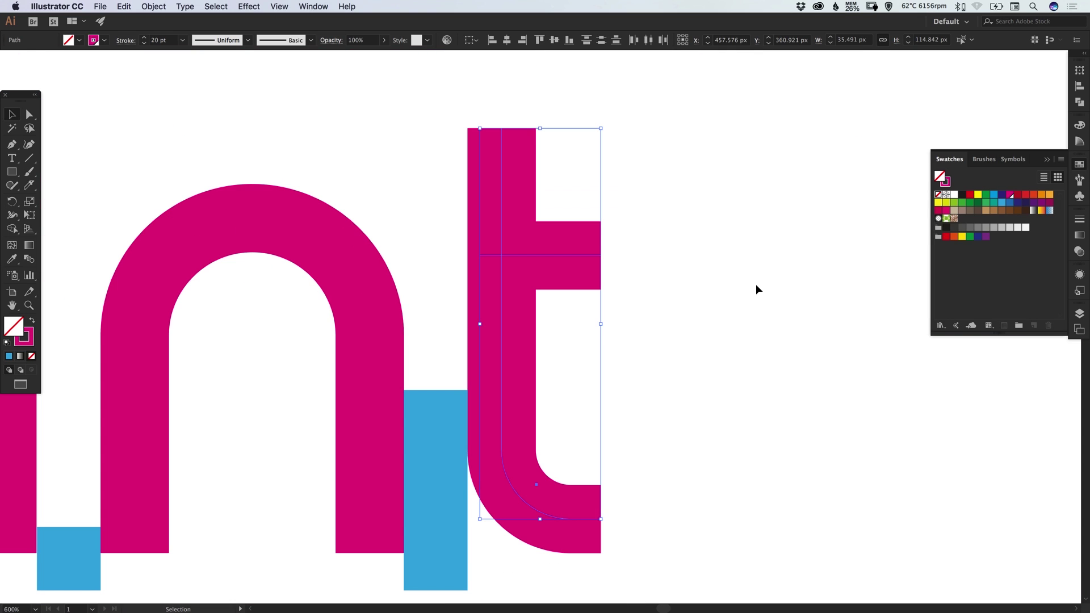
pyautogui.press('super+minus')
pyautogui.press('super+minus')
# Delete the three blue spacers between the letters and collapse the swatches.
pyautogui.hscroll(-5, 572, 368)
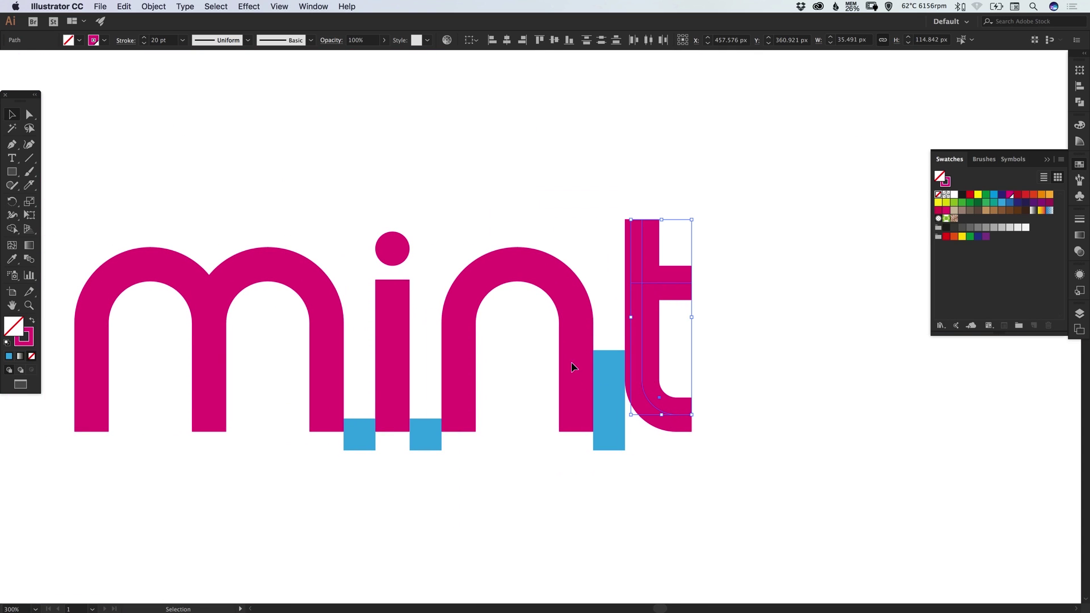
pyautogui.hscroll(-3, 577, 426)
pyautogui.scroll(-2, 577, 426)
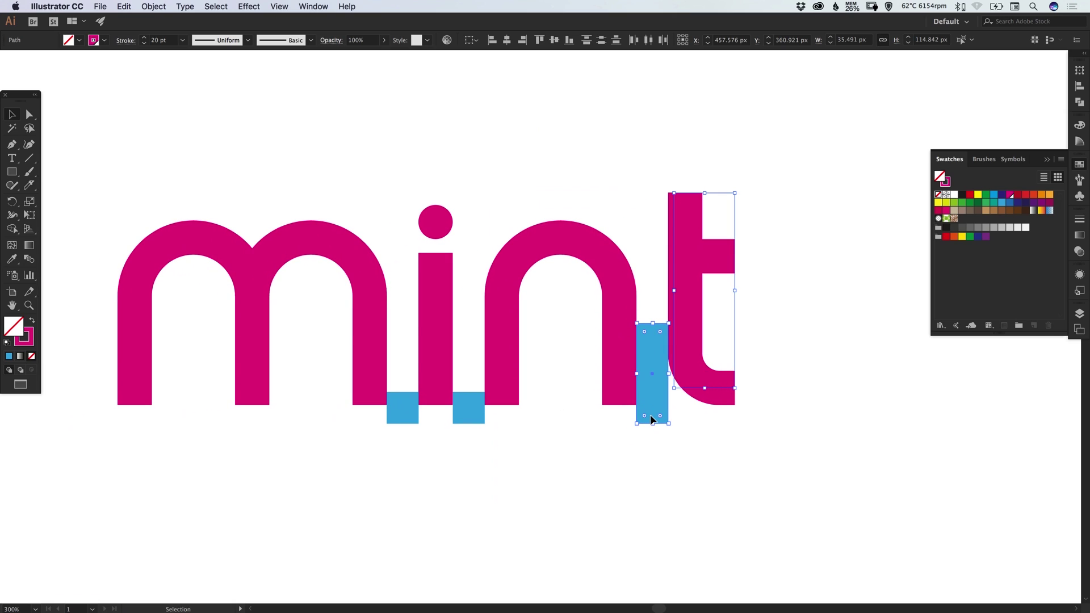
pyautogui.press('super+x')
pyautogui.click(407, 419)
pyautogui.press('super+x')
pyautogui.doubleClick(467, 420)
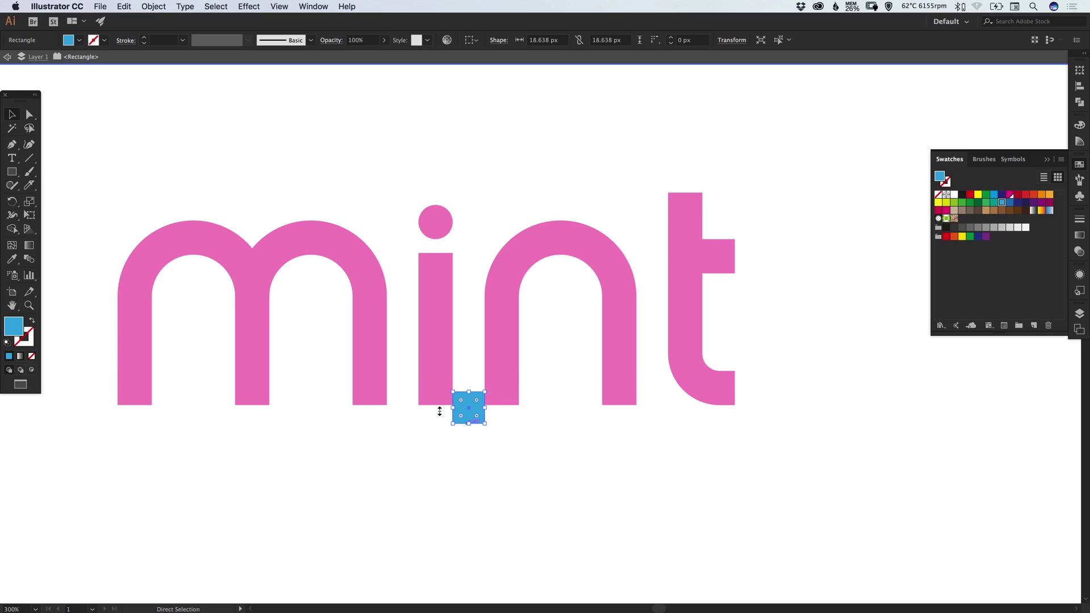
pyautogui.press('Escape')
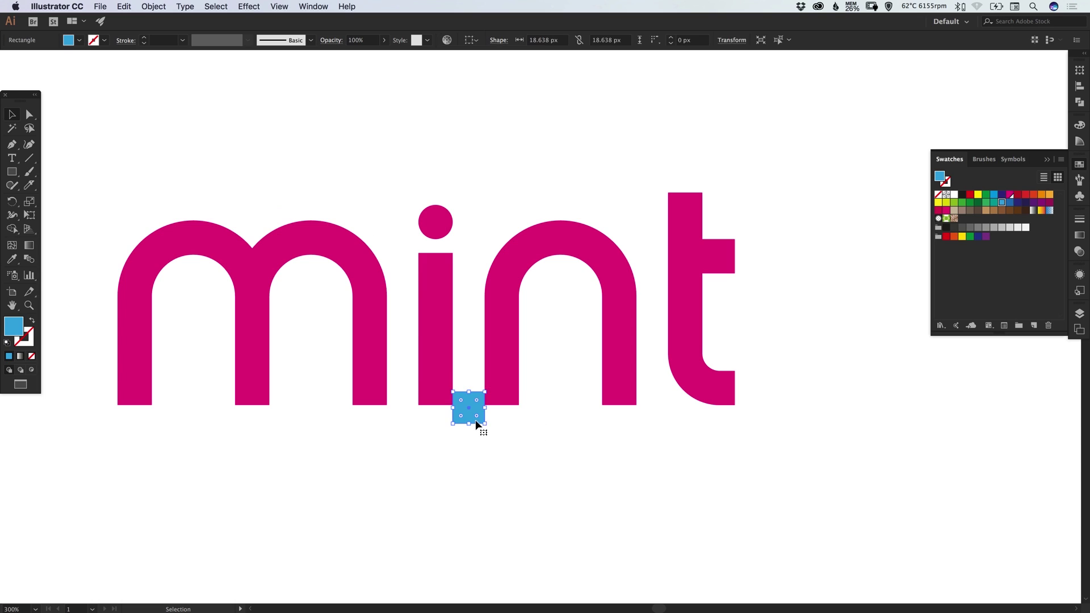
pyautogui.press('Delete')
pyautogui.moveTo(426, 435); pyautogui.dragTo(464, 446)
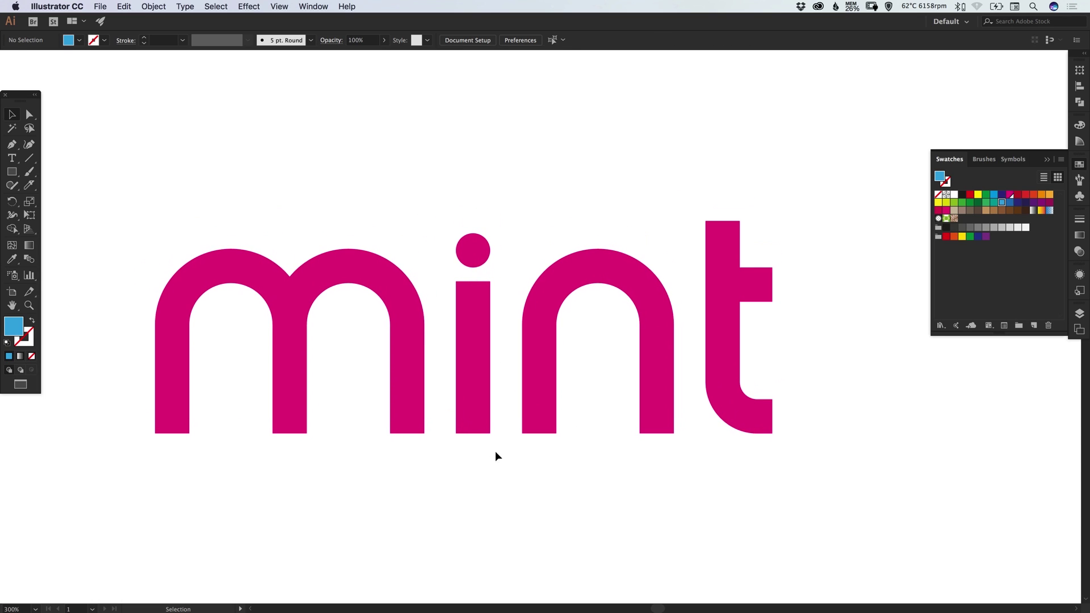
pyautogui.click(1079, 166)
pyautogui.moveTo(530, 243); pyautogui.dragTo(572, 241)
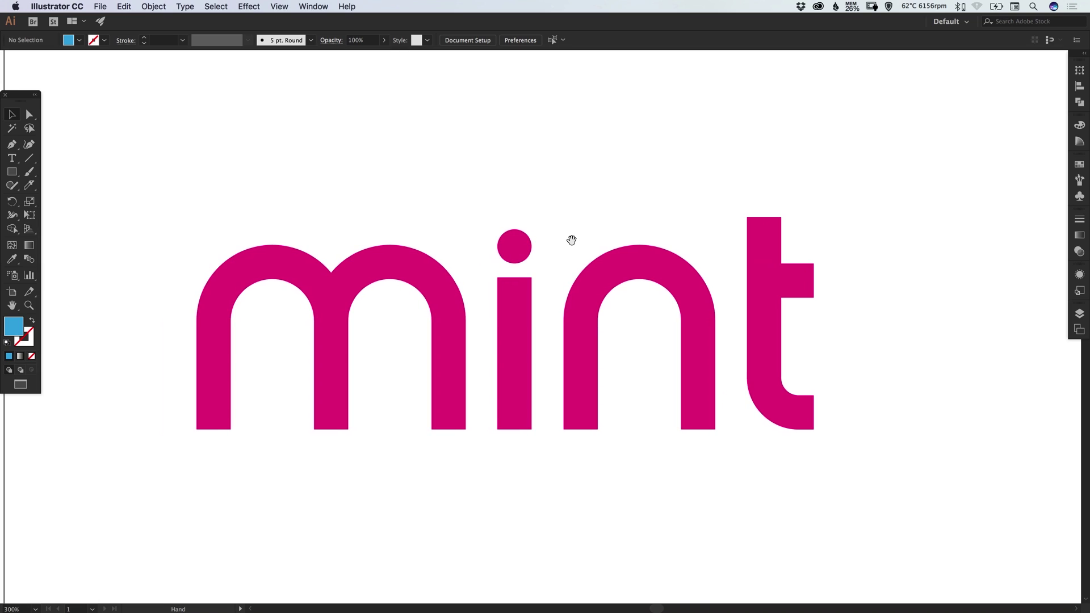
# Shorten the i's stem by lowering its top anchor point to Y 373 px.
pyautogui.press('a')
pyautogui.moveTo(514, 278); pyautogui.dragTo(515, 335)
pyautogui.press('v')
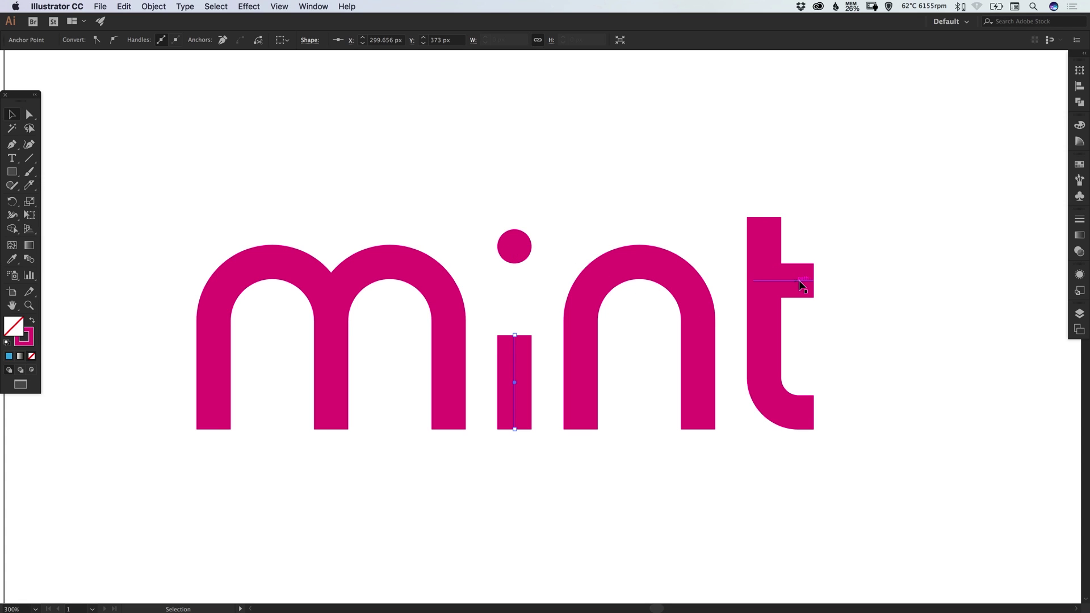
# In outline view, select the i's dot and the t's crossbar and align them with Vertical Align Bottom.
pyautogui.click(515, 250)
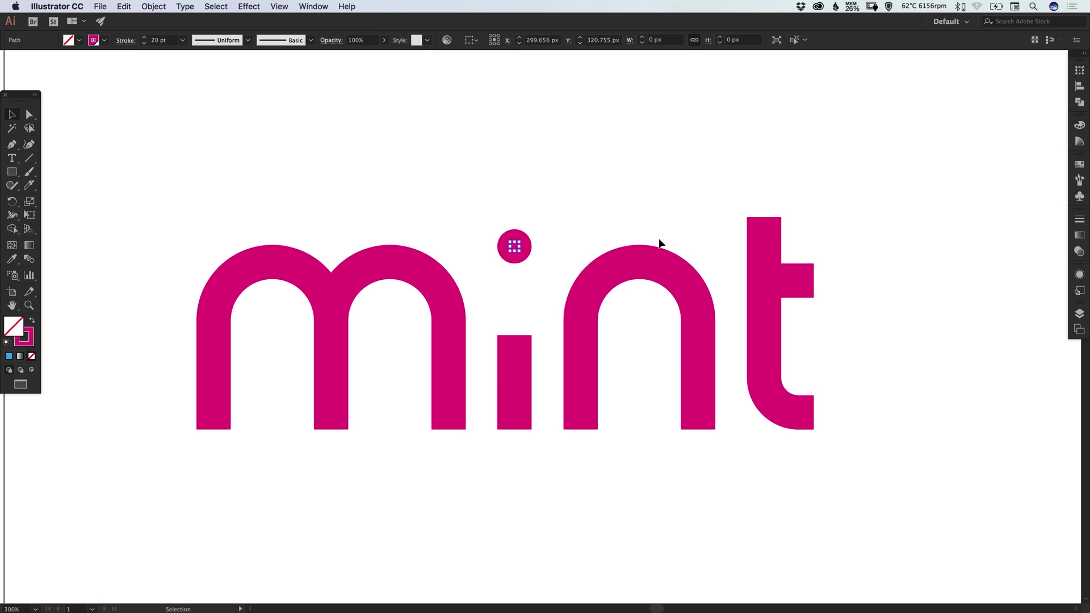
pyautogui.press('super+y')
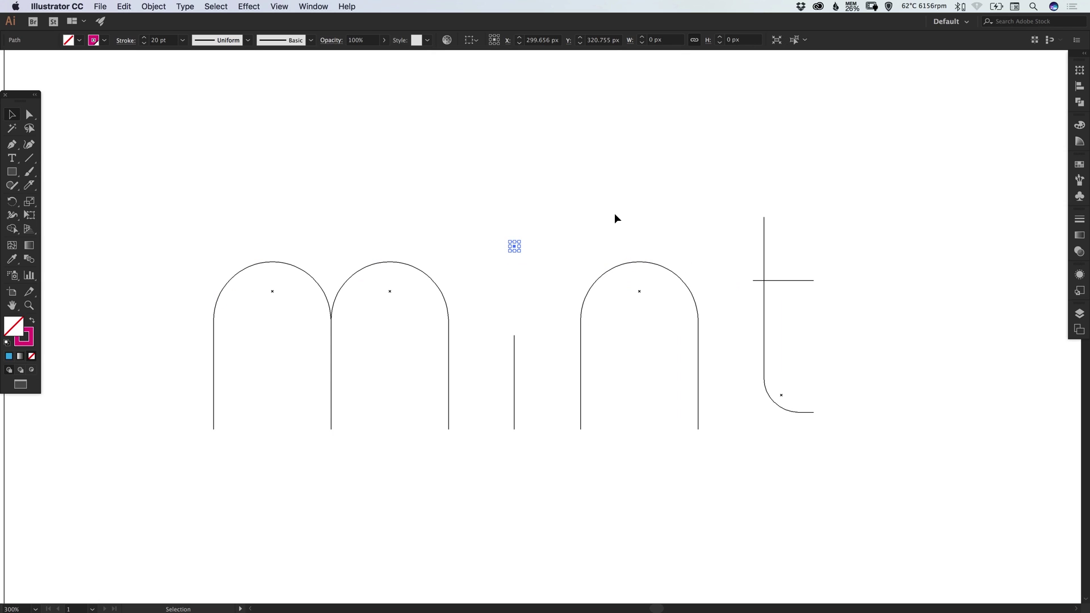
pyautogui.click(615, 214)
pyautogui.press('z')
pyautogui.moveTo(450, 195); pyautogui.dragTo(914, 468)
pyautogui.press('v')
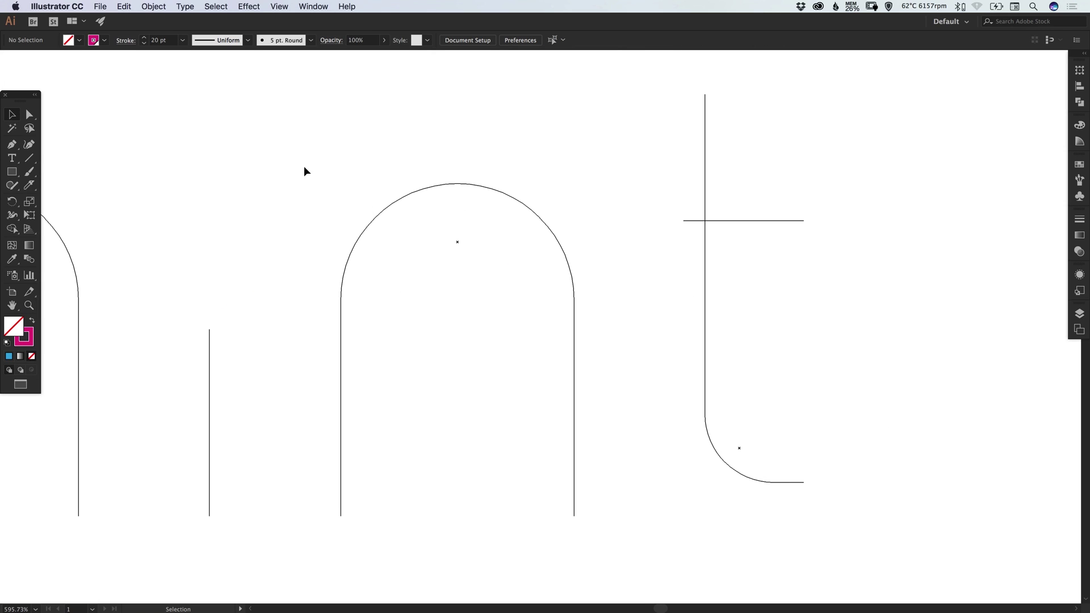
pyautogui.moveTo(177, 137); pyautogui.dragTo(289, 238)
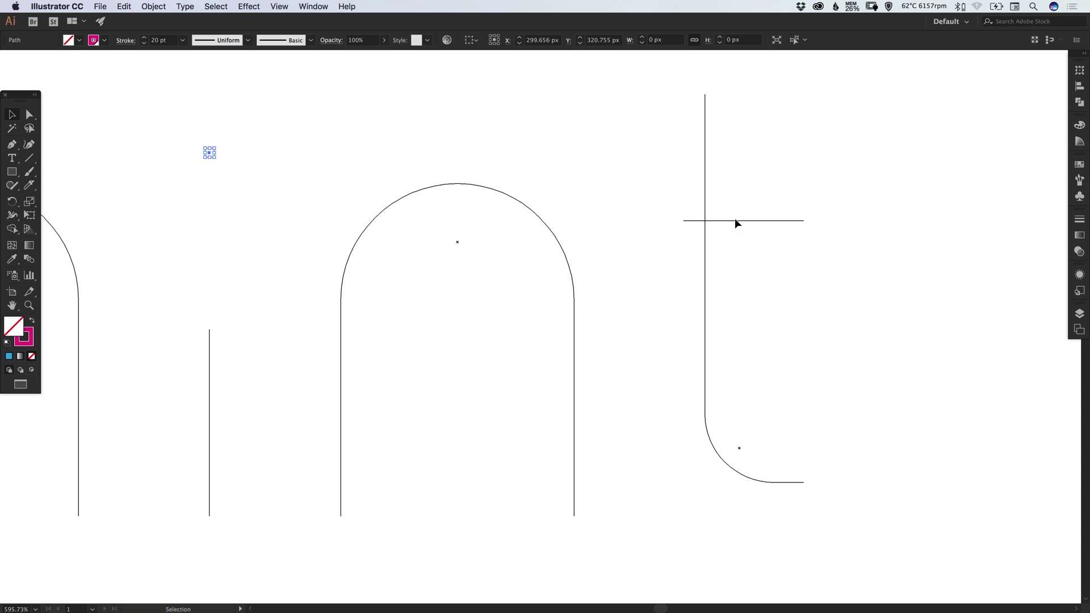
pyautogui.keyDown('shift'); pyautogui.click(773, 221); pyautogui.keyUp('shift')
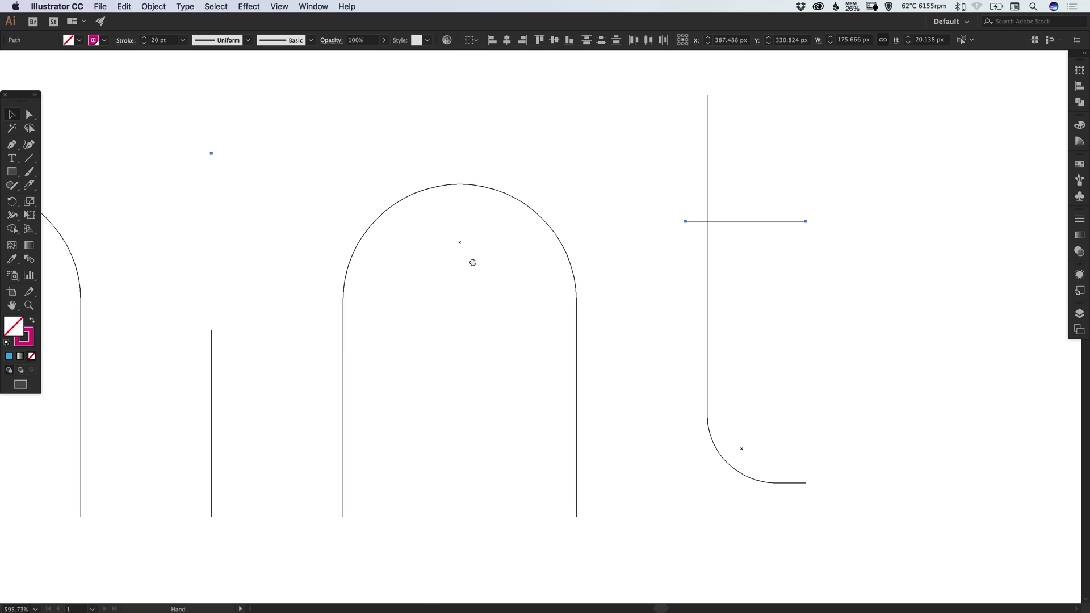
pyautogui.hscroll(-5, 472, 261)
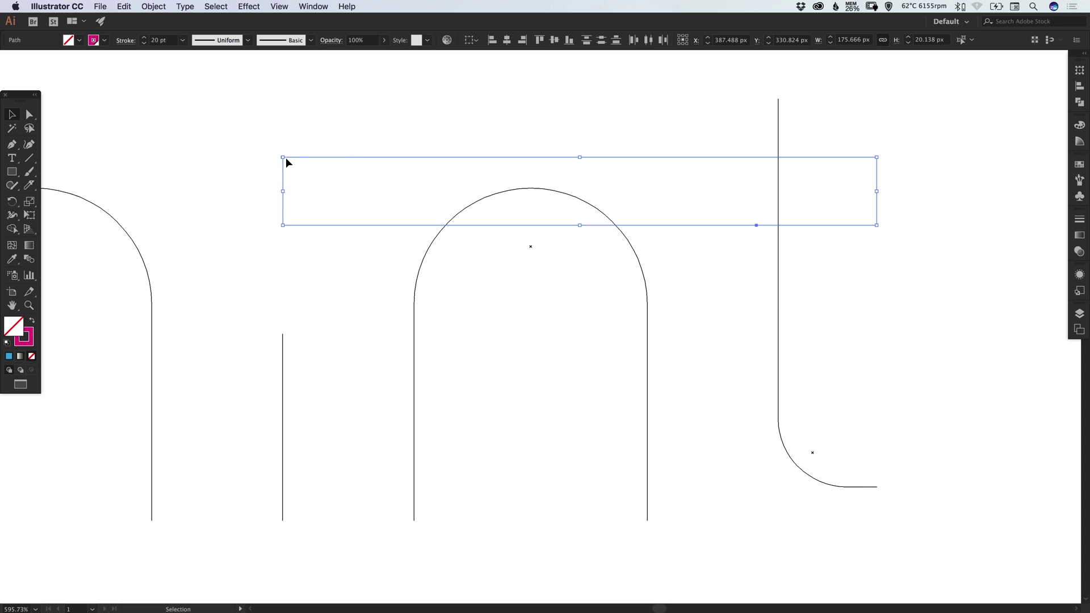
pyautogui.click(569, 42)
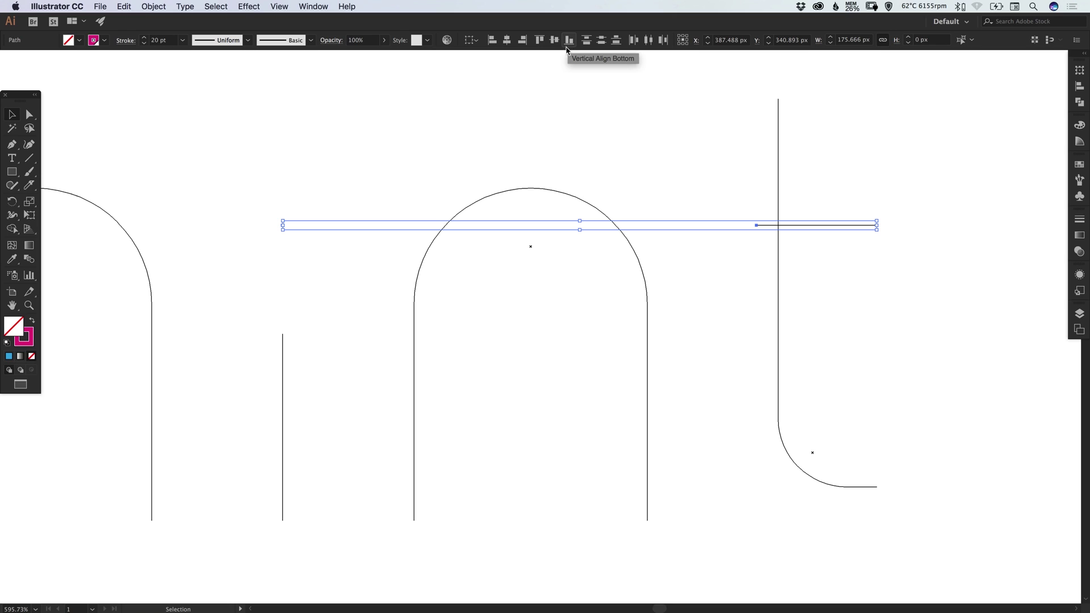
# Return to the filled preview and compare the dot's height by undoing and redoing the alignment, keeping the aligned version.
pyautogui.hotkey('ctrl', 'y')
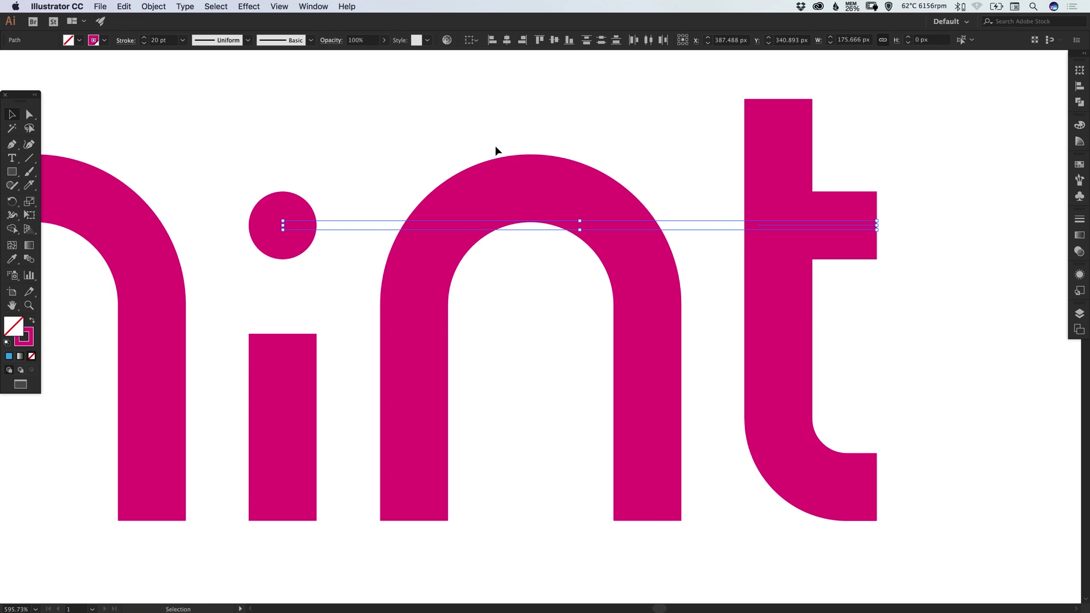
pyautogui.hotkey('ctrl', 'z')
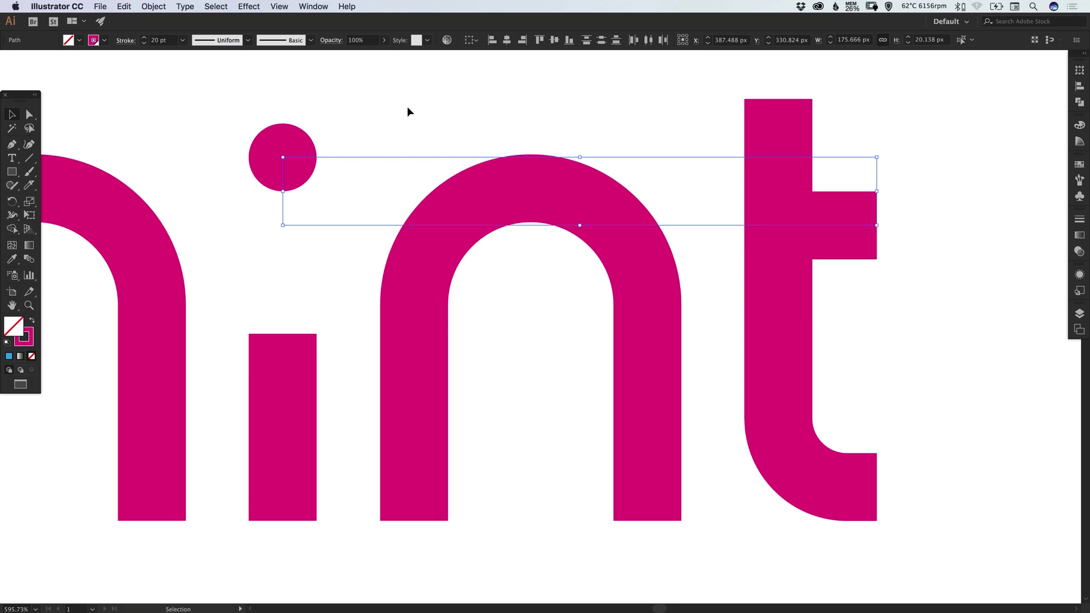
pyautogui.hotkey('ctrl', 'shift', 'z')
pyautogui.click(370, 208)
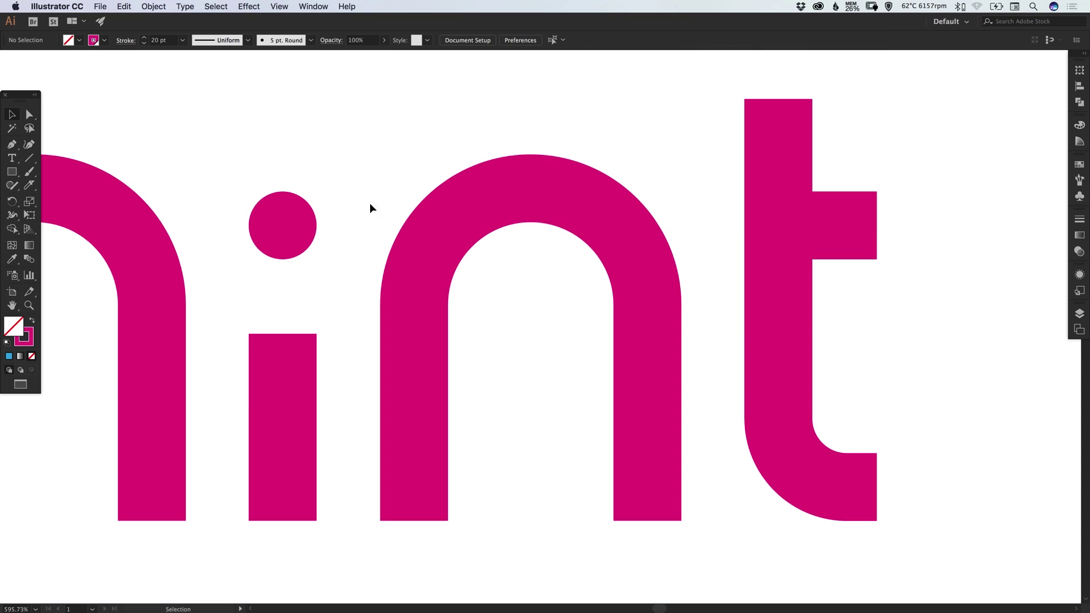
# Extend the top of the i's stem slightly upward to narrow the gap below its dot.
pyautogui.hscroll(-5, 370, 208)
pyautogui.click(29, 115)
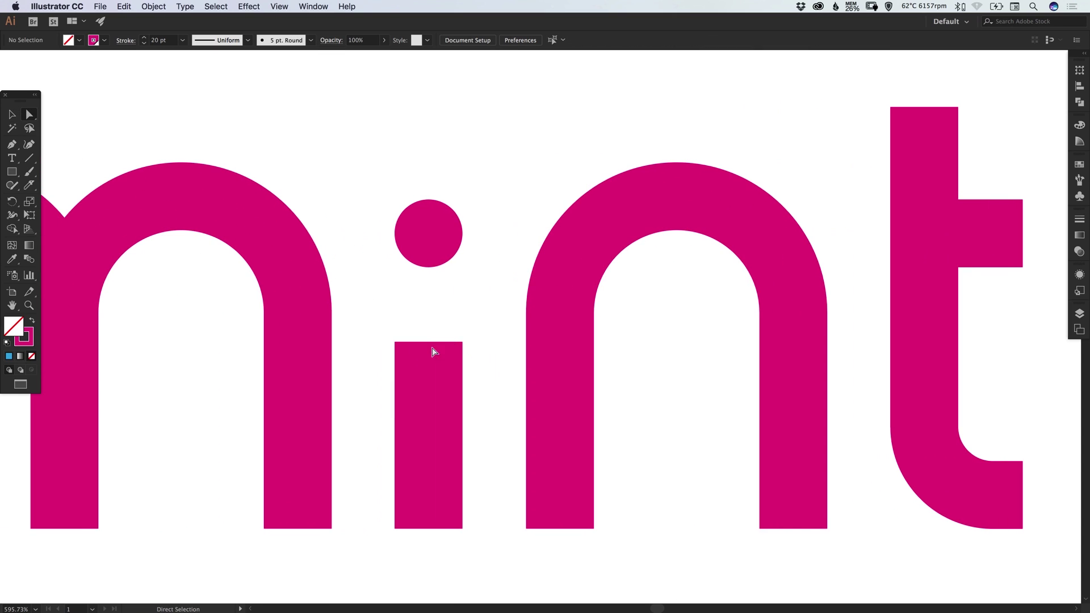
pyautogui.moveTo(430, 342); pyautogui.dragTo(429, 316)
pyautogui.click(454, 309)
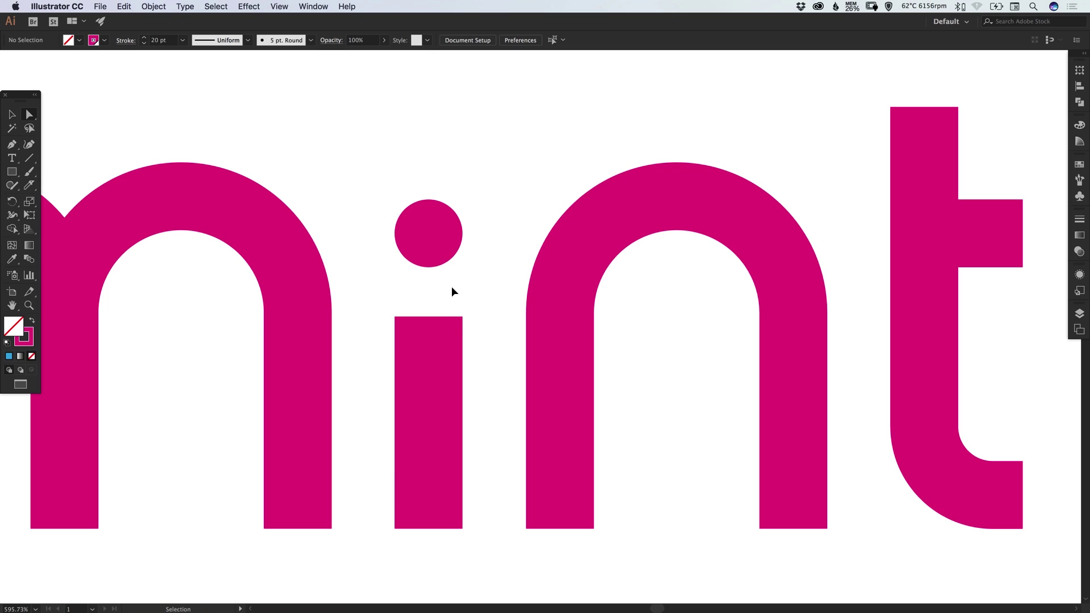
pyautogui.press('super+minus')
pyautogui.press('super+minus')
pyautogui.press('super+minus')
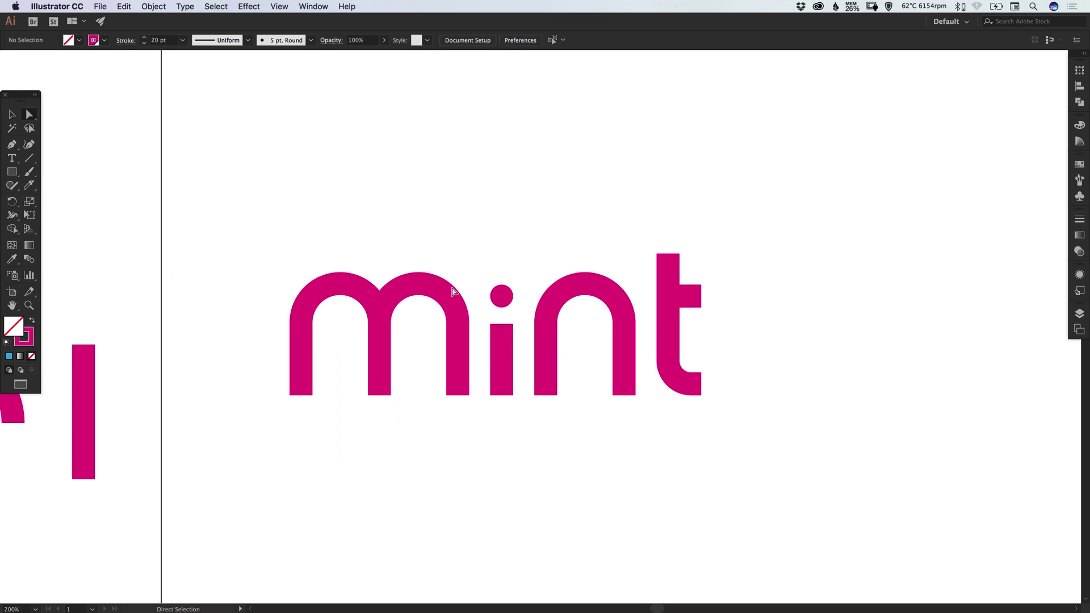
pyautogui.press('v')
pyautogui.moveTo(566, 228); pyautogui.dragTo(580, 239)
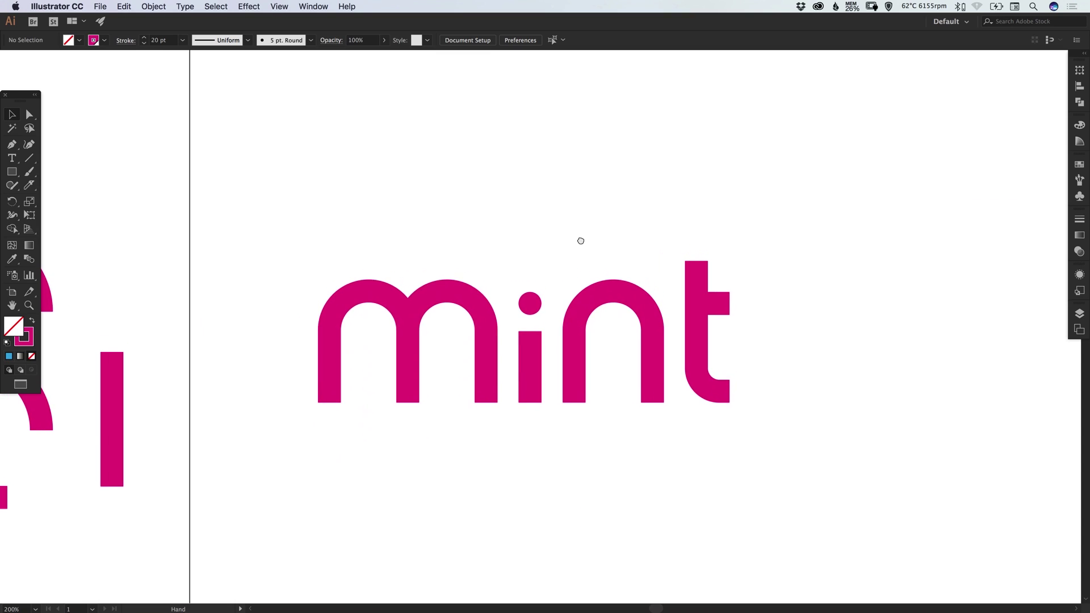
# Raise the i's dot by a net 8 px to Y 332.892 px.
pyautogui.click(531, 305)
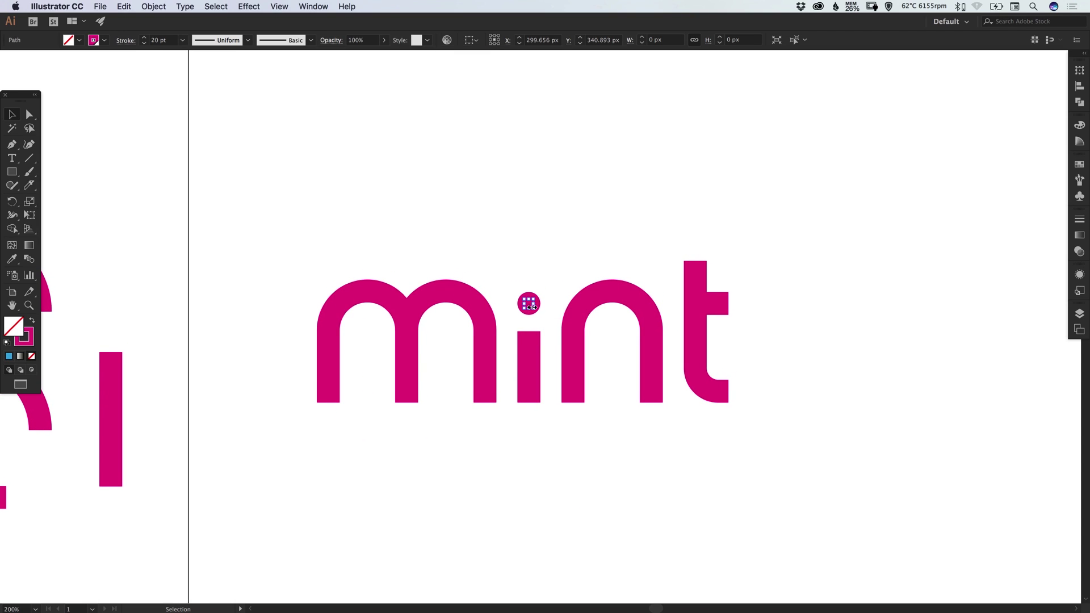
pyautogui.moveTo(447, 253); pyautogui.dragTo(798, 504)
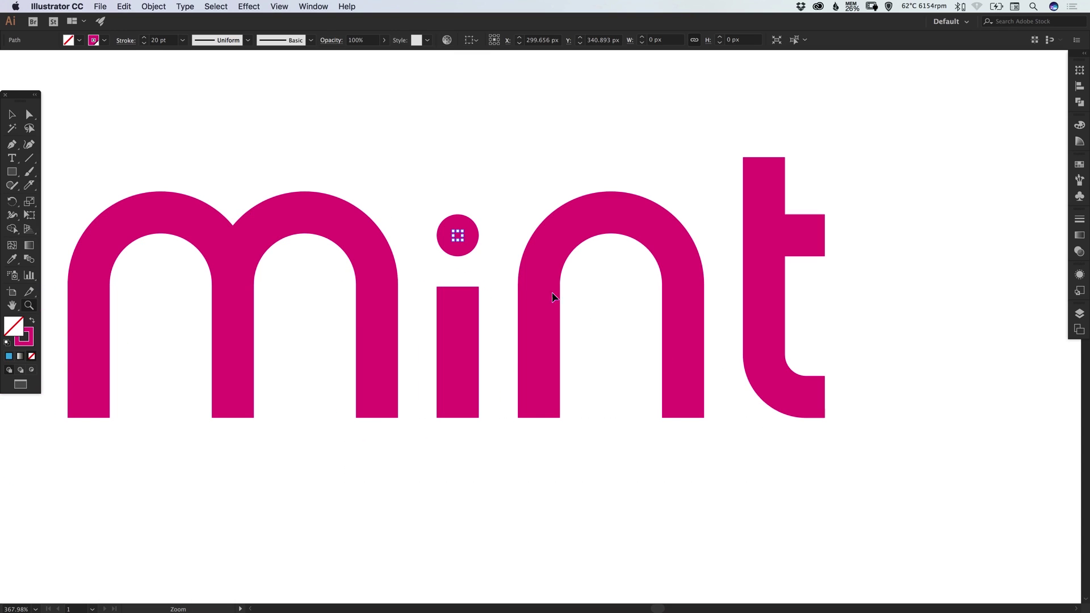
pyautogui.press('v')
pyautogui.hotkey('shift', 'Up')
pyautogui.press('Down')
pyautogui.press('Down')
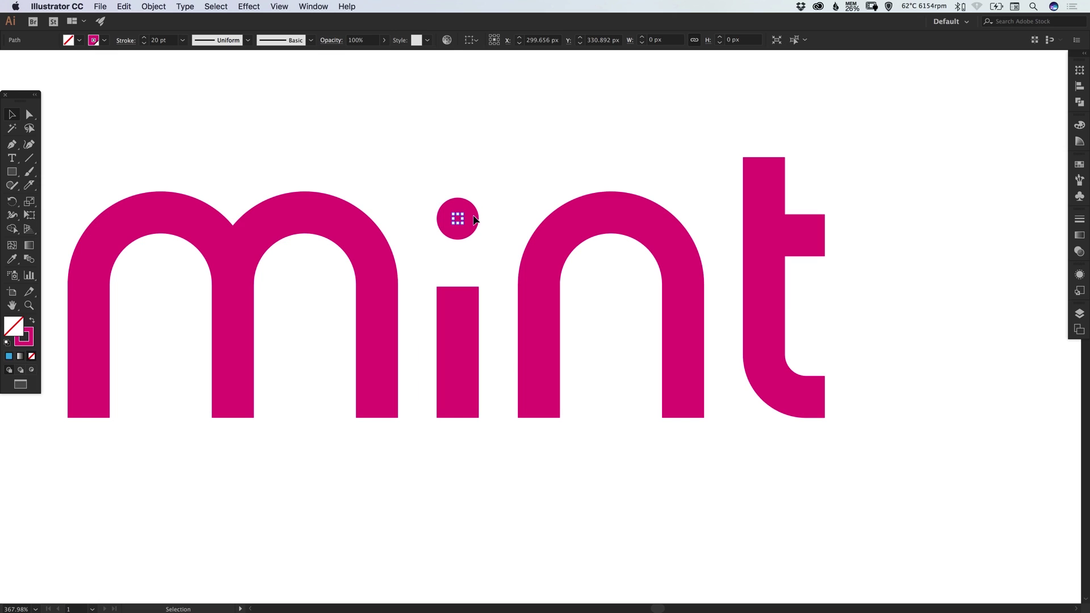
pyautogui.click(506, 240)
# Extend the i's stem upward until its top anchor point sits at Y 356.179 px.
pyautogui.press('a')
pyautogui.moveTo(459, 287); pyautogui.dragTo(459, 268)
pyautogui.press('v')
pyautogui.press('super+minus')
pyautogui.press('super+minus')
pyautogui.press('super+minus')
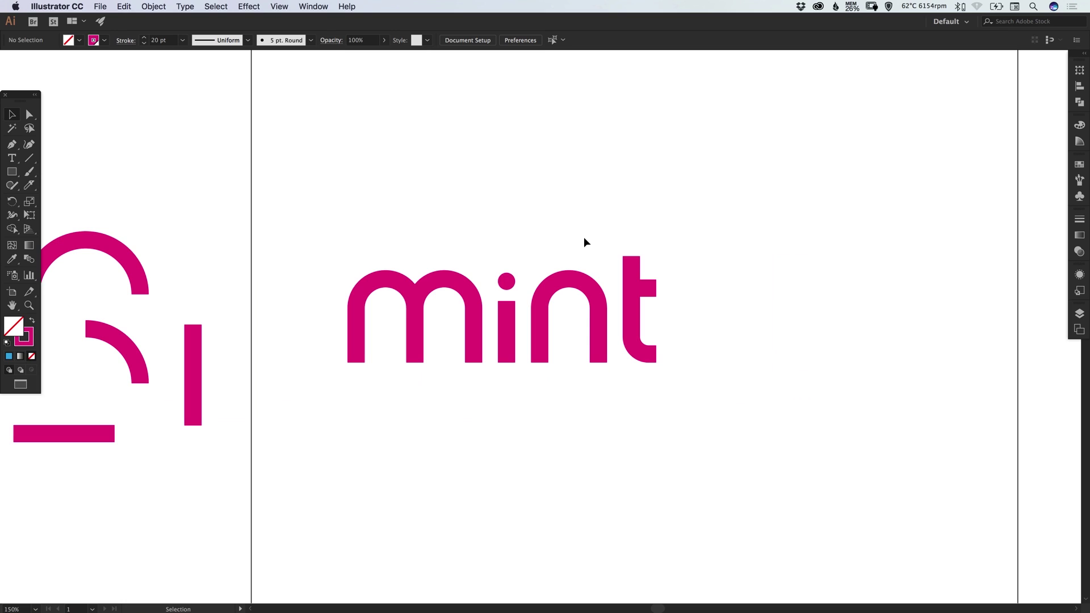
# Lower the top anchor point of the i's stem to Y 360.18 px.
pyautogui.press('a')
pyautogui.click(506, 305)
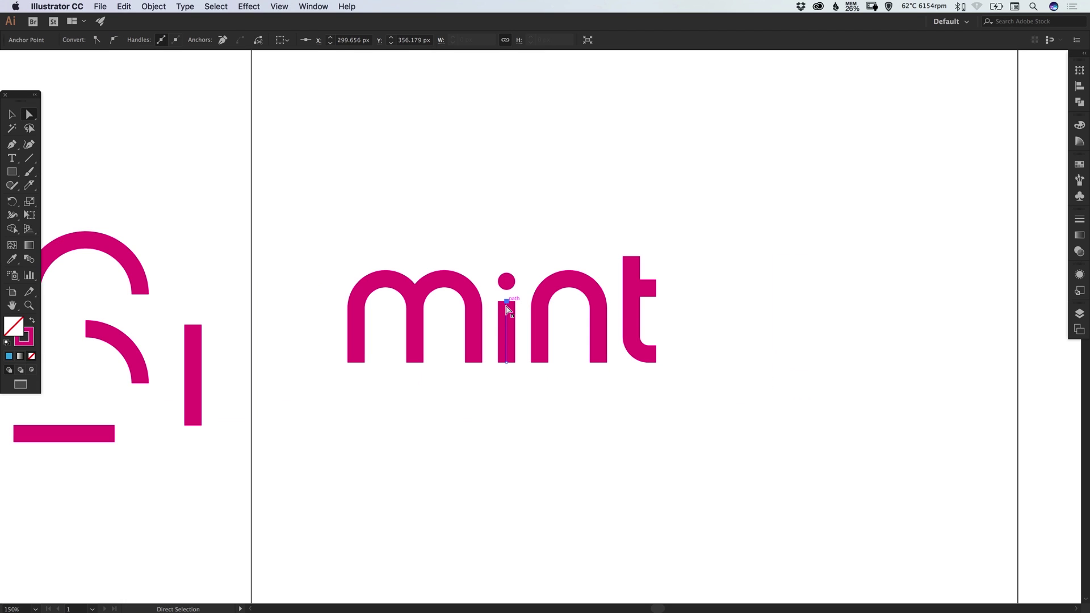
pyautogui.press('super+shift+a')
pyautogui.press('v')
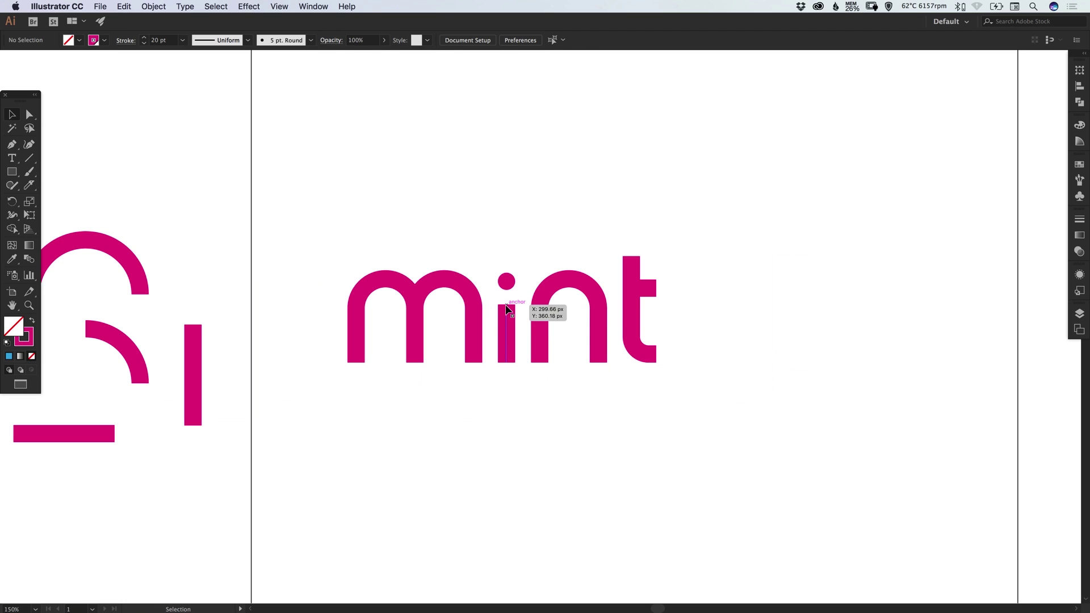
pyautogui.press('space')
pyautogui.click(505, 281)
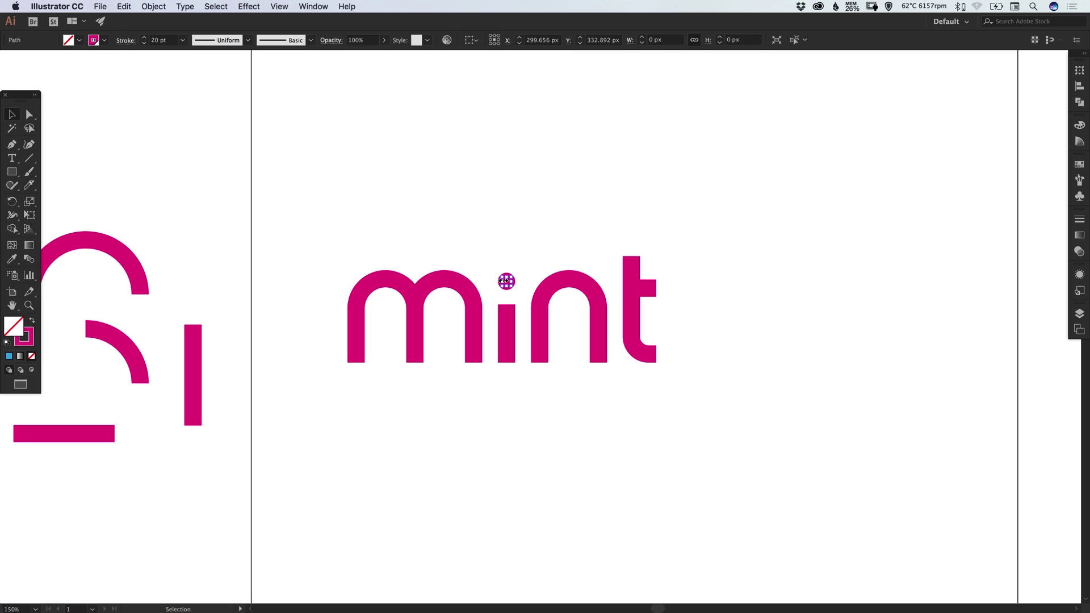
pyautogui.press('super+shift+a')
# Move the four source bars and arcs together farther left, leaving clear space beside the artboard.
pyautogui.press('space')
pyautogui.moveTo(605, 272); pyautogui.dragTo(502, 355)
pyautogui.moveTo(605, 309); pyautogui.dragTo(621, 298)
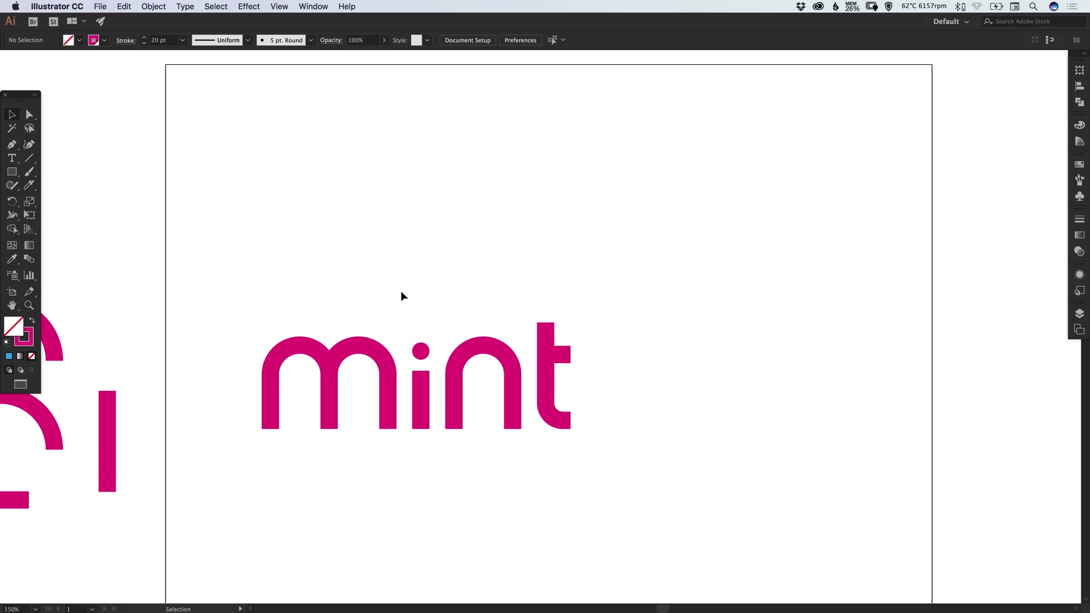
pyautogui.moveTo(278, 330); pyautogui.dragTo(564, 319)
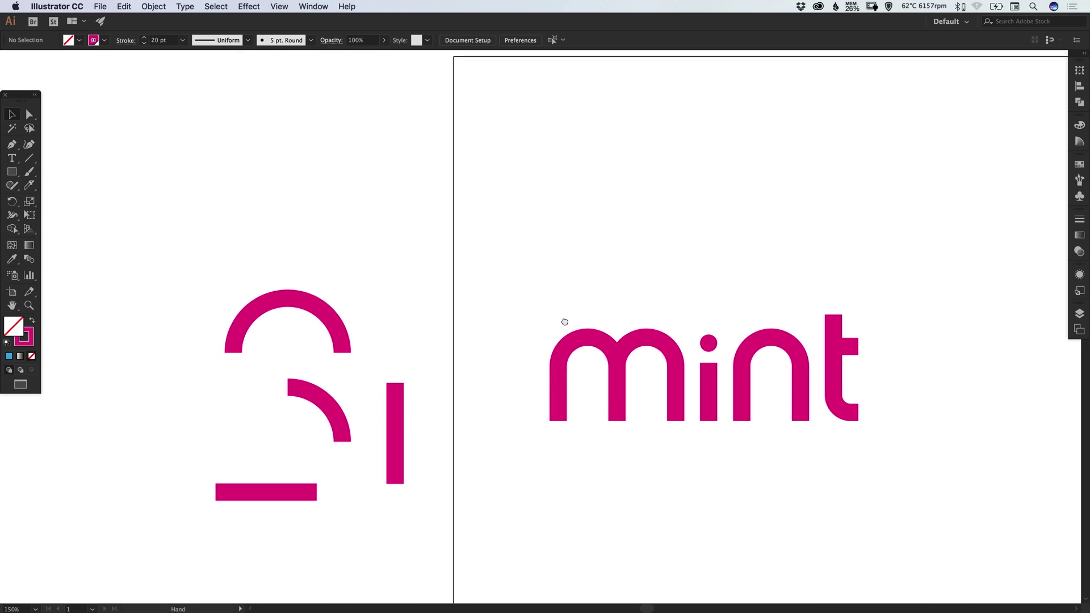
pyautogui.moveTo(199, 270); pyautogui.dragTo(418, 486)
pyautogui.press('space')
pyautogui.moveTo(450, 390); pyautogui.dragTo(790, 348)
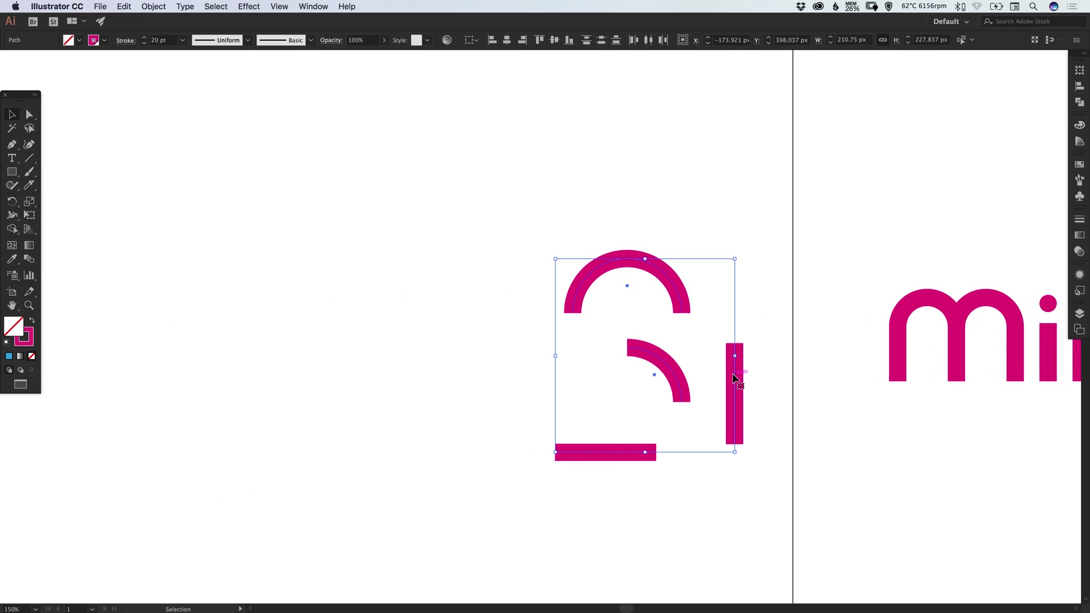
pyautogui.moveTo(737, 375); pyautogui.dragTo(209, 385)
# Duplicate the whole word "mint" horizontally into the empty space left of the artboard, with its centre at X -343.262 px.
pyautogui.press('space')
pyautogui.moveTo(775, 307); pyautogui.dragTo(267, 333)
pyautogui.moveTo(349, 438); pyautogui.dragTo(753, 251)
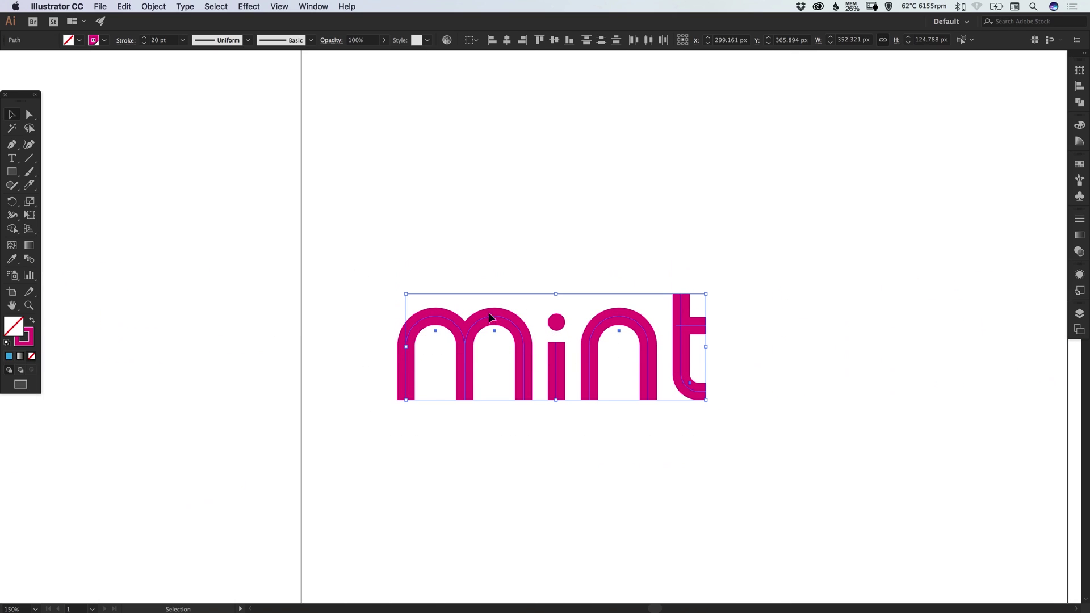
pyautogui.hscroll(-5, 624, 364)
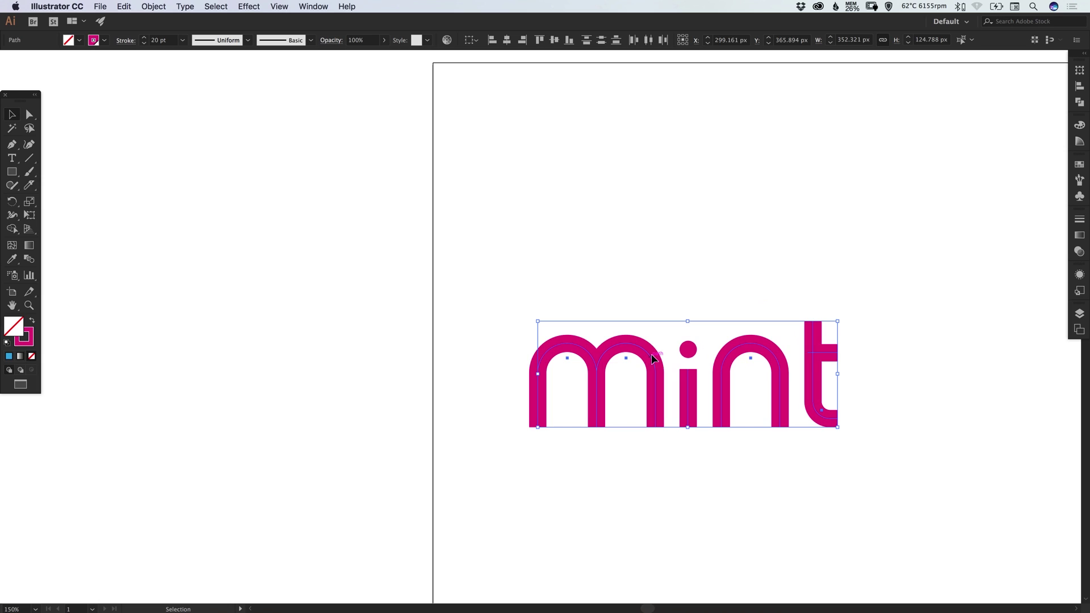
pyautogui.moveTo(652, 359); pyautogui.dragTo(178, 321)
pyautogui.hscroll(-5, 352, 319)
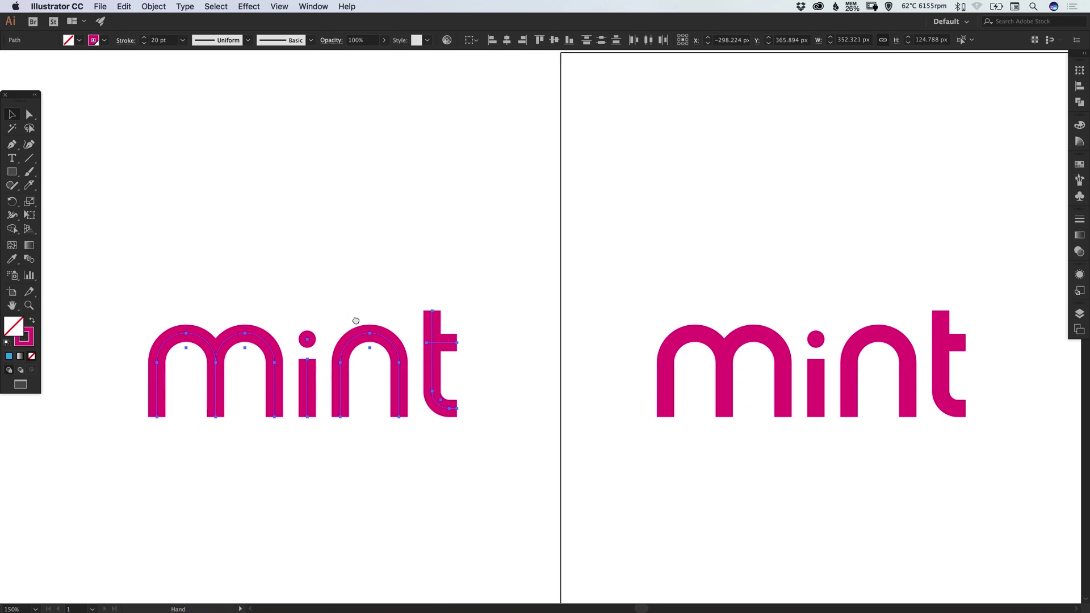
pyautogui.moveTo(381, 335); pyautogui.dragTo(343, 336)
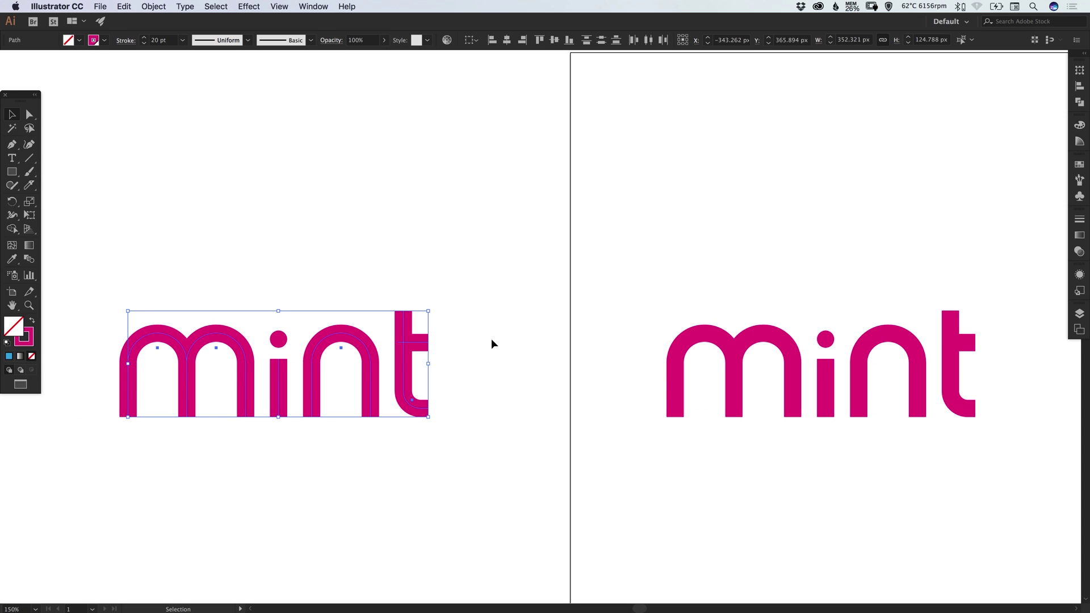
# Open the global CMYK Magenta swatch for editing with nothing selected, and turn on its live preview.
pyautogui.hscroll(10, 492, 344)
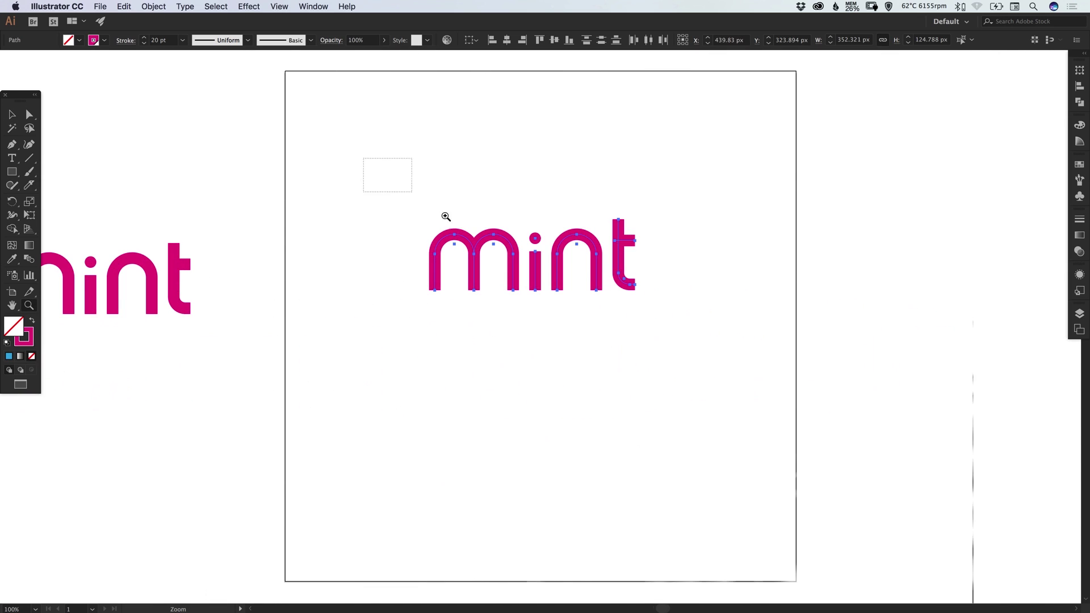
pyautogui.click(446, 217)
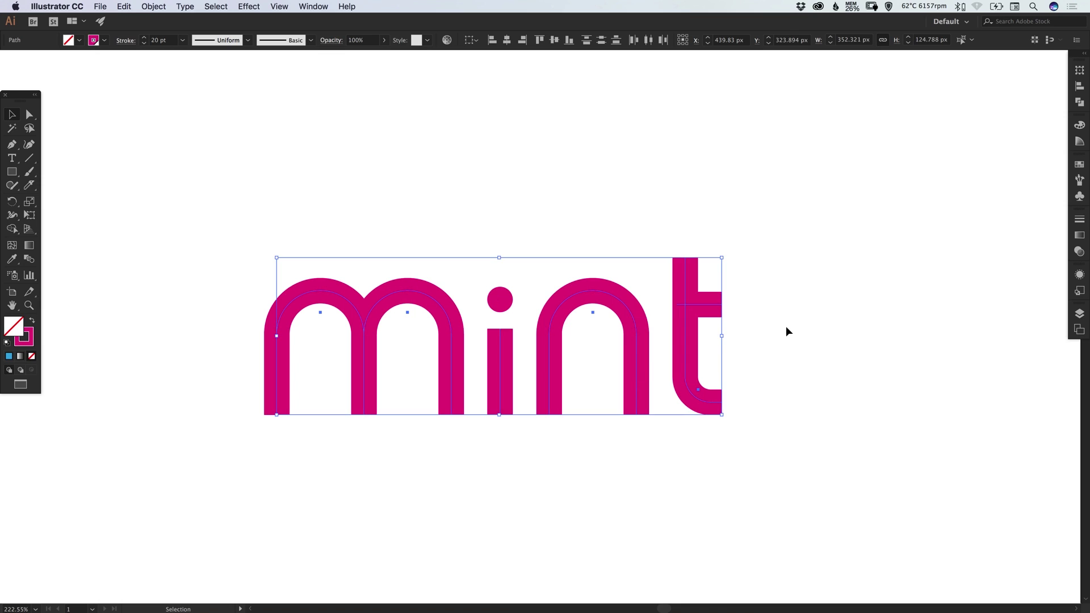
pyautogui.click(853, 208)
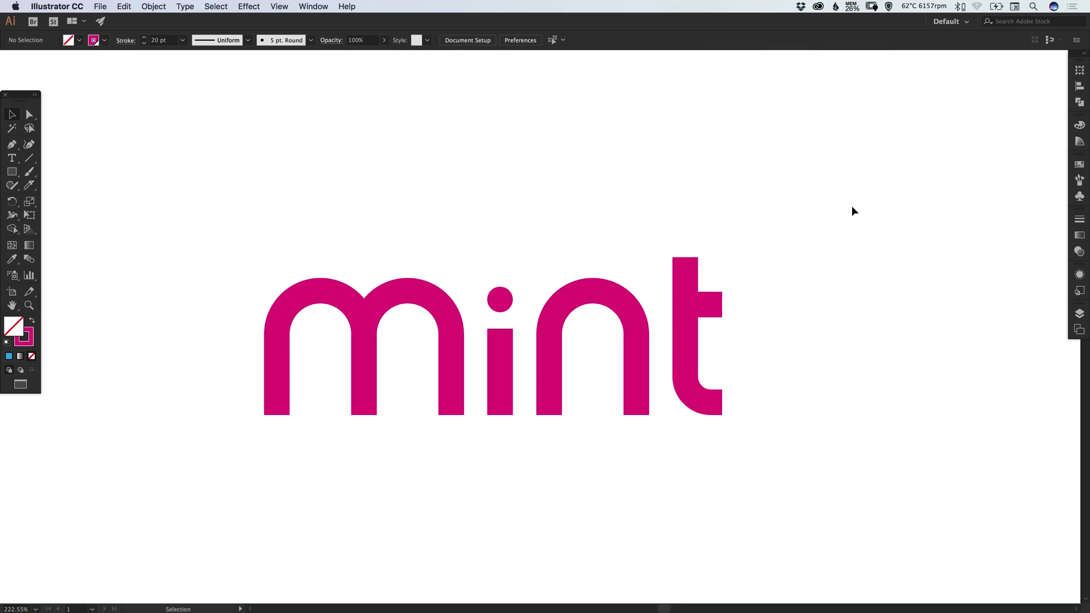
pyautogui.click(1080, 165)
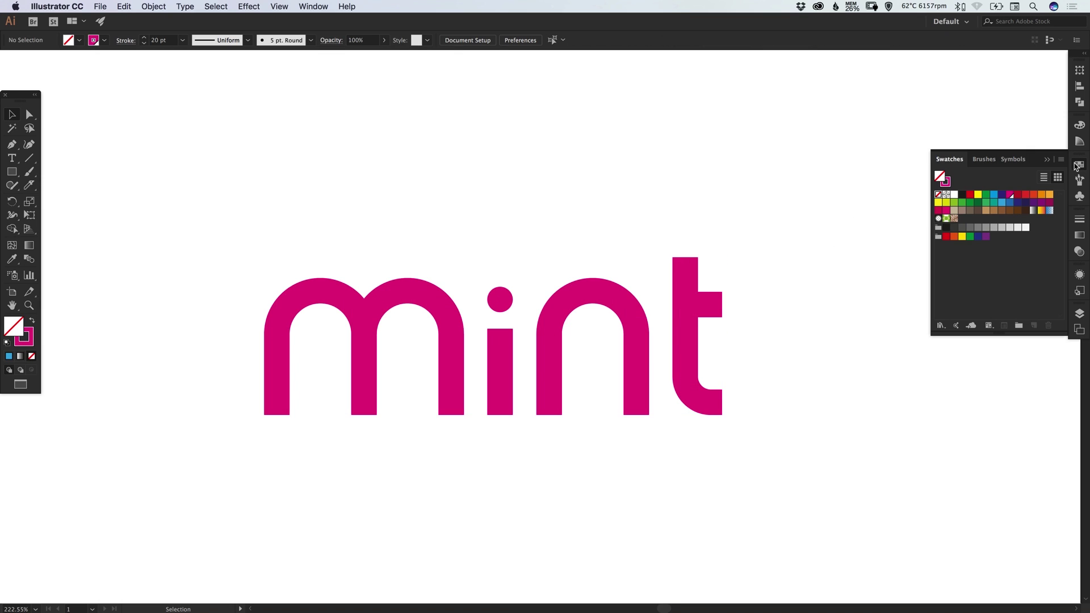
pyautogui.doubleClick(1009, 198)
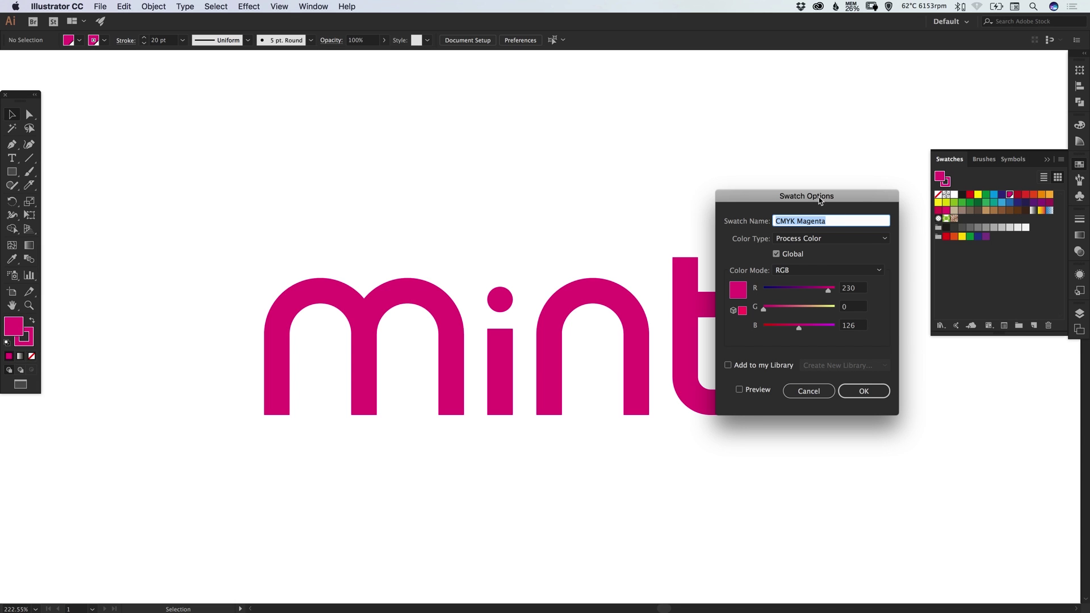
pyautogui.moveTo(819, 200); pyautogui.dragTo(853, 202)
pyautogui.click(846, 292)
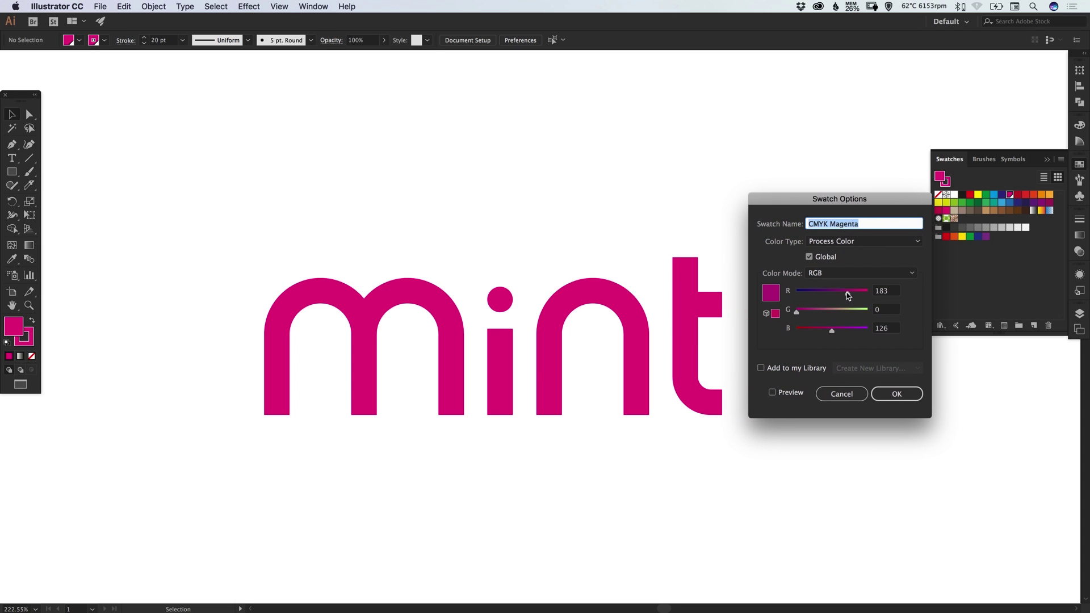
pyautogui.click(783, 393)
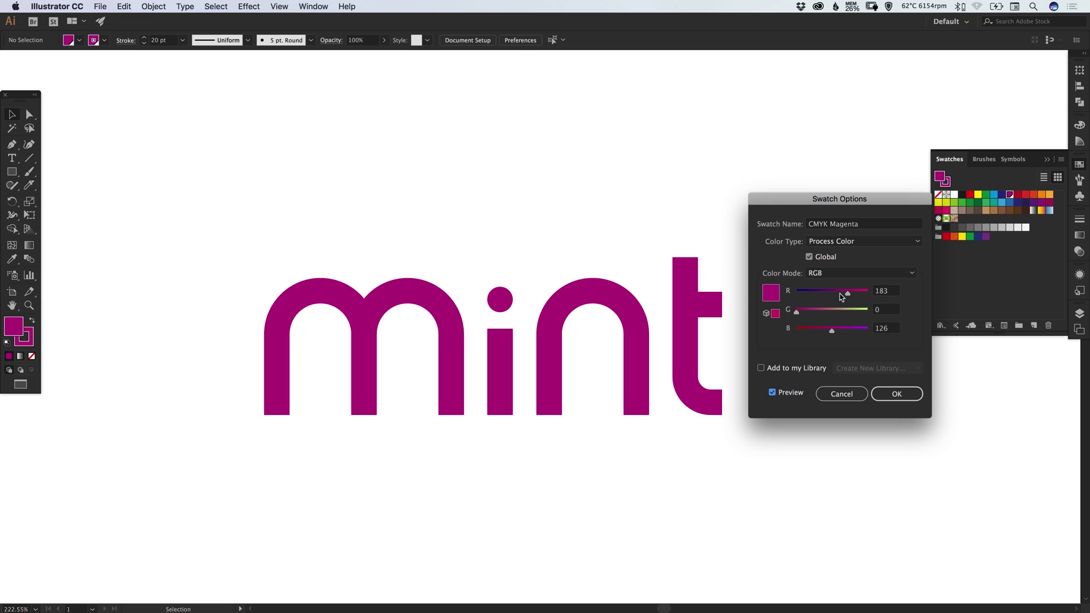
# Change the swatch to a mint green with R 84, G 217 and B slightly above 129, and apply it.
pyautogui.moveTo(840, 294); pyautogui.dragTo(822, 297)
pyautogui.click(841, 310)
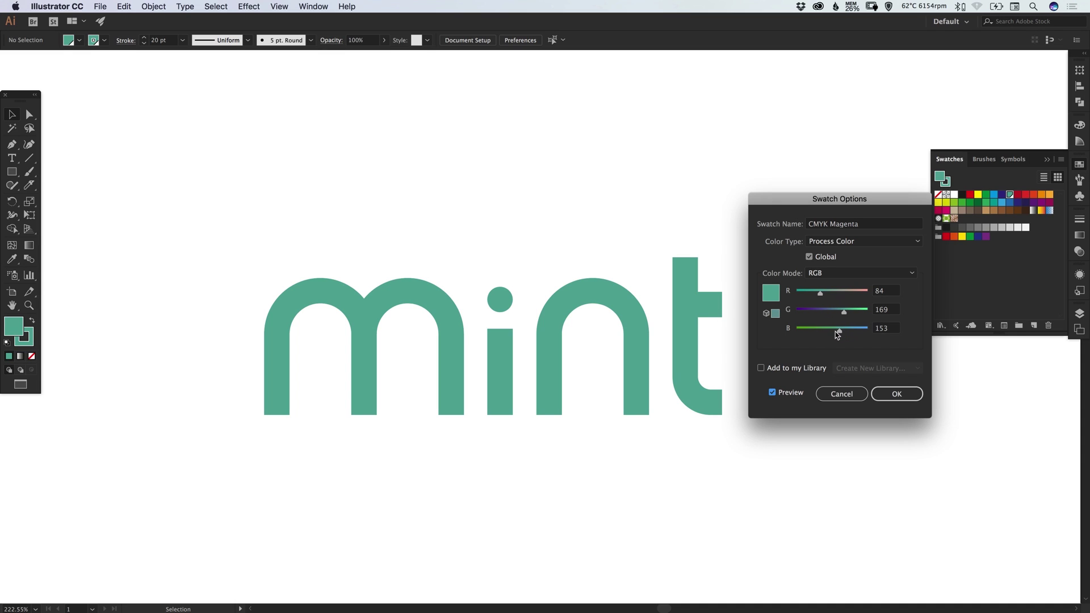
pyautogui.click(833, 331)
pyautogui.click(853, 312)
pyautogui.click(857, 312)
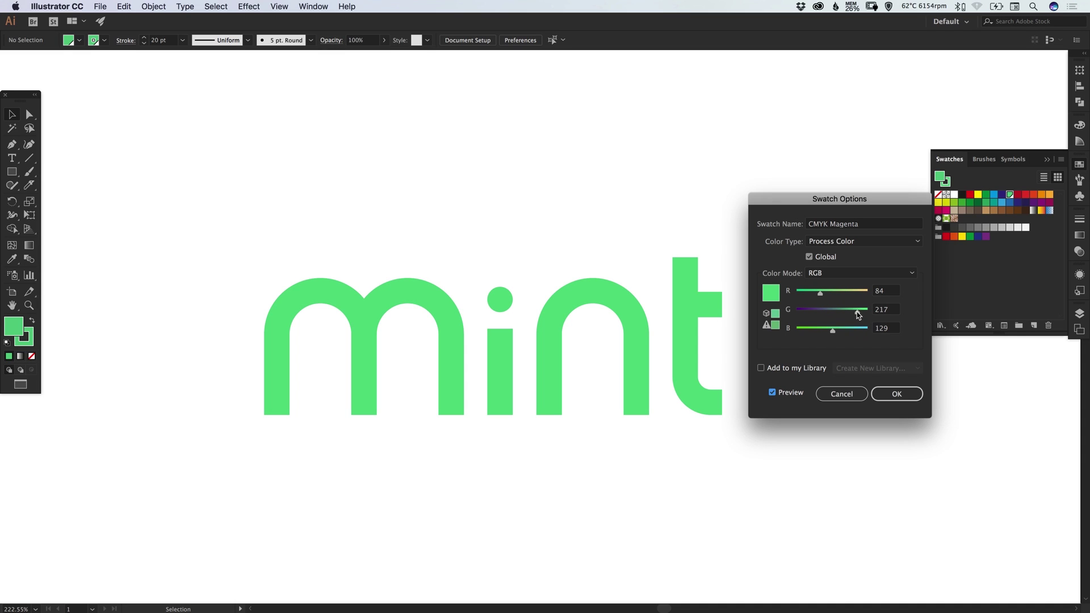
pyautogui.moveTo(833, 330); pyautogui.dragTo(837, 331)
pyautogui.click(897, 394)
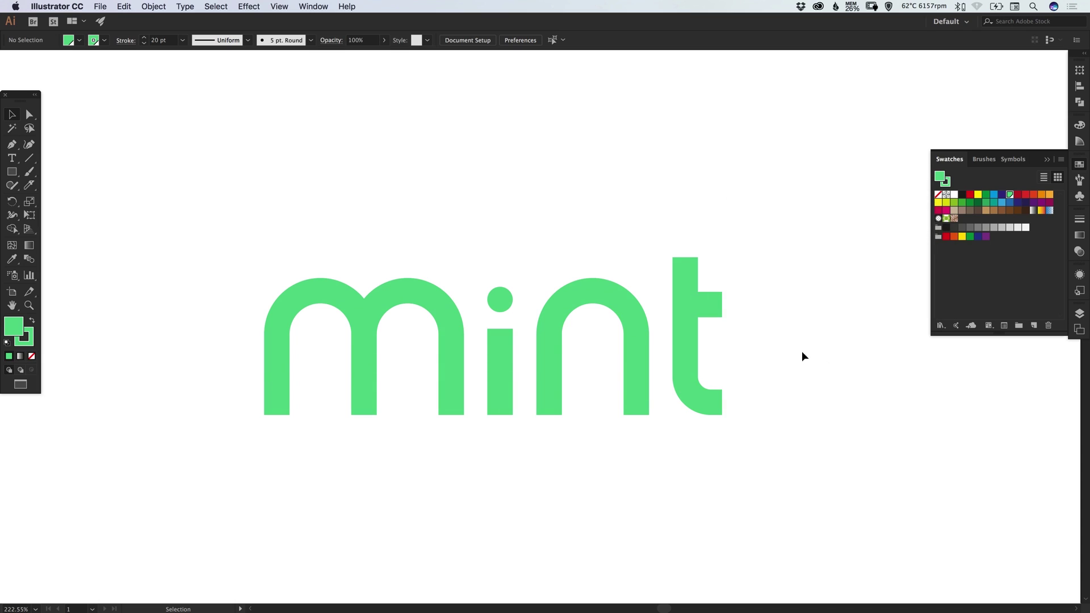
pyautogui.click(1079, 166)
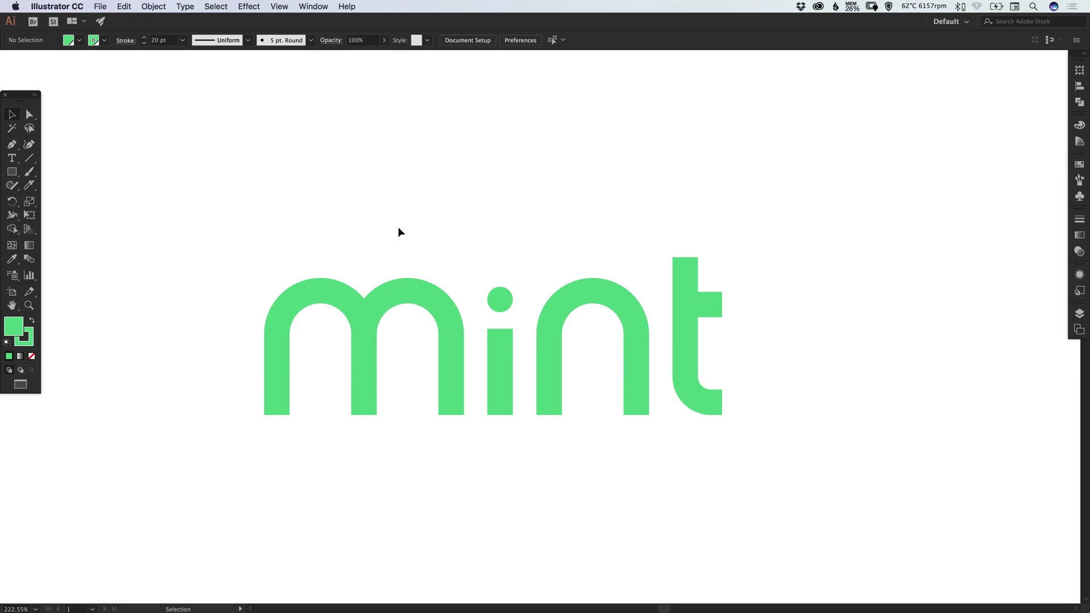
# Duplicate the whole word "mint" on the artboard straight up above the original, with its centre at Y 154.894 px.
pyautogui.press('a')
pyautogui.moveTo(193, 203); pyautogui.dragTo(769, 457)
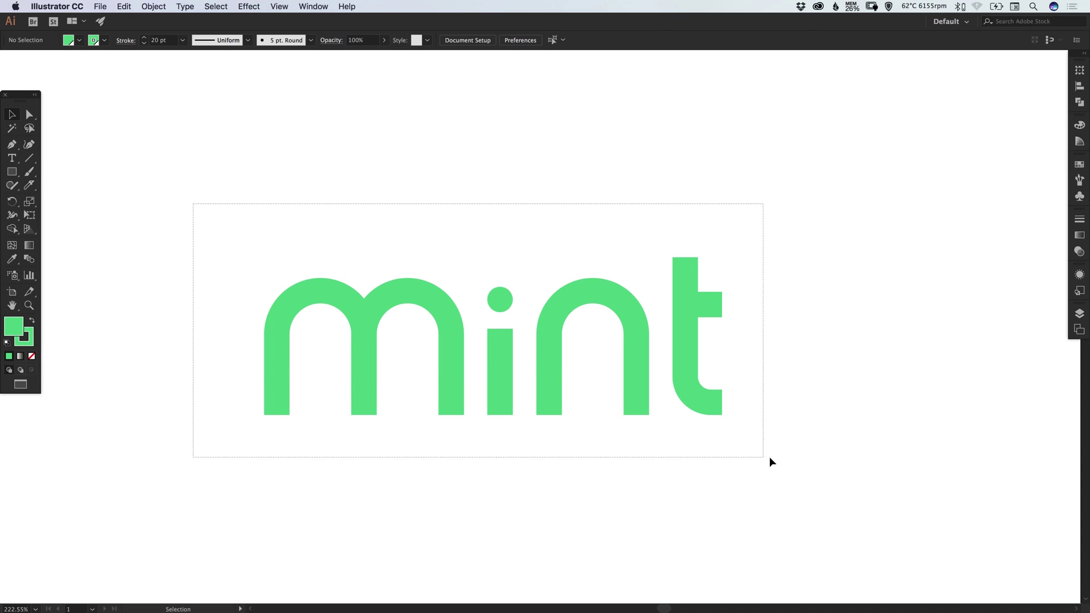
pyautogui.press('super+minus')
pyautogui.press('v')
pyautogui.moveTo(491, 362); pyautogui.dragTo(506, 171)
# Duplicate the original word "mint" straight down below itself, with the copy's centre at Y 491.971 px.
pyautogui.moveTo(303, 248); pyautogui.dragTo(818, 465)
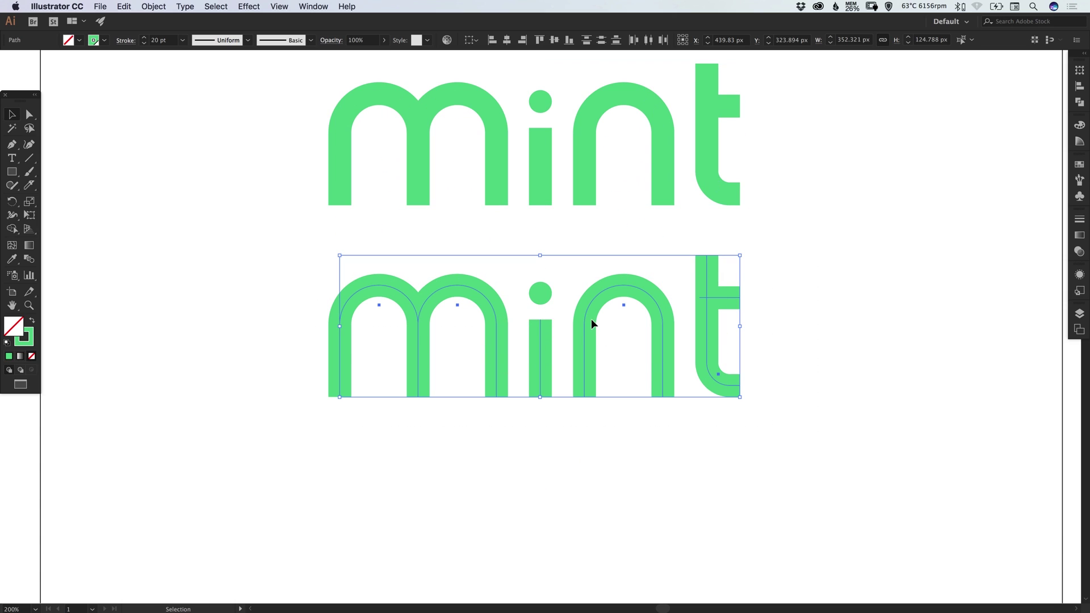
pyautogui.moveTo(591, 318); pyautogui.dragTo(590, 494)
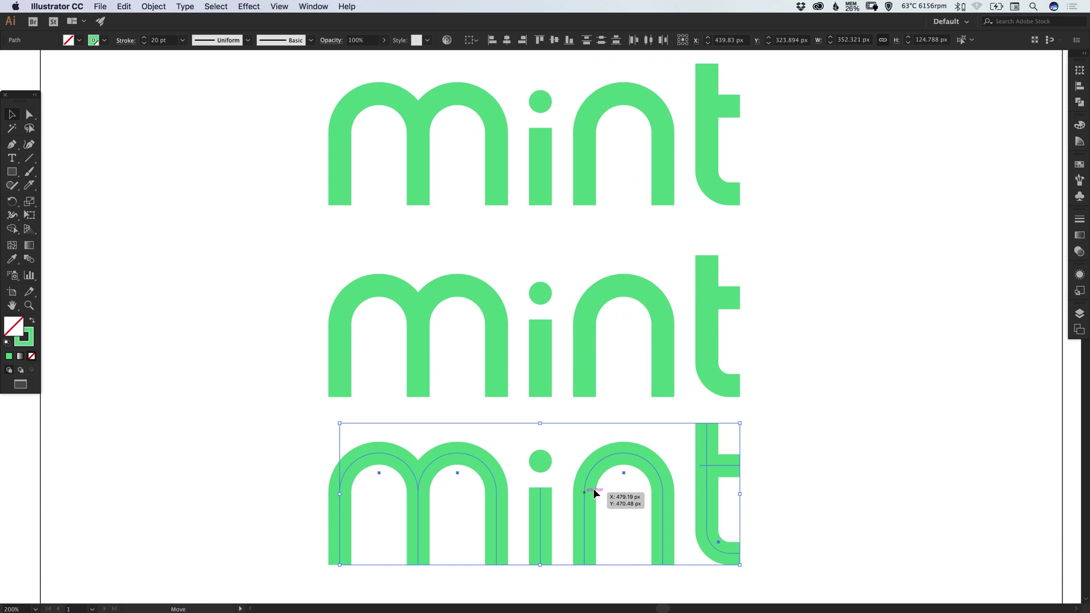
pyautogui.hotkey('shift', 'Down')
pyautogui.hotkey('shift', 'Down')
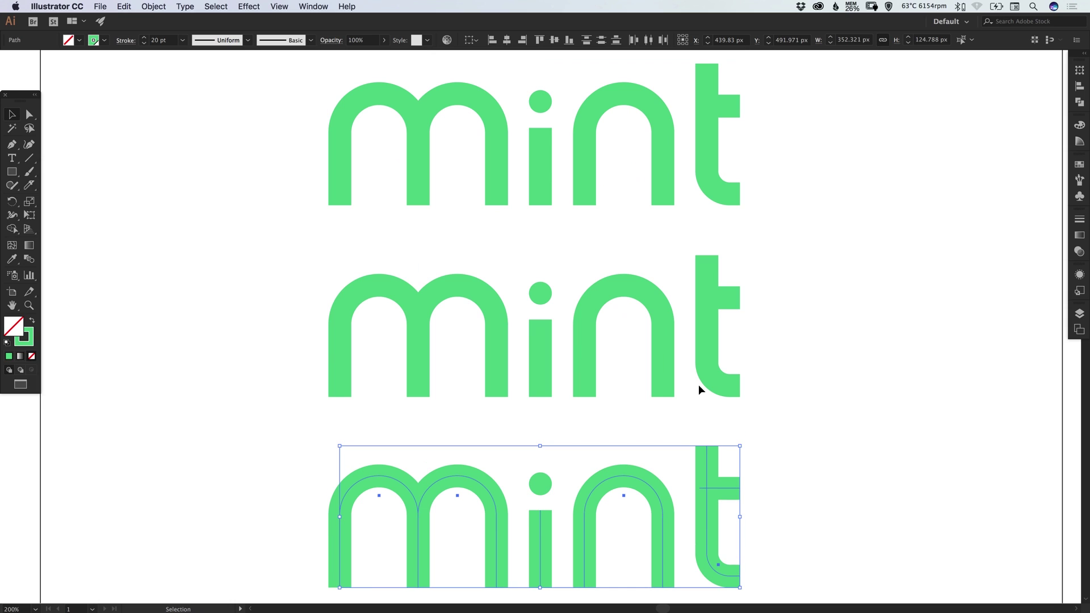
pyautogui.click(698, 386)
# Thin the whole top copy of "mint" to a stroke weight of 8 pt.
pyautogui.press('super+minus')
pyautogui.hscroll(2, 749, 349)
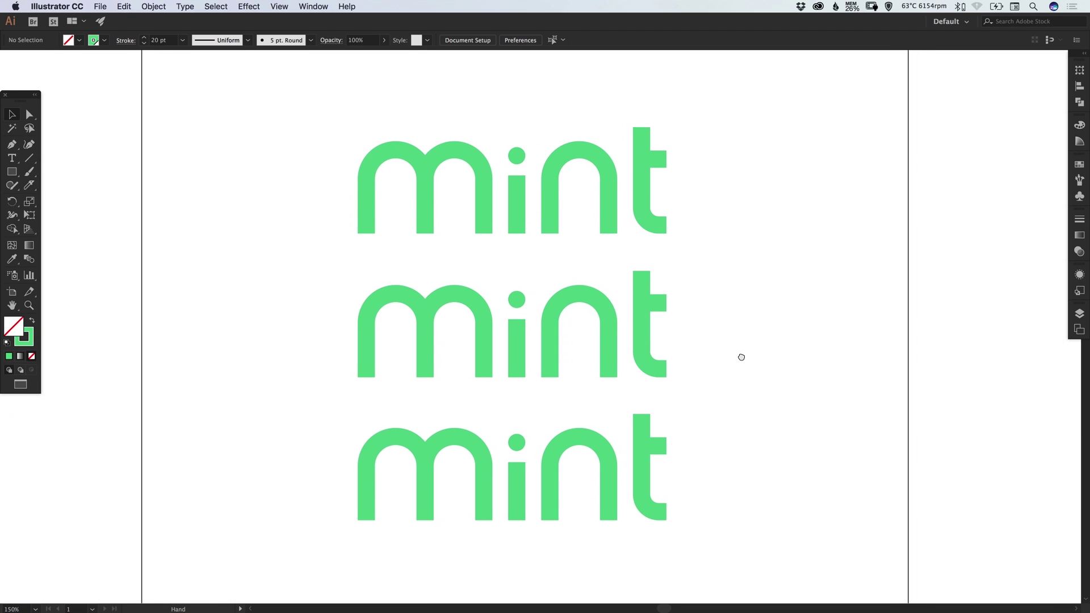
pyautogui.moveTo(317, 114); pyautogui.dragTo(658, 200)
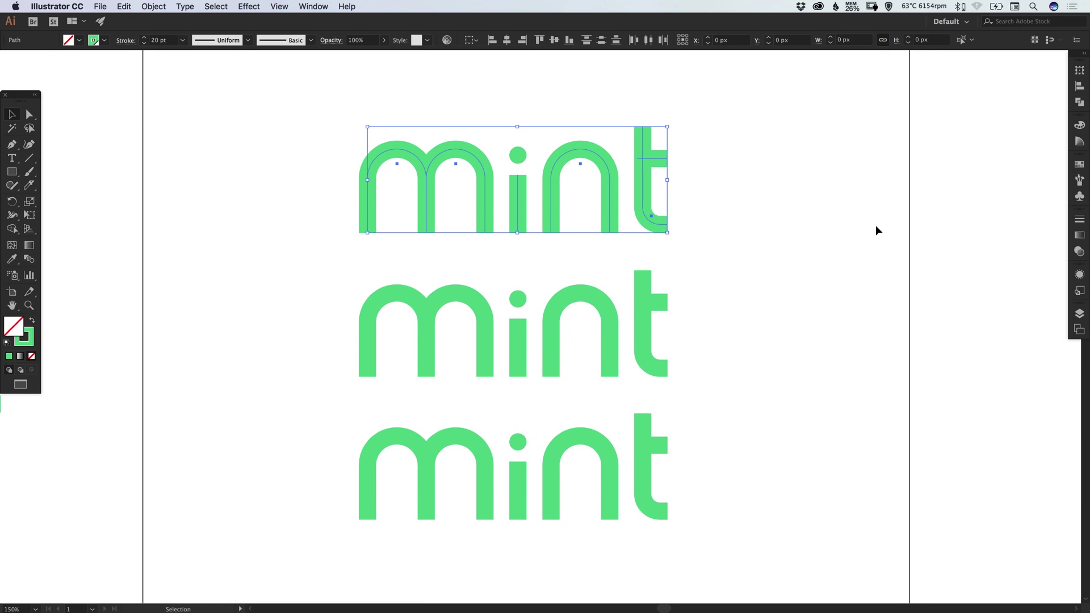
pyautogui.click(1079, 219)
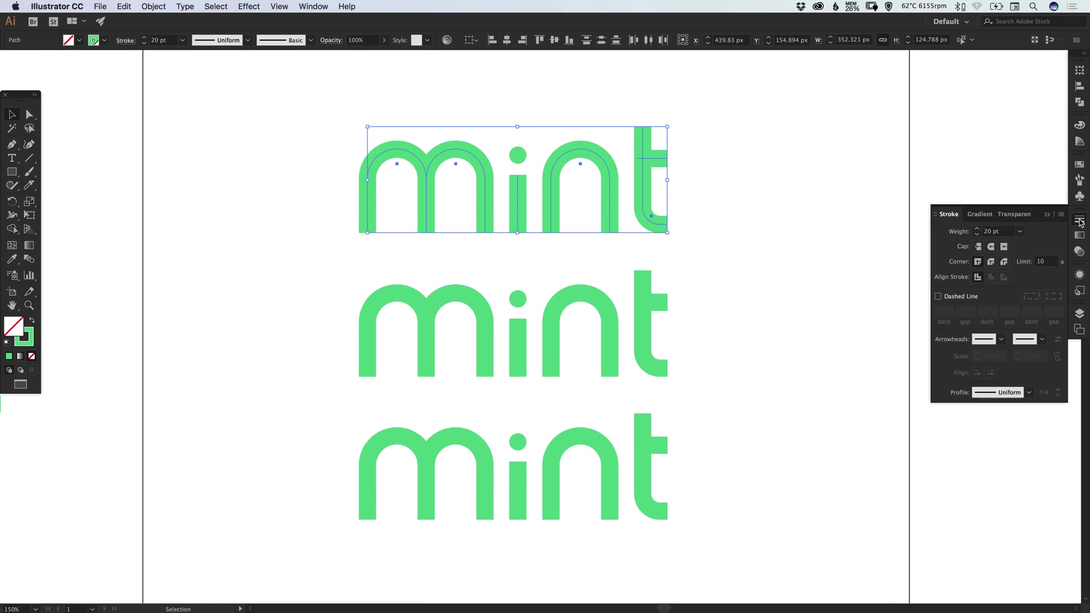
pyautogui.click(978, 235)
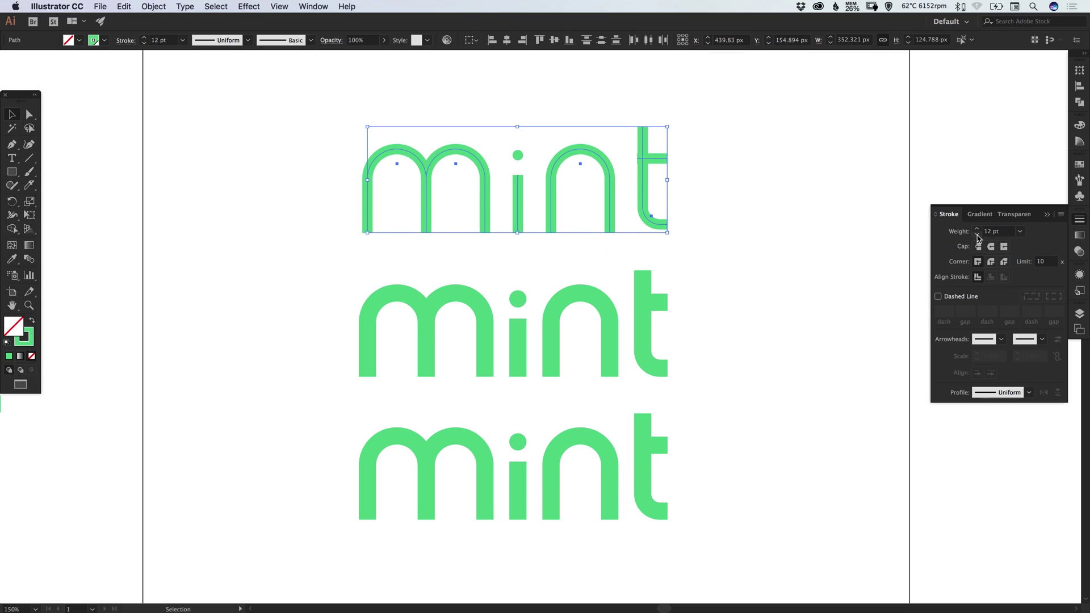
pyautogui.click(977, 234)
pyautogui.click(977, 235)
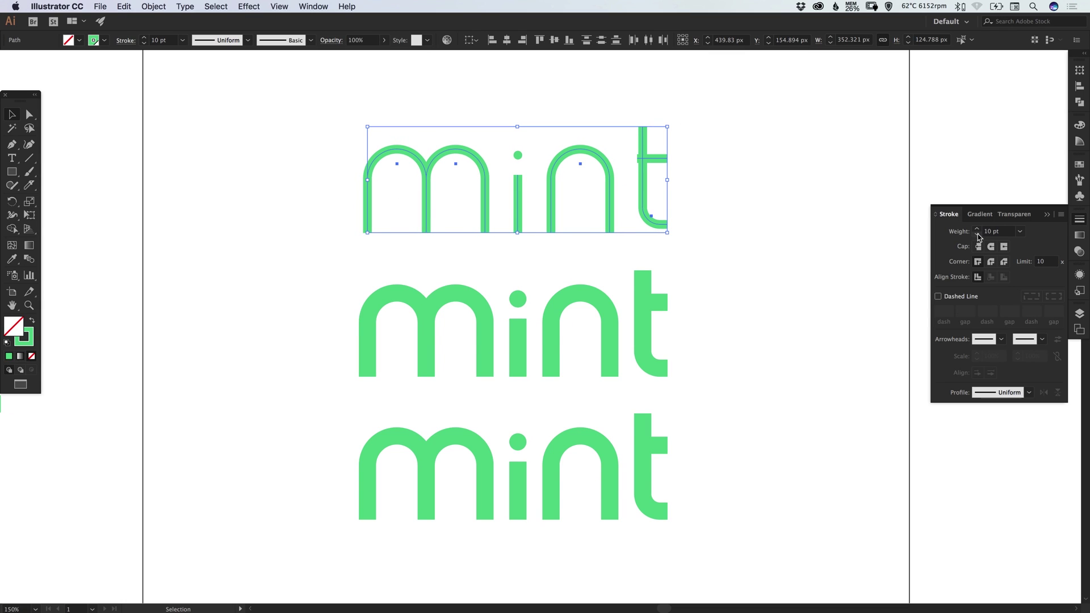
pyautogui.click(977, 235)
pyautogui.click(977, 234)
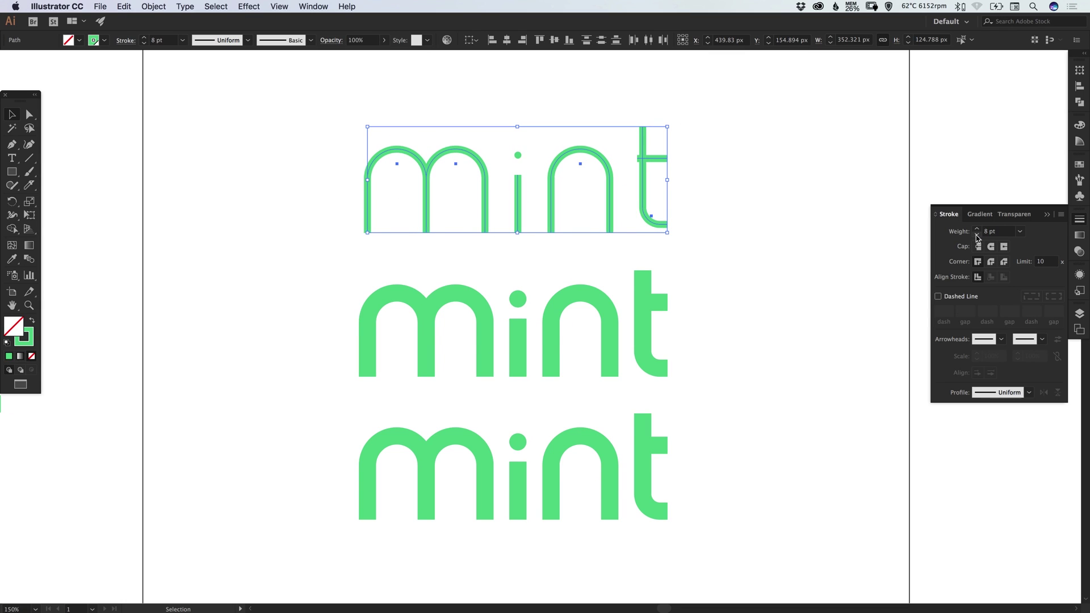
pyautogui.click(785, 204)
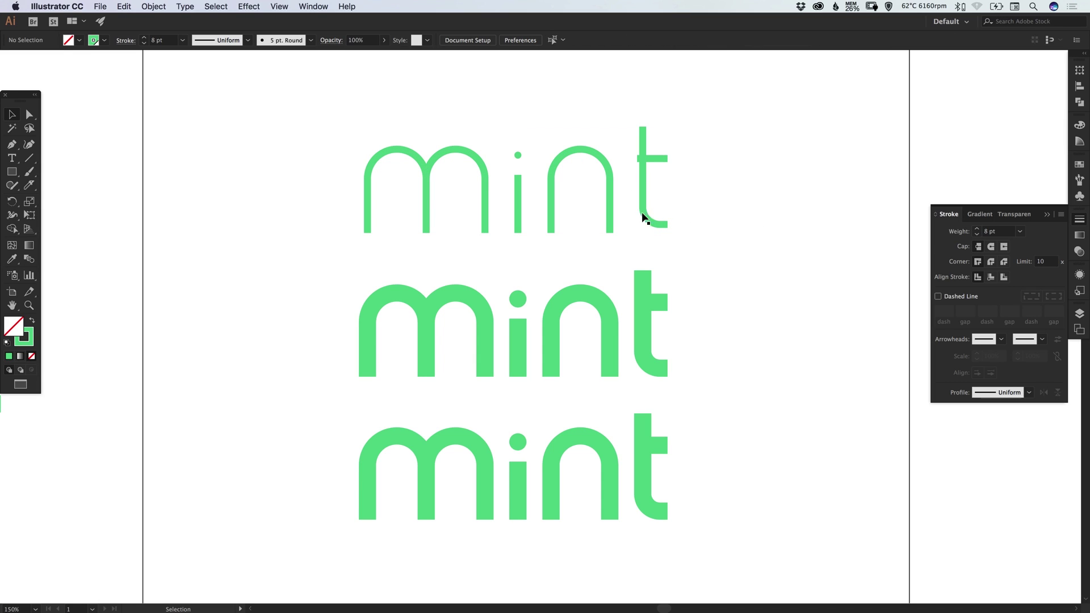
# Move the left anchor point of the top word's t crossbar rightward into the stem, to X 585.304 px.
pyautogui.press('super+y')
pyautogui.press('super+y')
pyautogui.press('a')
pyautogui.moveTo(297, 113); pyautogui.dragTo(734, 316)
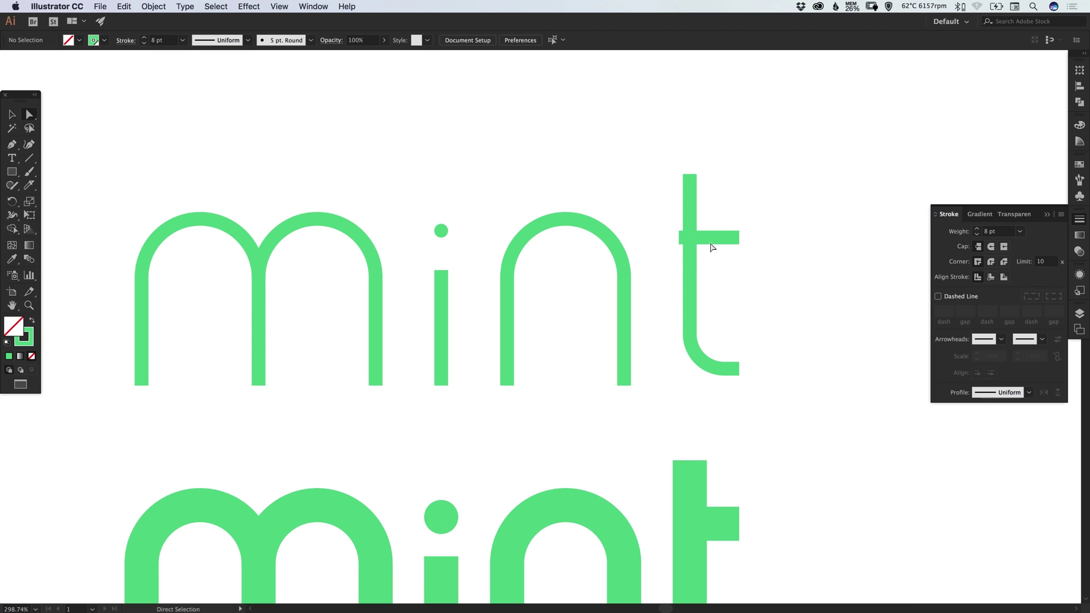
pyautogui.click(687, 237)
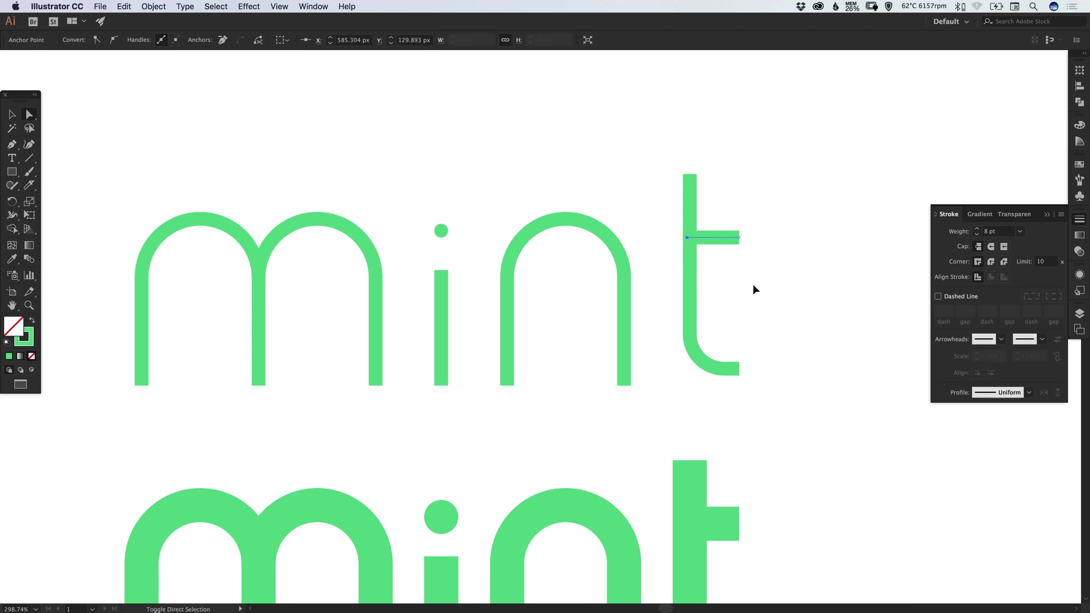
pyautogui.click(753, 290)
# Lower the anchor points of the thin t's curved foot until the selected path is 119.842 px tall.
pyautogui.moveTo(662, 400); pyautogui.dragTo(779, 317)
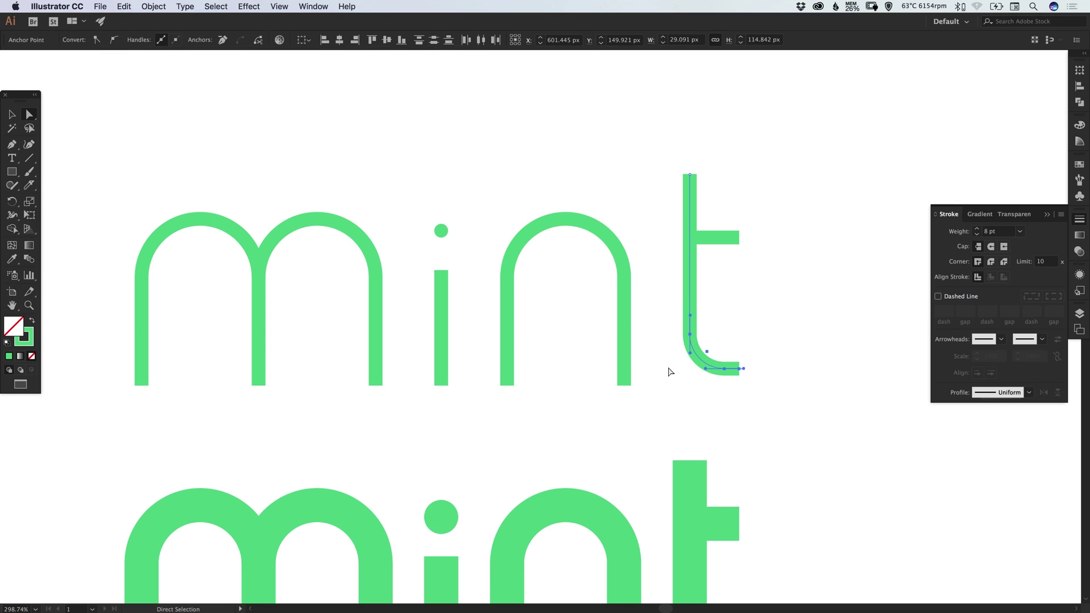
pyautogui.press('Down')
pyautogui.press('Down')
pyautogui.press('Down')
pyautogui.press('Down')
pyautogui.press('Down')
pyautogui.press('Down')
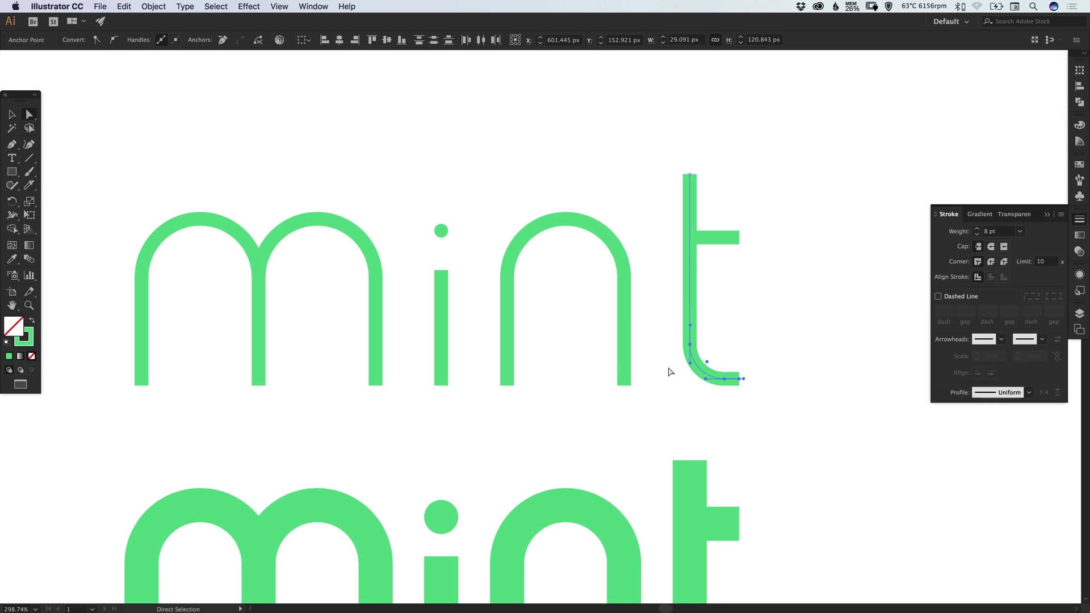
pyautogui.press('Up')
pyautogui.press('z')
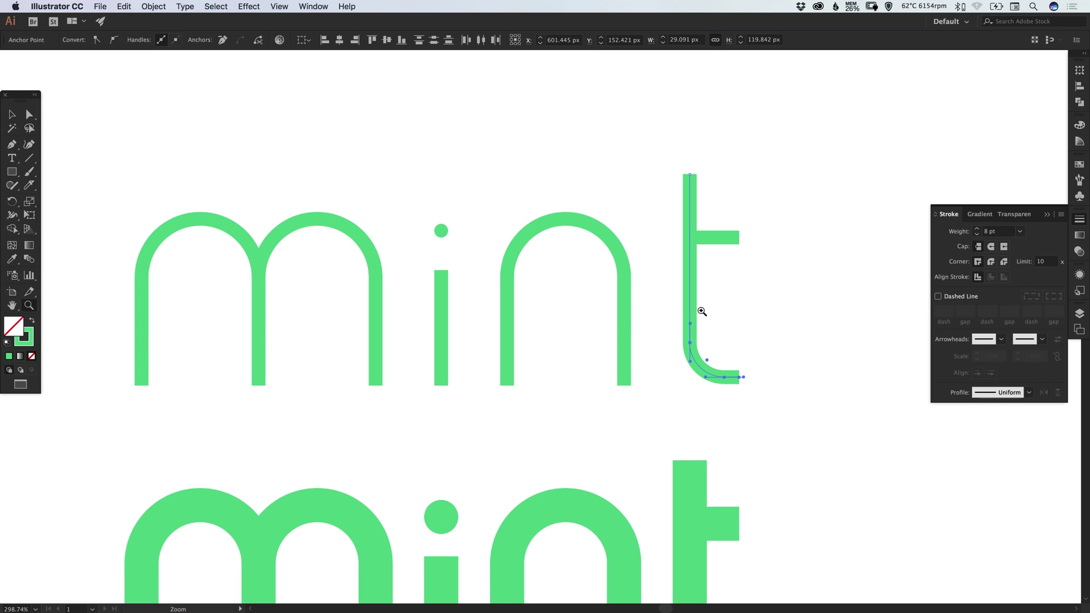
# Shift the anchor points of the thin t's foot left over the n's right leg, making the path 50.005 px wide.
pyautogui.press('a')
pyautogui.press('super')
pyautogui.hotkey('shift', 'Left')
pyautogui.hotkey('shift', 'Left')
pyautogui.hotkey('shift', 'Left')
pyautogui.hotkey('shift', 'Left')
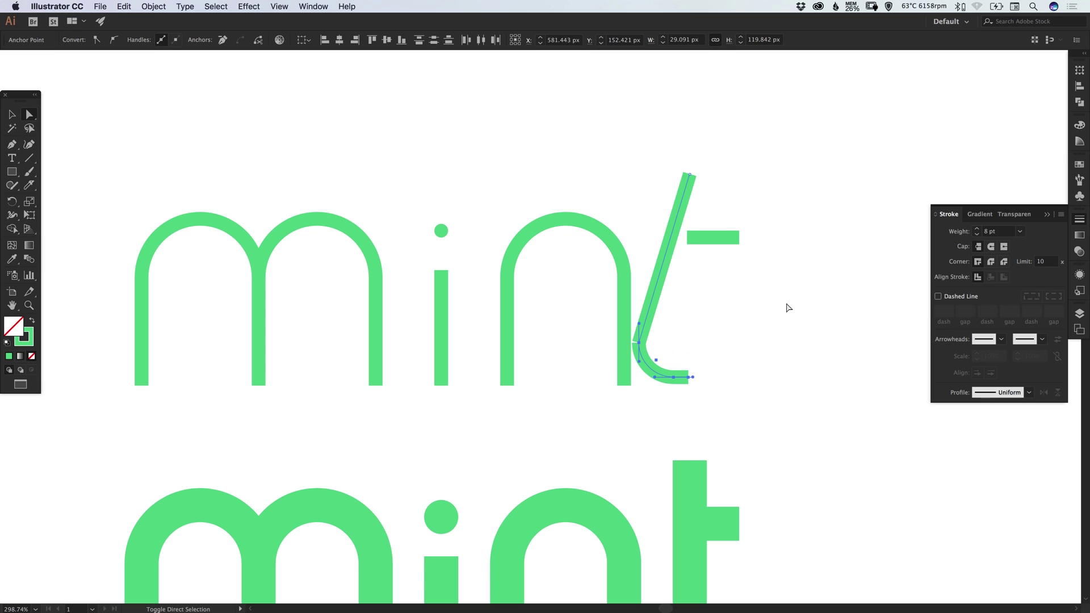
pyautogui.hotkey('shift', 'Left')
# Lower the t's foot to line up with the base of the n's leg, making the path 120.681 px tall.
pyautogui.press('z')
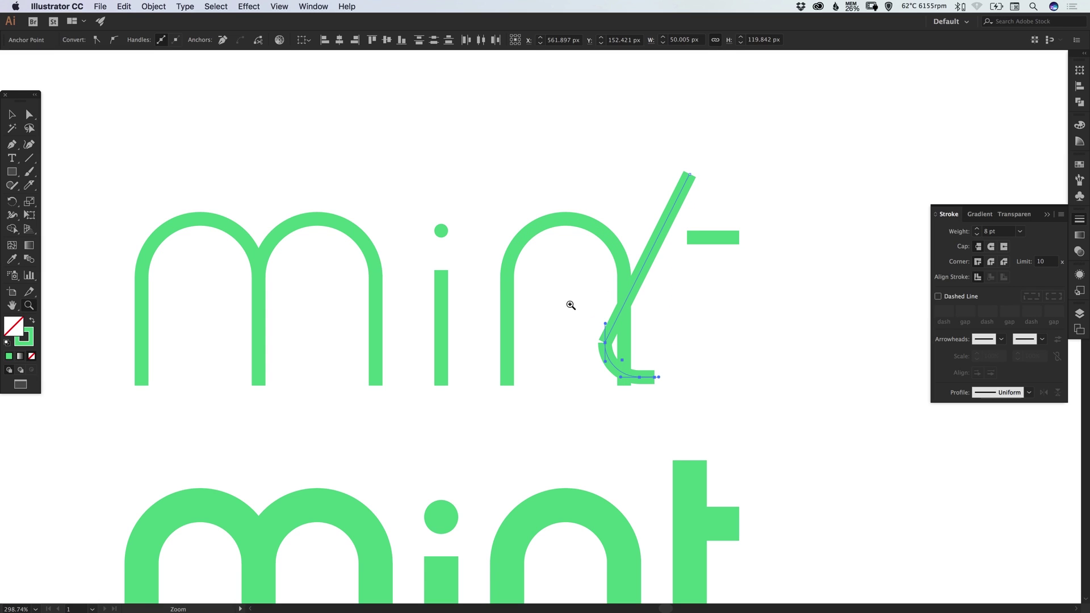
pyautogui.moveTo(567, 299); pyautogui.dragTo(692, 401)
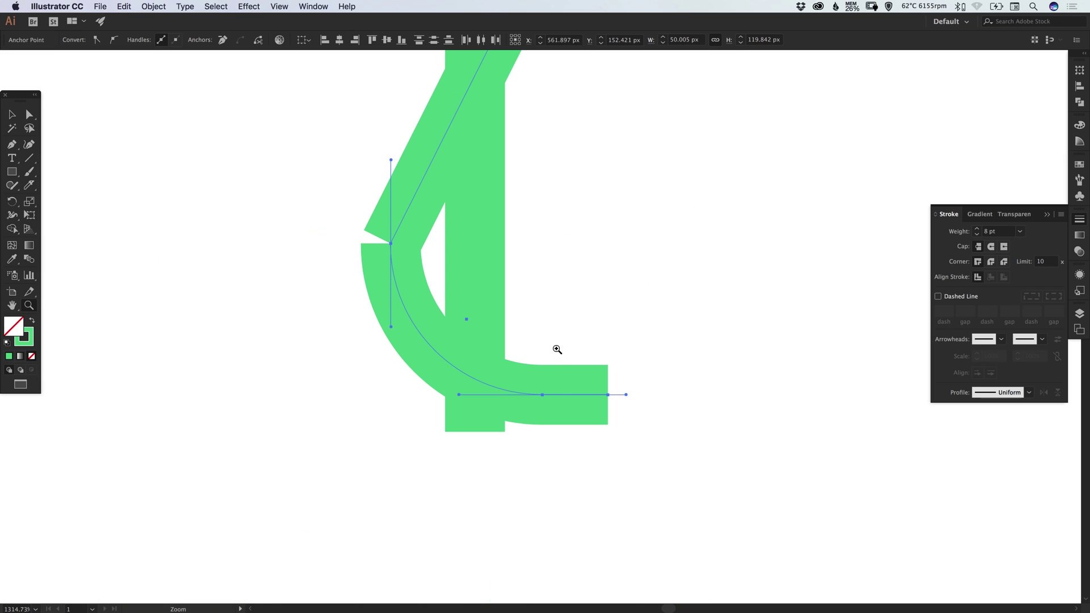
pyautogui.press('a')
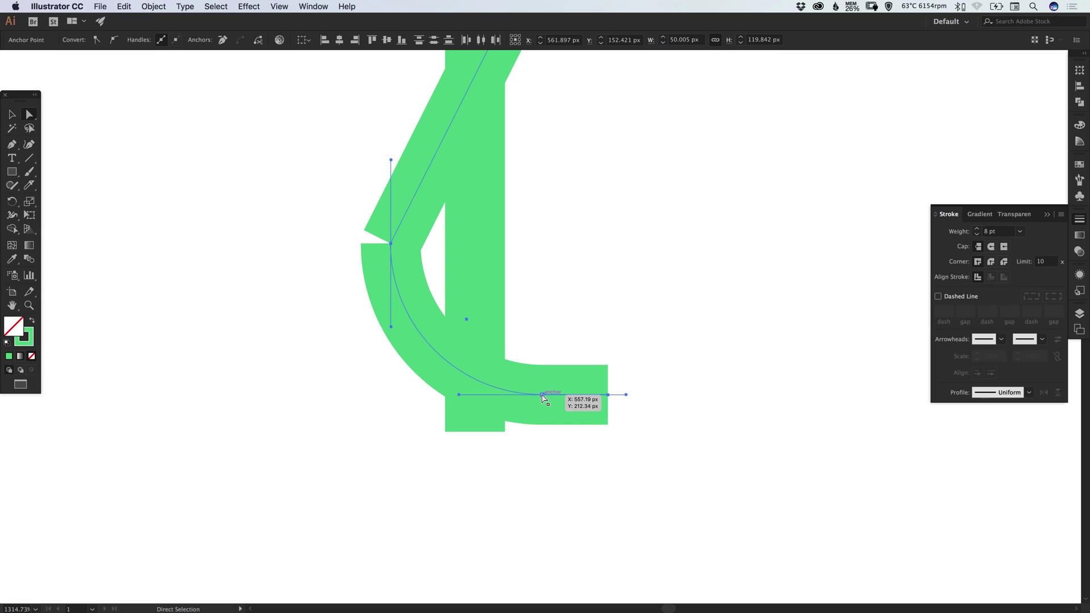
pyautogui.moveTo(543, 393); pyautogui.dragTo(544, 407)
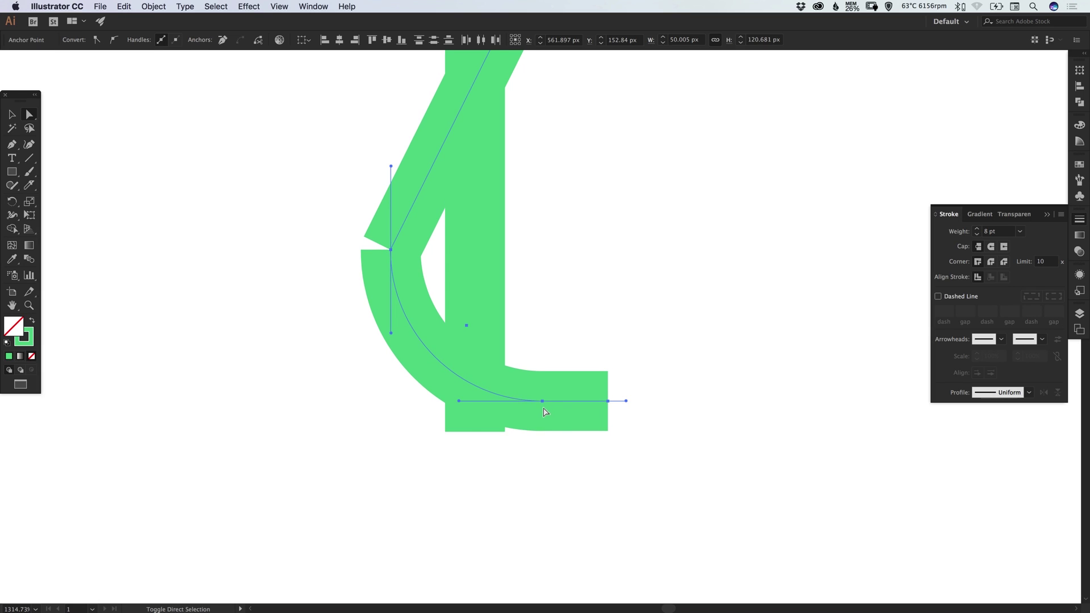
# Shift the foot anchor points of the thin t right until they sit beneath the stem, making the path 29.091 px wide.
pyautogui.press('super+minus')
pyautogui.press('super+minus')
pyautogui.press('super+minus')
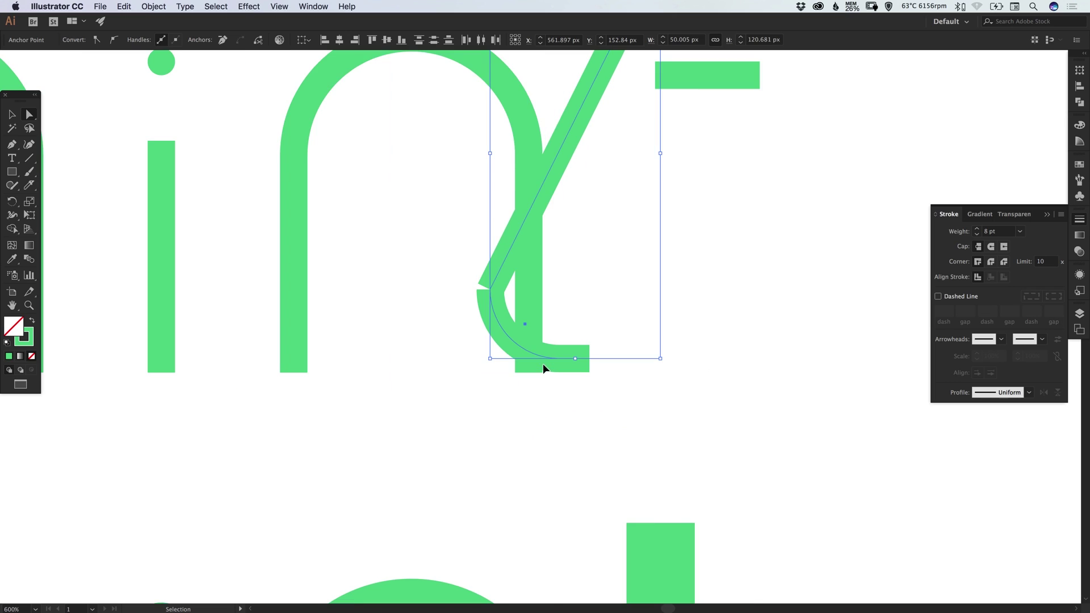
pyautogui.press('super+minus')
pyautogui.moveTo(761, 332); pyautogui.dragTo(761, 404)
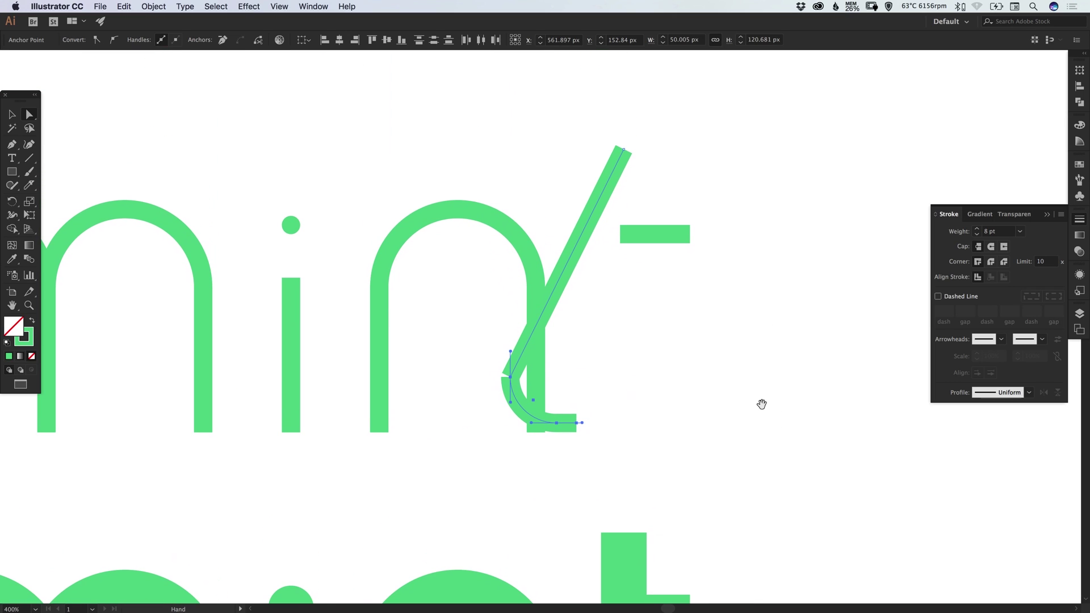
pyautogui.hotkey('shift', 'Right')
pyautogui.hotkey('shift', 'Right')
pyautogui.hotkey('shift', 'Right')
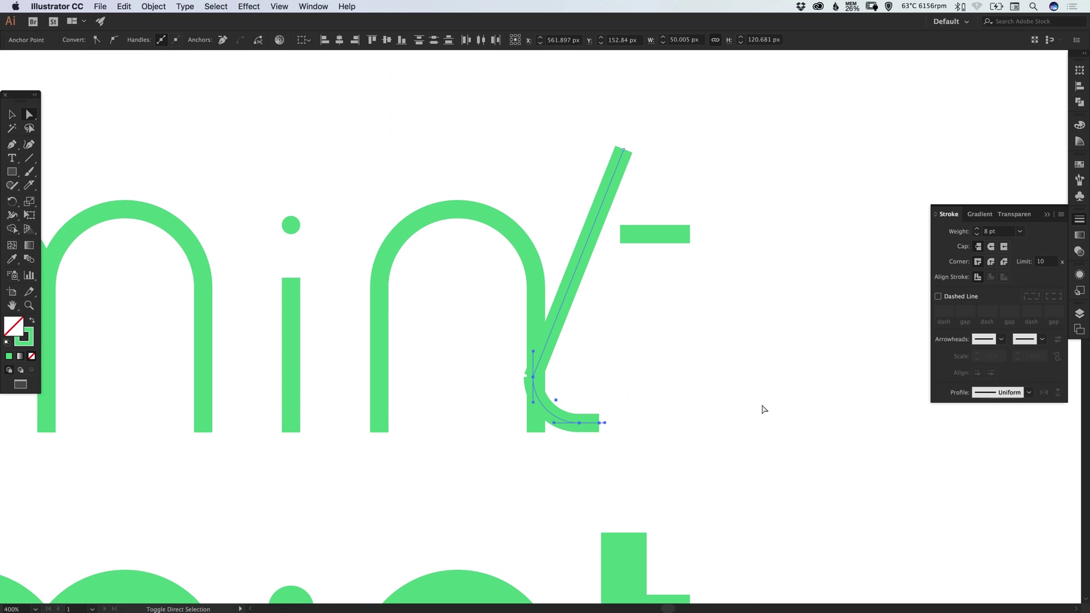
pyautogui.hotkey('shift', 'Right')
pyautogui.hotkey('shift', 'Right')
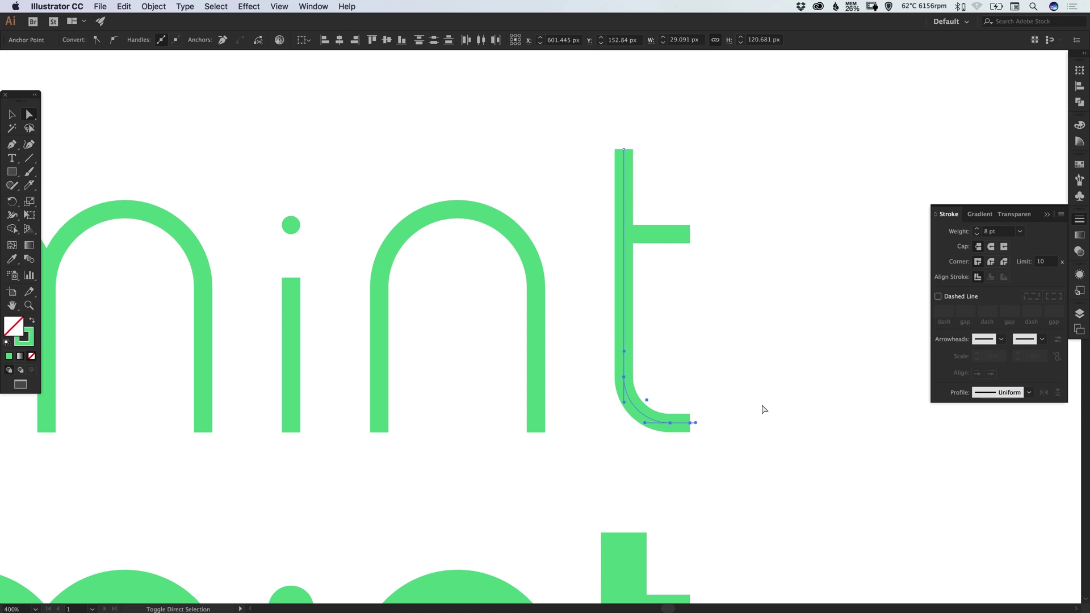
pyautogui.press('v')
pyautogui.click(780, 328)
pyautogui.hscroll(-5, 628, 341)
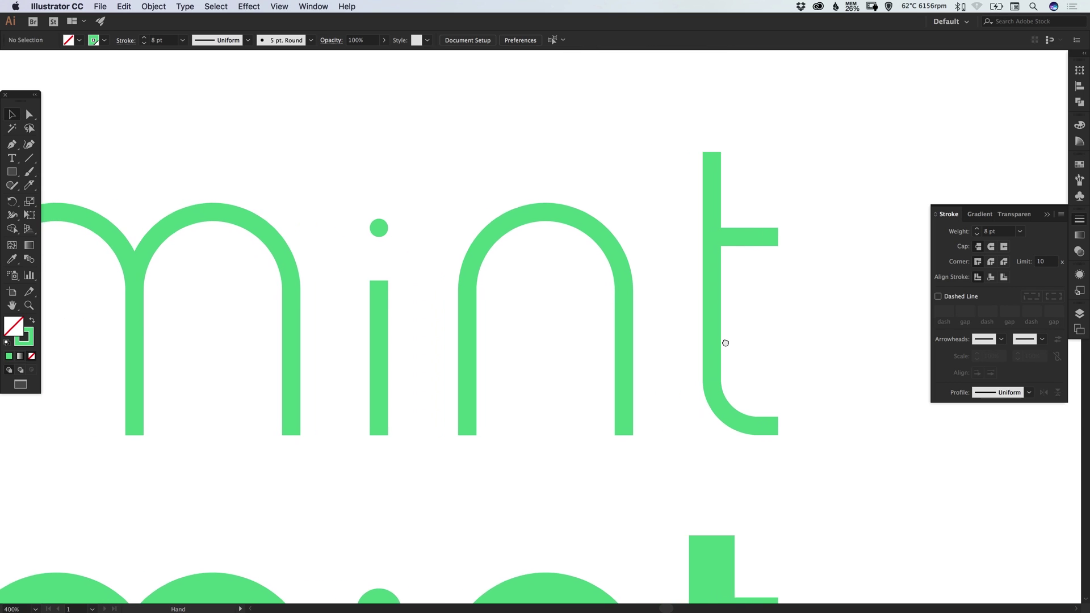
pyautogui.click(1079, 223)
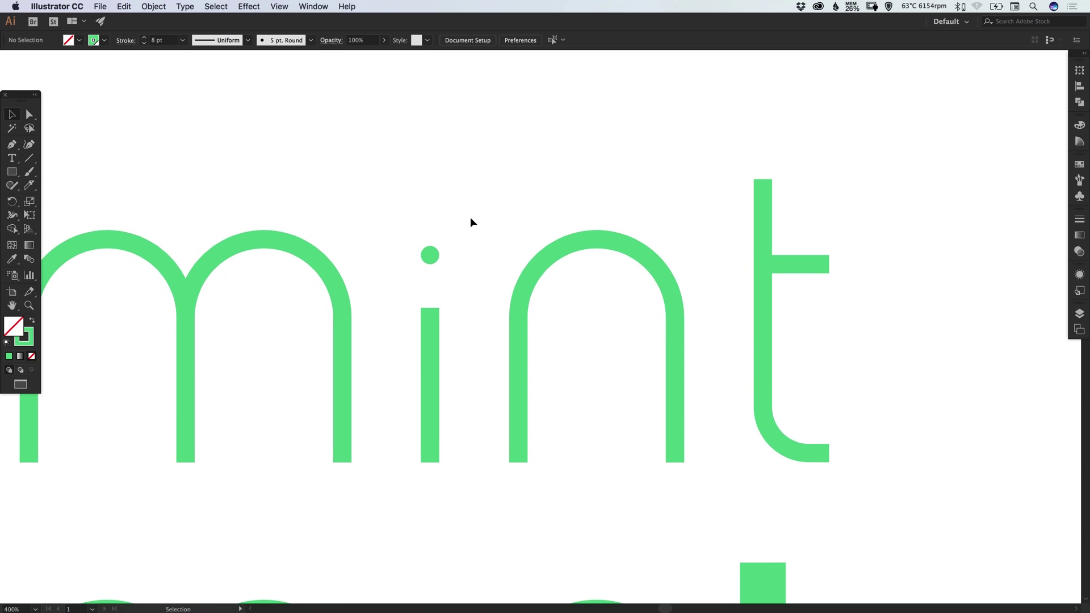
# Move the thin word's m right to tighten its gap with the i.
pyautogui.press('super+minus')
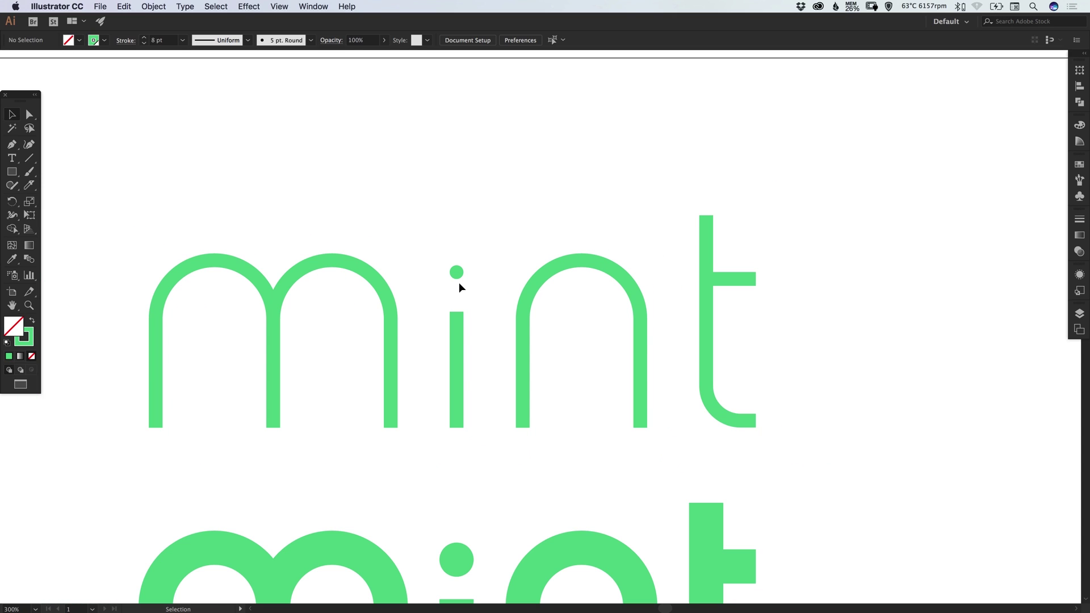
pyautogui.moveTo(104, 211); pyautogui.dragTo(389, 433)
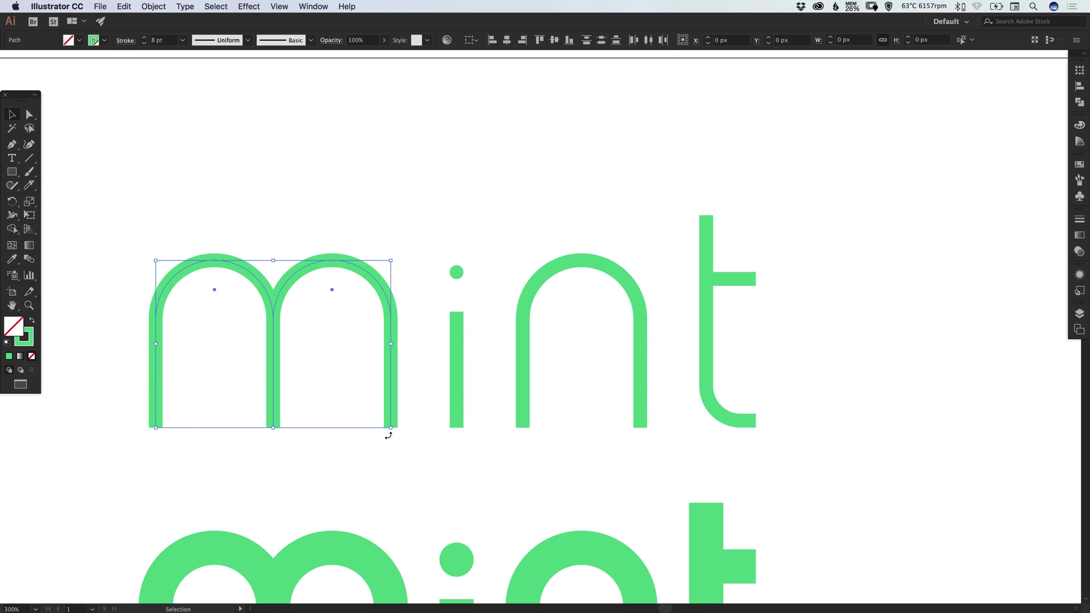
pyautogui.hotkey('shift', 'Right')
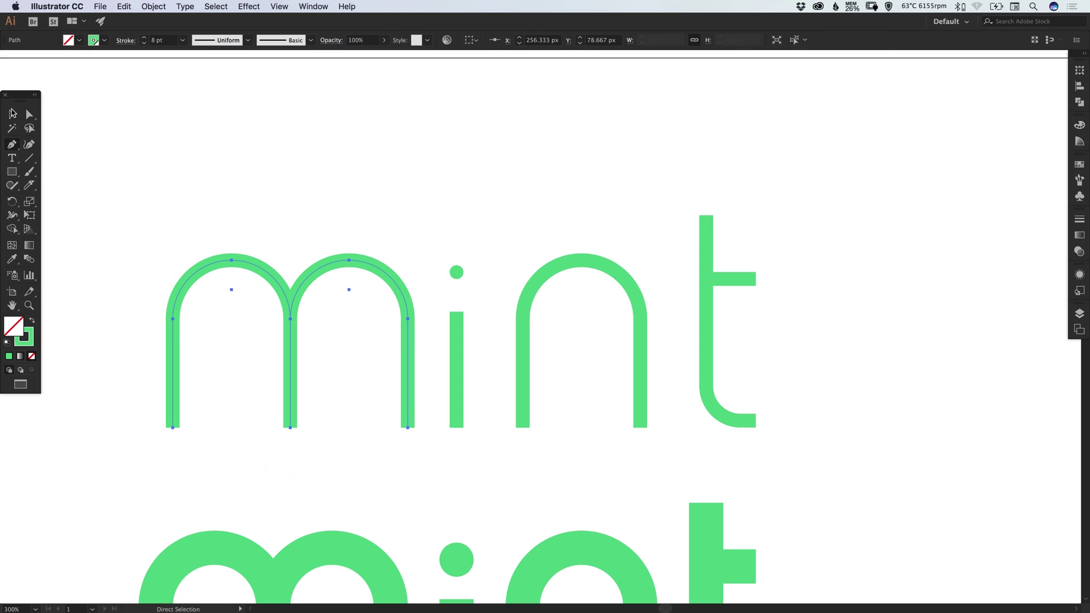
pyautogui.press('Delete')
pyautogui.press('super+z')
pyautogui.press('v')
# Tighten the thin word's remaining gaps by moving m and i closer to n, and m, i and n closer to t.
pyautogui.moveTo(141, 200)
pyautogui.mouseDown()
pyautogui.moveTo(448, 438)
pyautogui.moveTo(446, 427)
pyautogui.mouseUp()
pyautogui.hotkey('shift', 'Right')
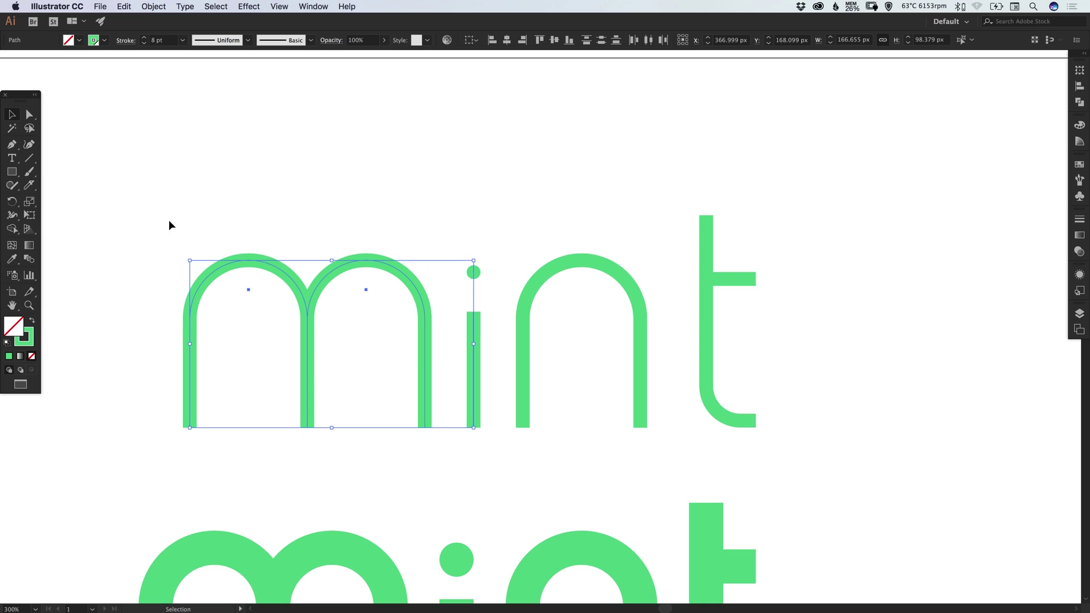
pyautogui.moveTo(131, 186); pyautogui.dragTo(659, 425)
pyautogui.hotkey('shift', 'Right')
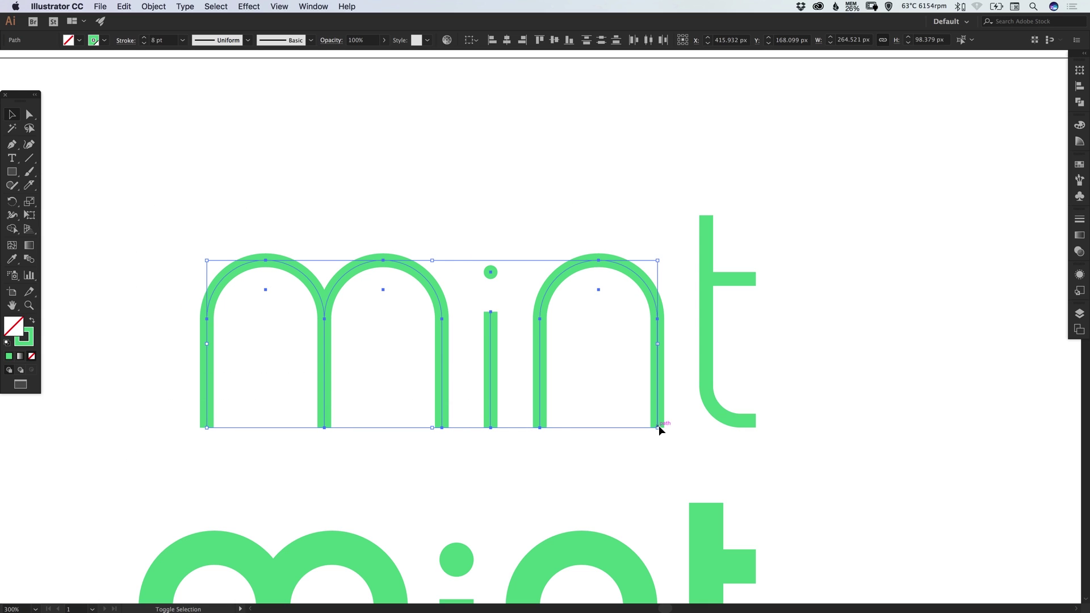
pyautogui.press('super')
pyautogui.press('super+shift+a')
# Select the whole bottom mint word and show its stroke settings.
pyautogui.press('super+minus')
pyautogui.press('space')
pyautogui.moveTo(559, 356); pyautogui.dragTo(573, 222)
pyautogui.scroll(-3, 597, 339)
pyautogui.scroll(-3, 558, 295)
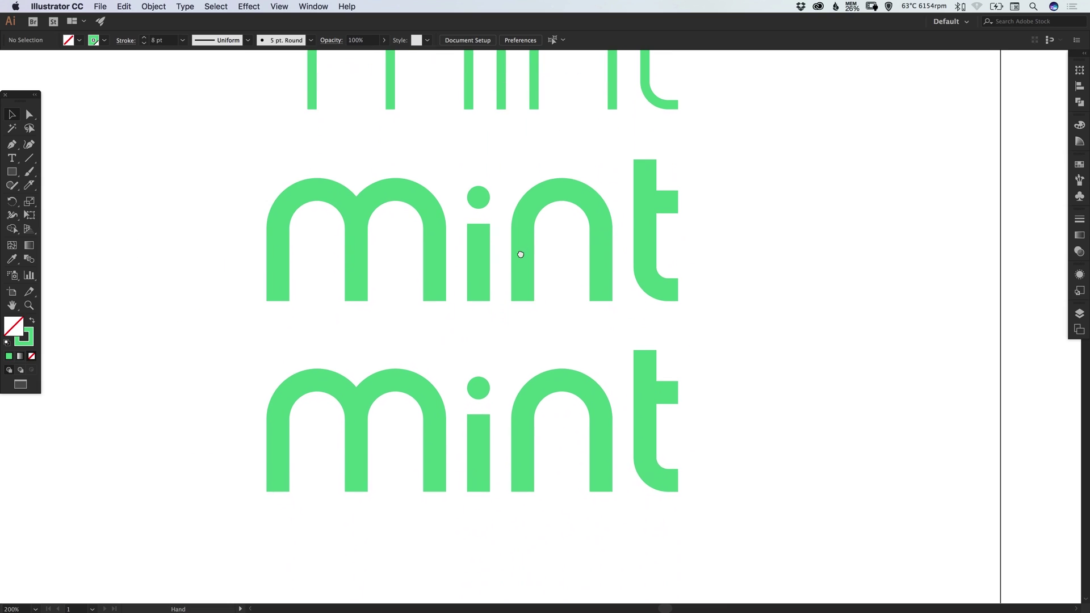
pyautogui.moveTo(189, 352)
pyautogui.mouseDown()
pyautogui.moveTo(247, 384)
pyautogui.moveTo(718, 537)
pyautogui.mouseUp()
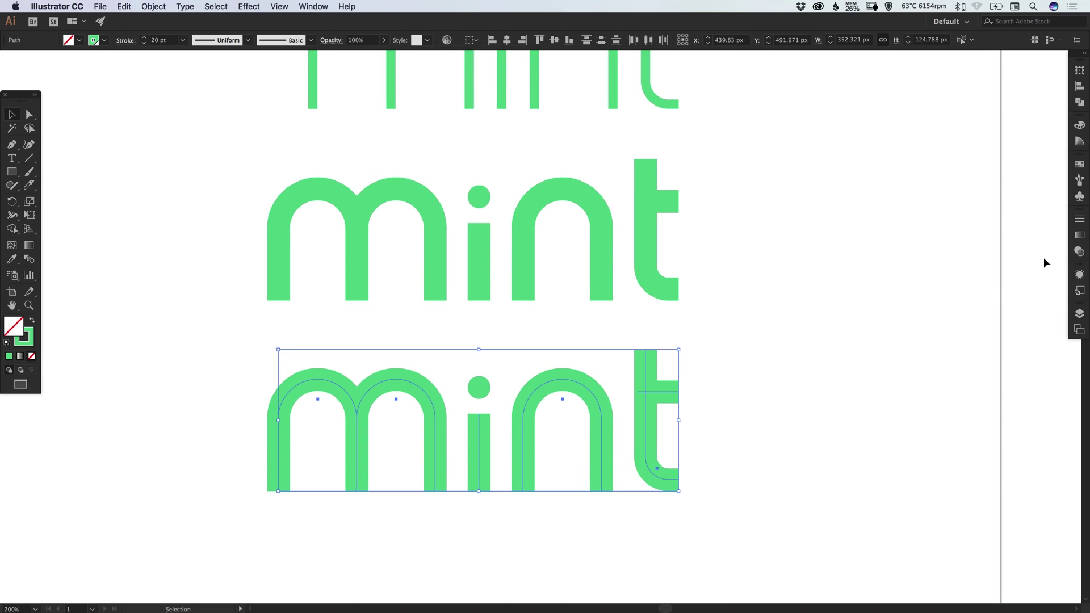
pyautogui.click(1080, 219)
# Try a 40 pt stroke weight on the bottom mint word.
pyautogui.click(998, 232)
pyautogui.write('40')
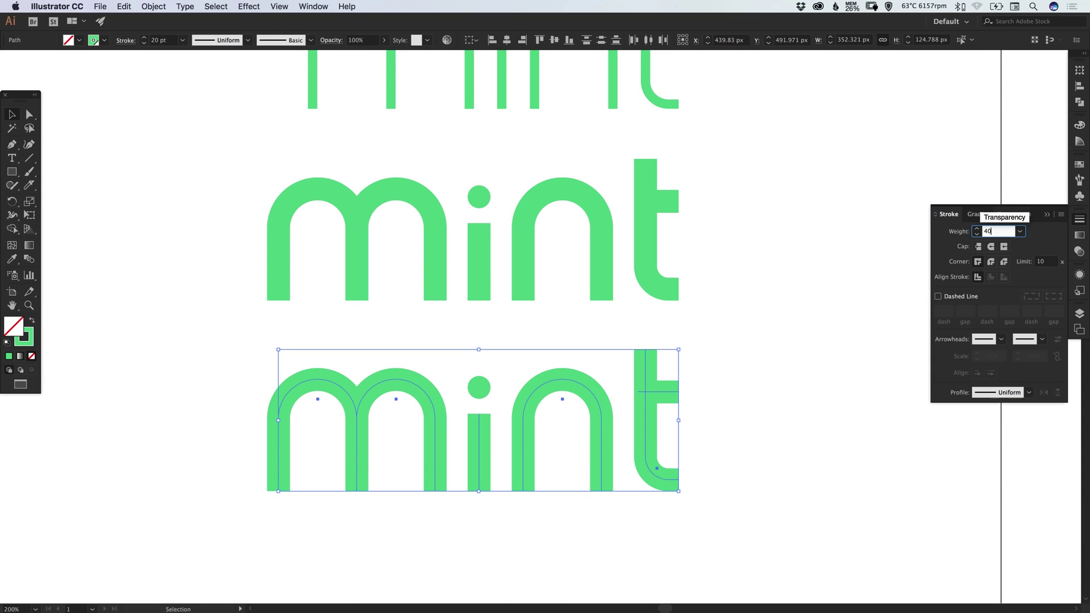
pyautogui.press('super+a')
pyautogui.write('0')
pyautogui.press('Return')
pyautogui.press('super+z')
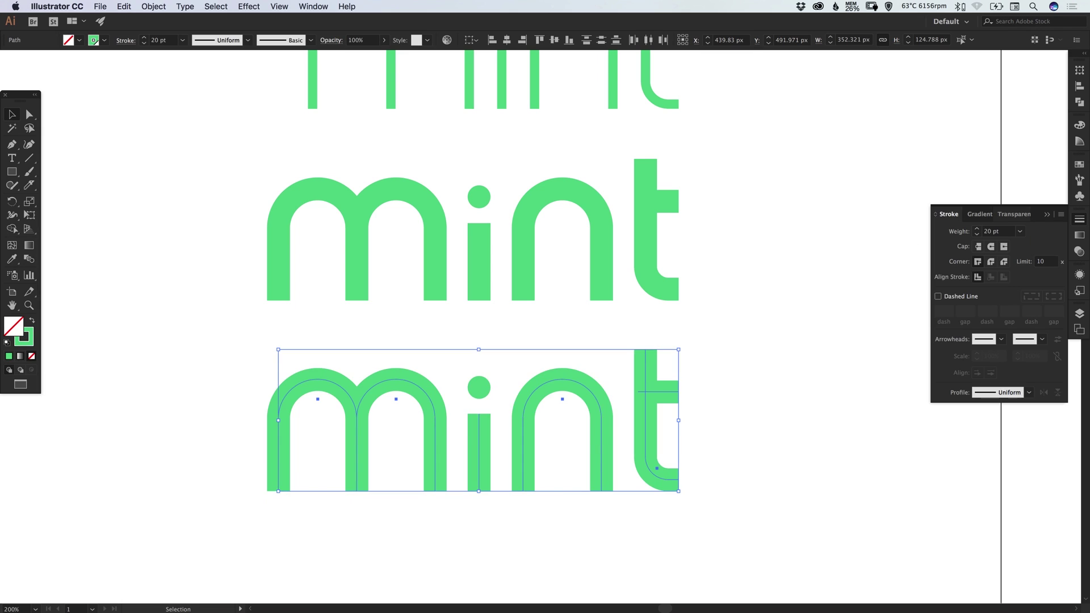
# Set the bottom word's stroke weight to 30 pt and give its strokes round caps.
pyautogui.click(1000, 232)
pyautogui.press('super+a')
pyautogui.write('30')
pyautogui.press('Return')
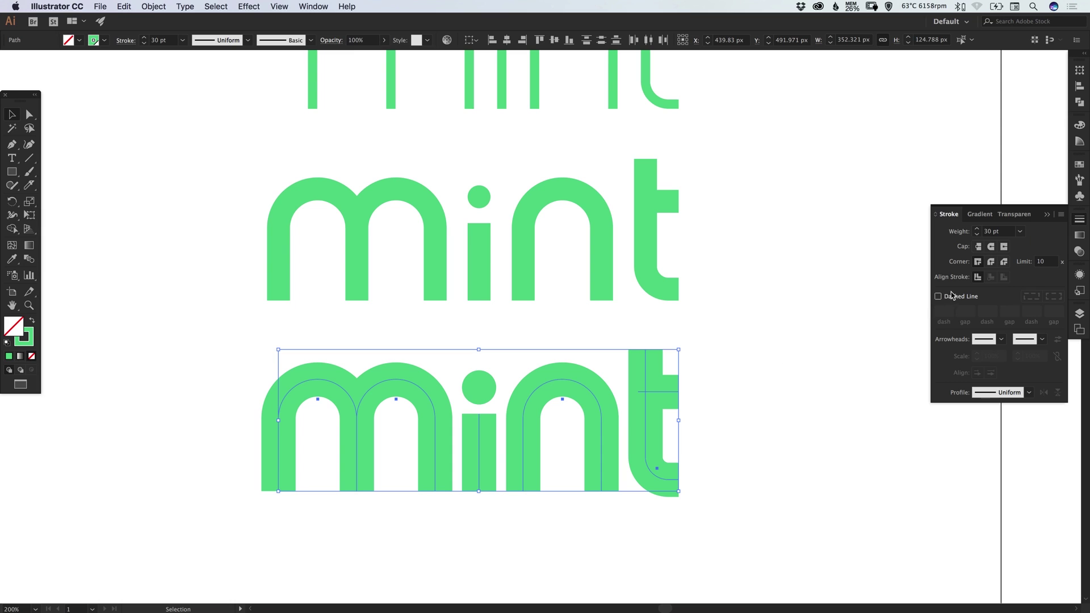
pyautogui.click(991, 248)
pyautogui.click(1081, 220)
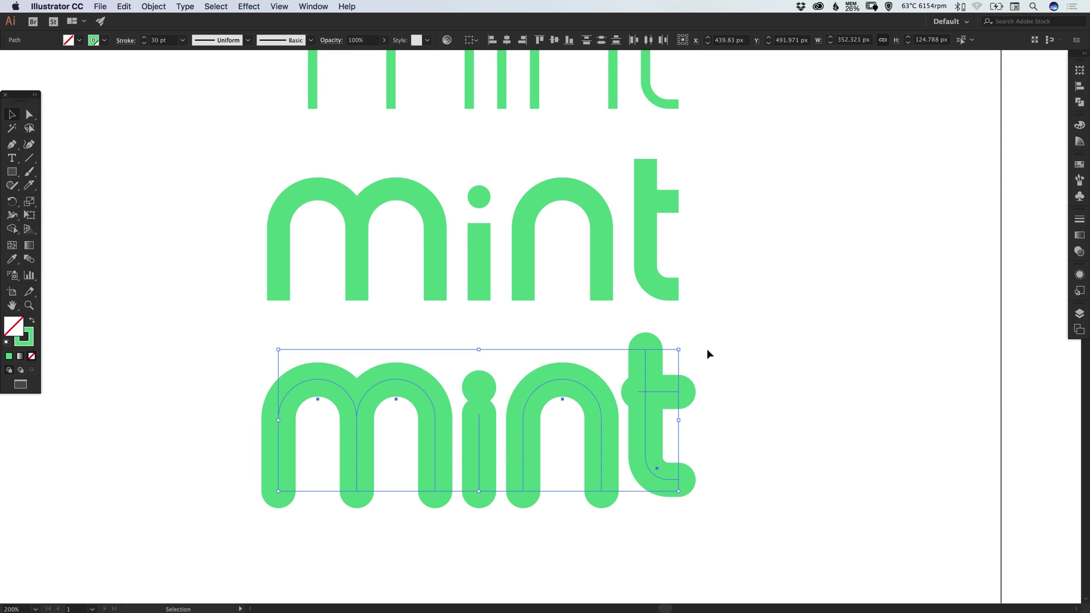
pyautogui.scroll(-2, 707, 349)
pyautogui.hscroll(-2, 707, 348)
pyautogui.click(807, 383)
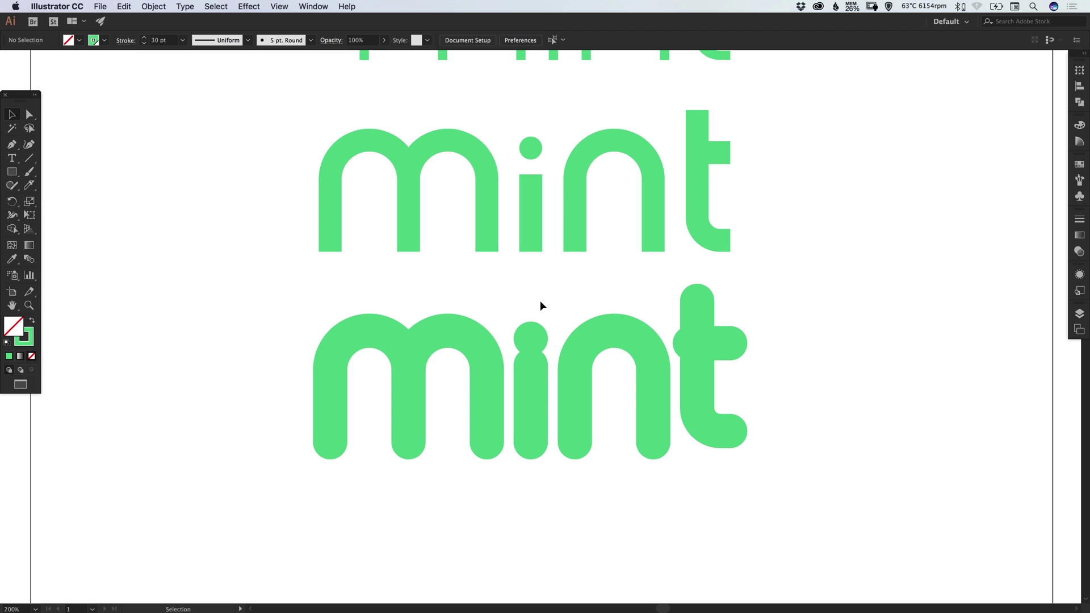
# Move the left anchor point of the bold t's crossbar right onto the stem, to X 586.899 px.
pyautogui.press('a')
pyautogui.click(690, 344)
pyautogui.moveTo(691, 345); pyautogui.dragTo(697, 342)
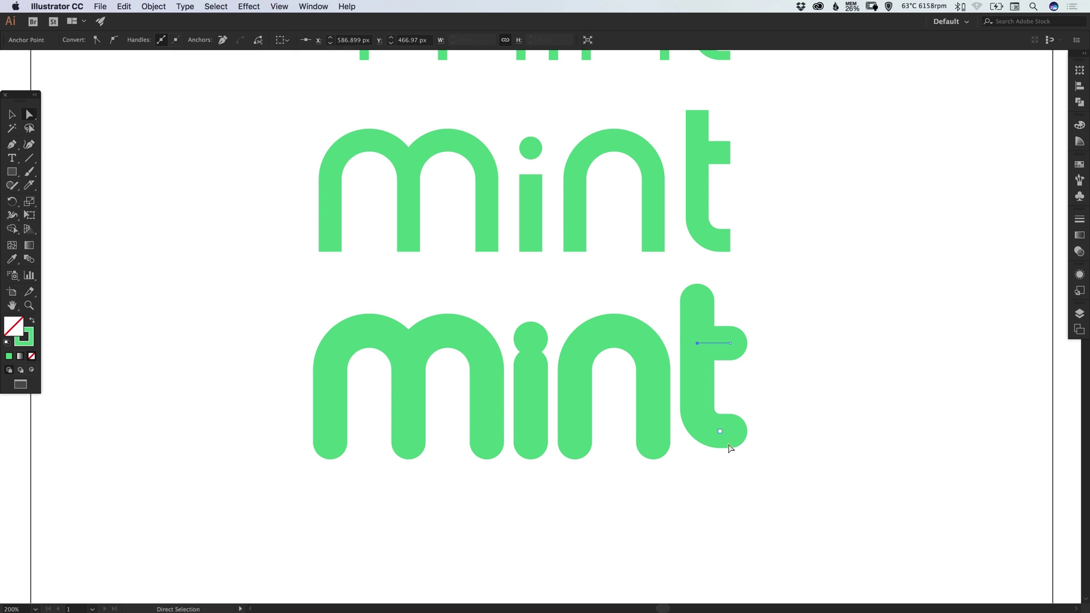
# Lower the bold t's foot anchor points to line up with the other letters' base, making the path 124.843 px tall.
pyautogui.moveTo(785, 463); pyautogui.dragTo(689, 384)
pyautogui.press('z')
pyautogui.moveTo(437, 277); pyautogui.dragTo(829, 511)
pyautogui.press('a')
pyautogui.hotkey('shift', 'Down')
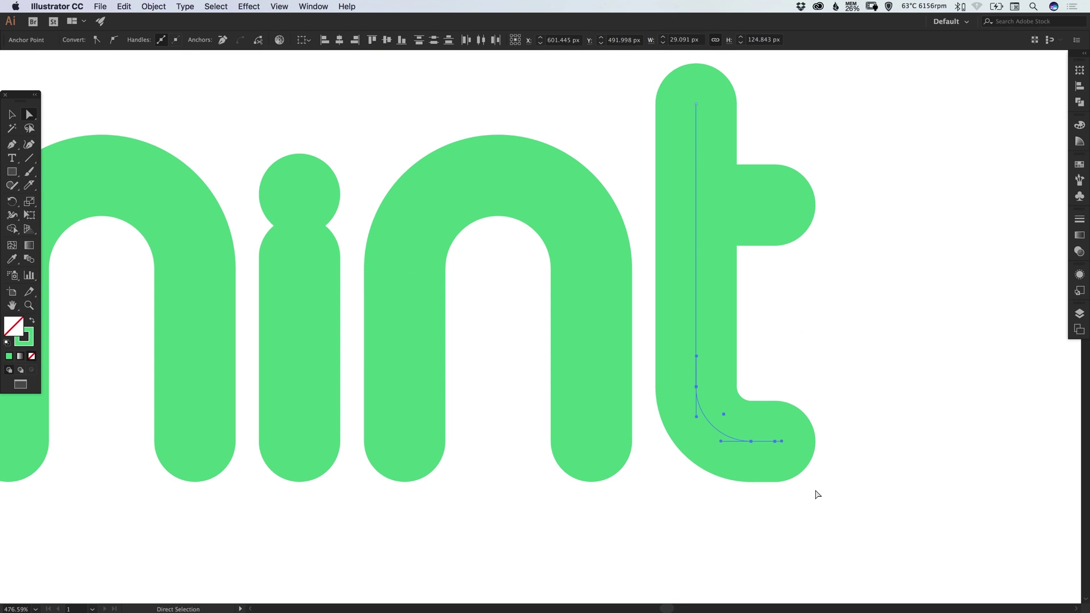
# Shift the bold t's foot left over the n to compare their bases, and return it beneath the stem.
pyautogui.press('super')
pyautogui.hotkey('shift', 'Left')
pyautogui.hotkey('shift', 'Left')
pyautogui.hotkey('shift', 'Left')
pyautogui.hotkey('shift', 'Left')
pyautogui.hotkey('shift', 'Left')
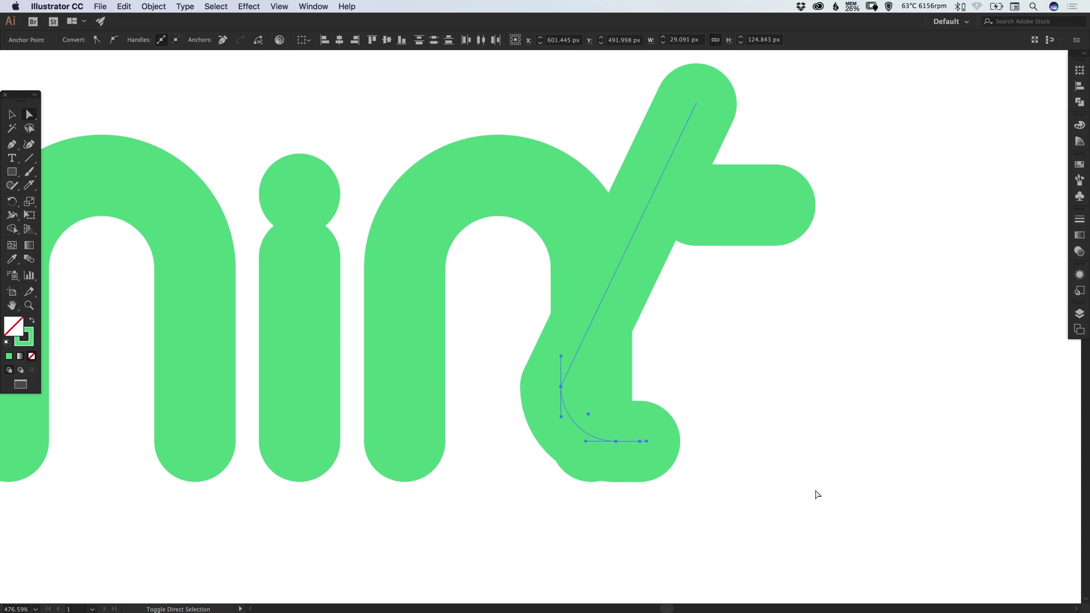
pyautogui.hotkey('shift', 'Right')
pyautogui.hotkey('shift', 'Right')
pyautogui.hotkey('shift', 'Right')
pyautogui.hotkey('shift', 'Right')
pyautogui.hotkey('shift', 'Right')
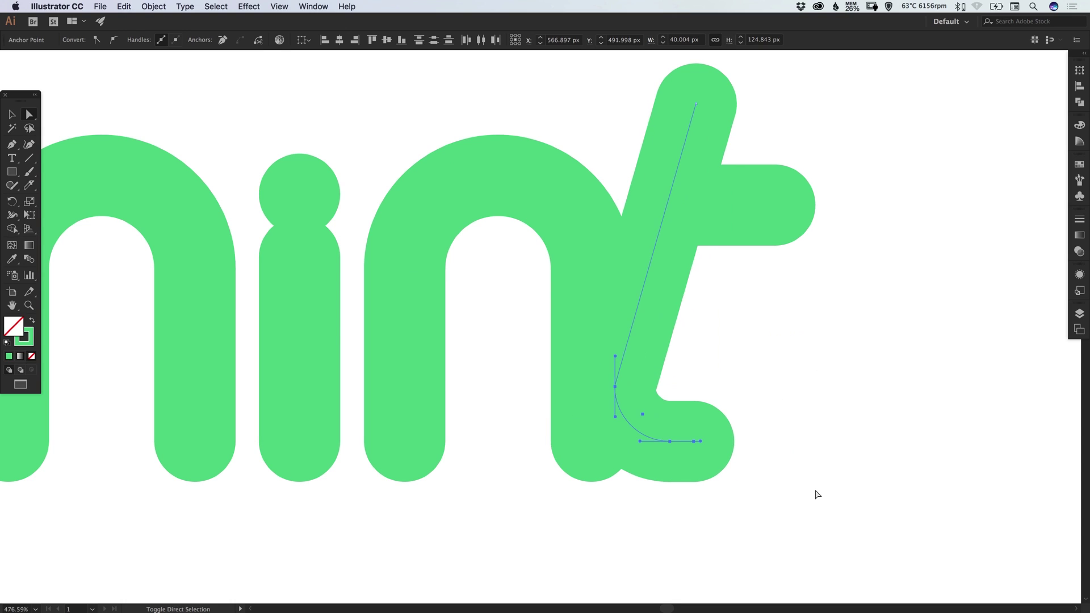
pyautogui.press('super+minus')
pyautogui.press('super+minus')
pyautogui.press('super+minus')
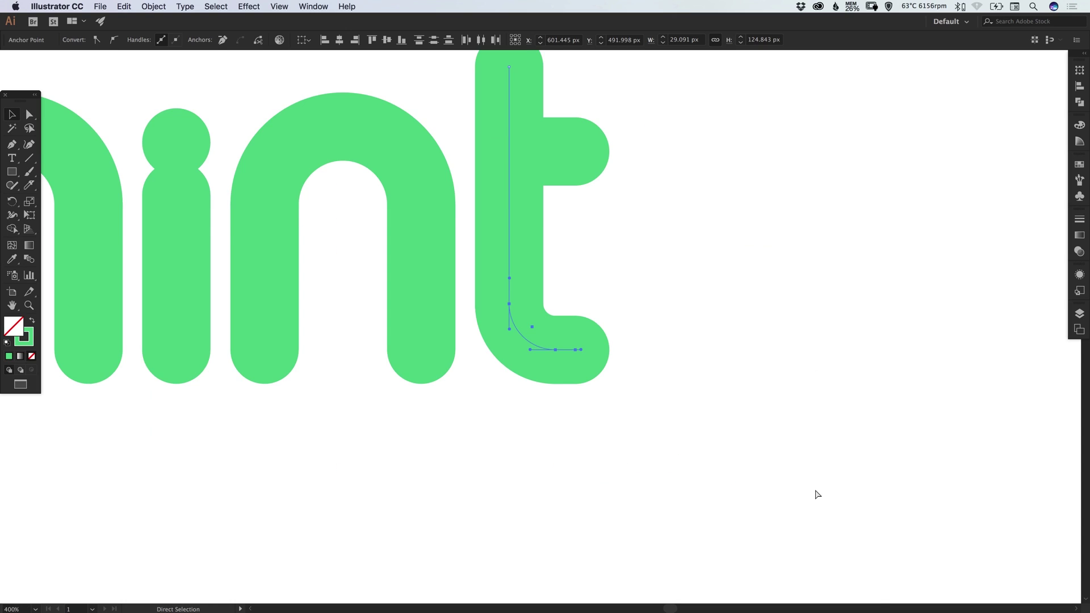
pyautogui.moveTo(435, 365); pyautogui.dragTo(447, 383)
# Raise the dot of the bold i clear of its stem, to Y 447.985 px.
pyautogui.press('a')
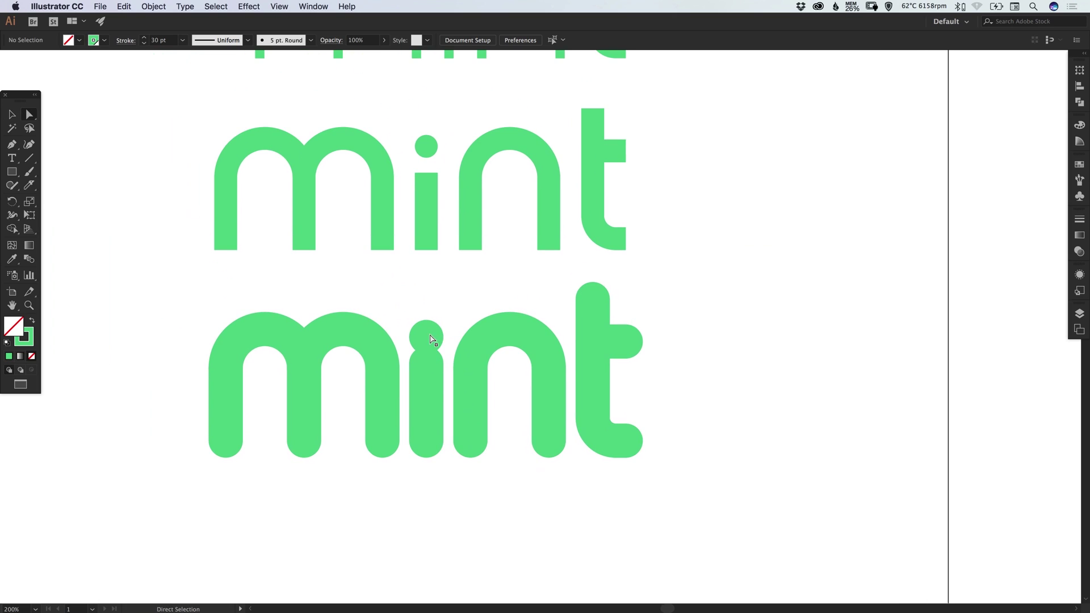
pyautogui.press('z')
pyautogui.moveTo(360, 285); pyautogui.dragTo(497, 409)
pyautogui.press('v')
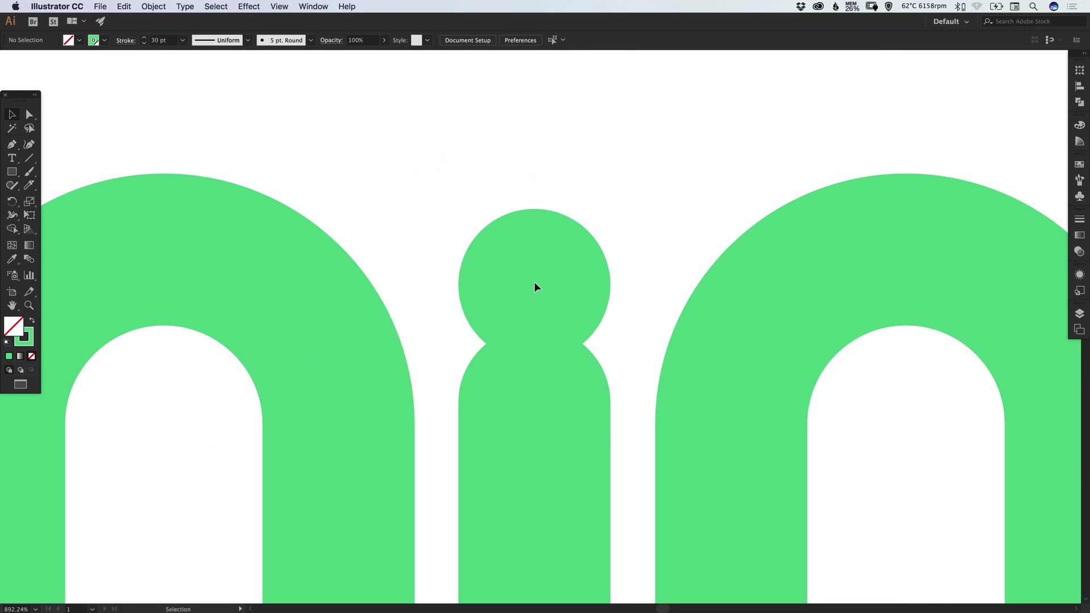
pyautogui.moveTo(534, 283); pyautogui.dragTo(531, 248)
pyautogui.press('super+minus')
pyautogui.press('super+minus')
pyautogui.press('super+minus')
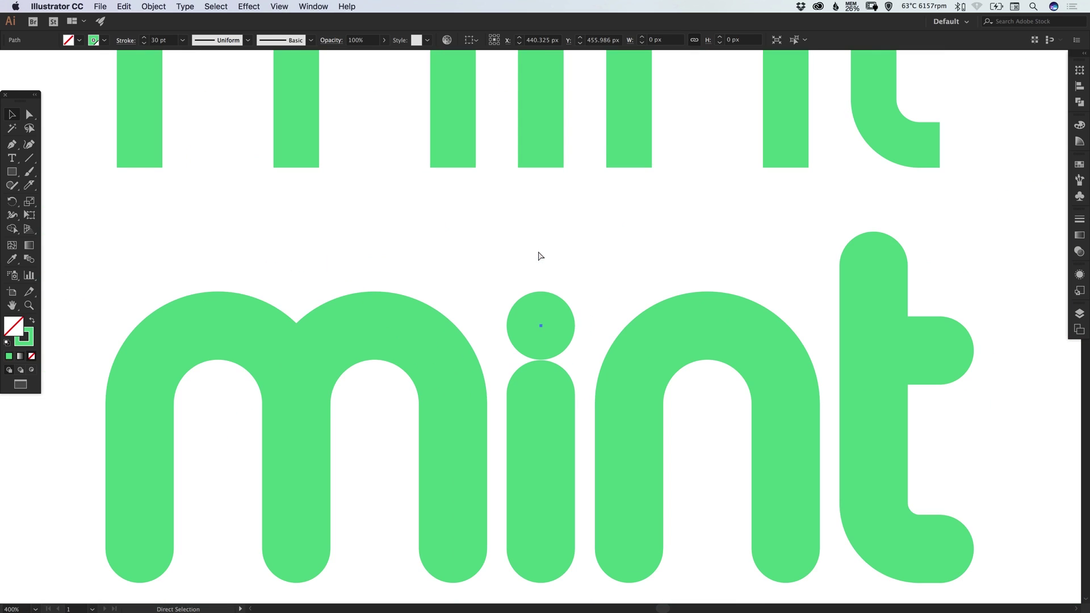
pyautogui.hotkey('shift', 'Up')
pyautogui.press('super+z')
pyautogui.press('super+minus')
pyautogui.press('super+minus')
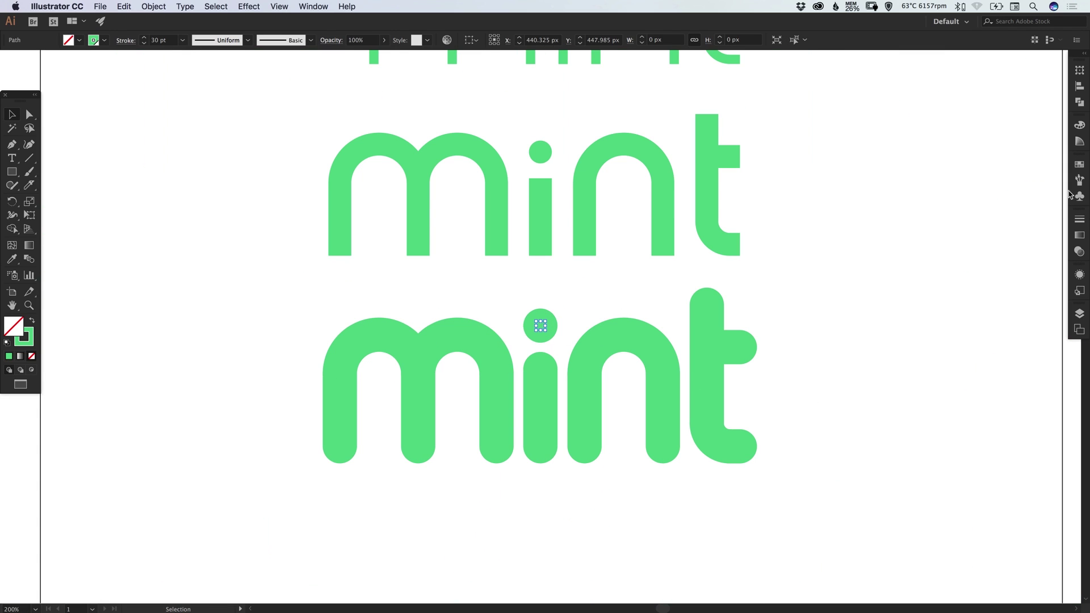
# Enlarge the bold i's dot by trying a 34 pt stroke weight and settling on 32 pt.
pyautogui.click(1080, 220)
pyautogui.click(1002, 232)
pyautogui.write('34')
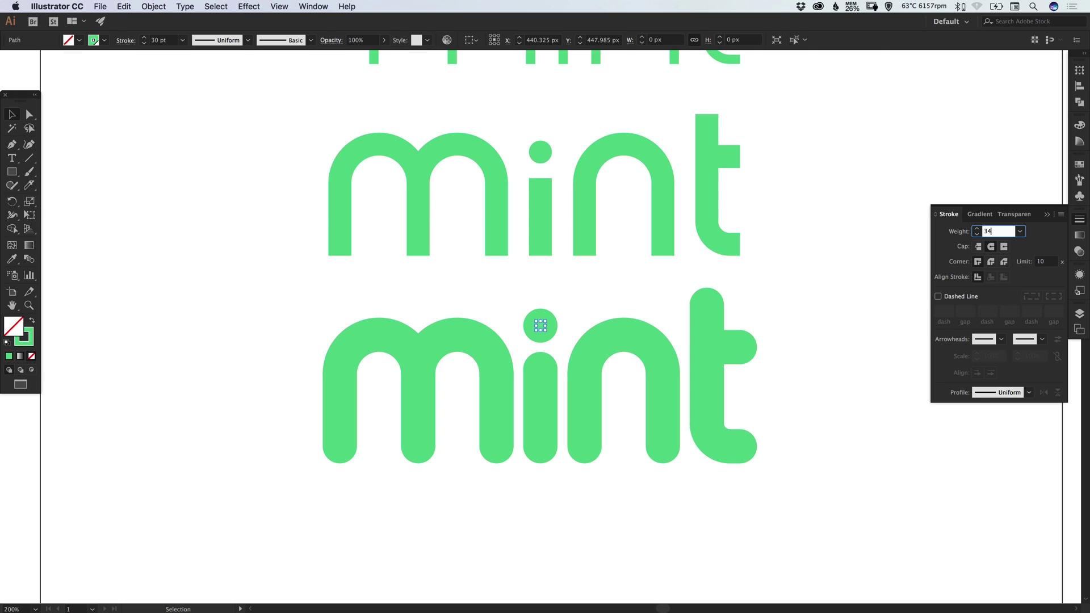
pyautogui.press('Return')
pyautogui.press('super+a')
pyautogui.write('32')
pyautogui.press('Return')
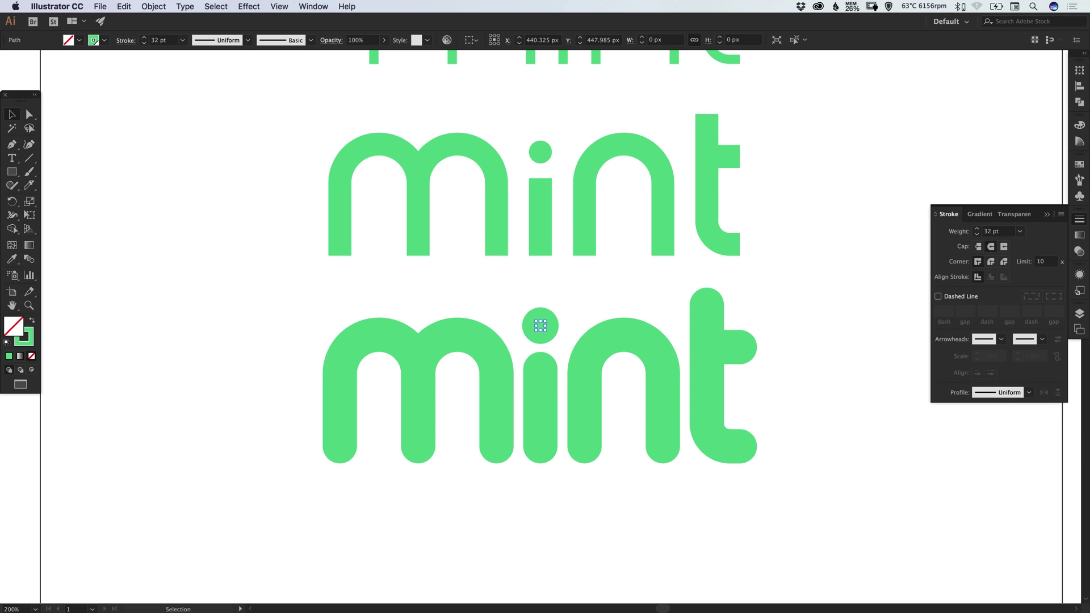
# Lower the top anchor point of the bold i's stem slightly to widen the gap beneath the dot.
pyautogui.press('super+shift+a')
pyautogui.moveTo(633, 324); pyautogui.dragTo(532, 342)
pyautogui.press('a')
pyautogui.click(440, 390)
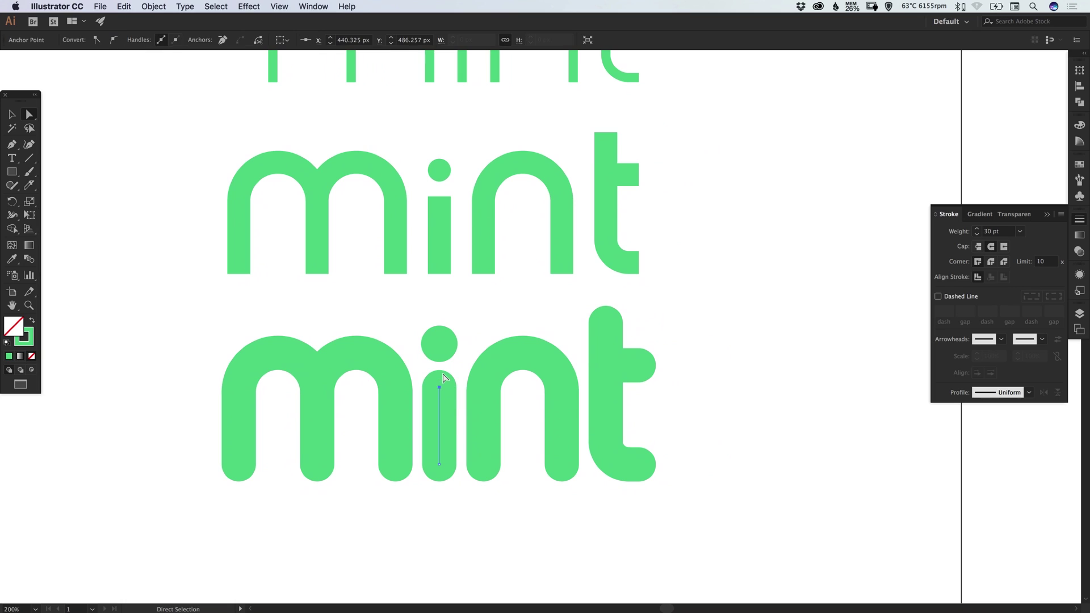
pyautogui.press('Down')
pyautogui.press('Down')
pyautogui.press('Down')
pyautogui.press('Down')
pyautogui.press('Down')
pyautogui.press('Down')
pyautogui.press('super+shift+a')
# Nudge the bold i's dot down slightly toward the shortened stem.
pyautogui.press('v')
pyautogui.click(440, 341)
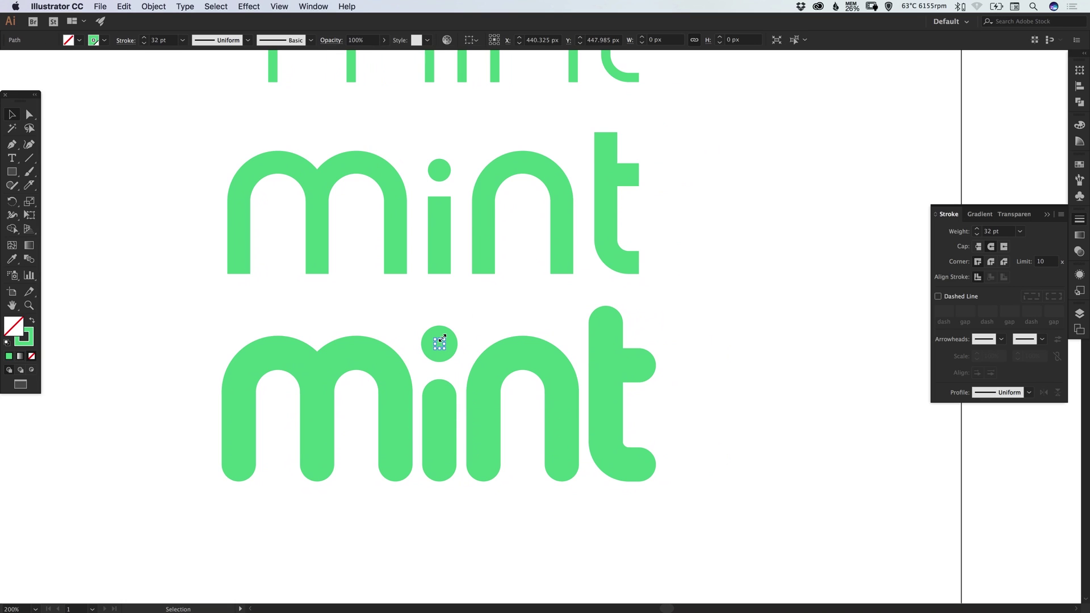
pyautogui.press('Down')
pyautogui.press('Down')
pyautogui.press('Down')
pyautogui.press('Down')
pyautogui.press('Down')
pyautogui.press('super+shift+a')
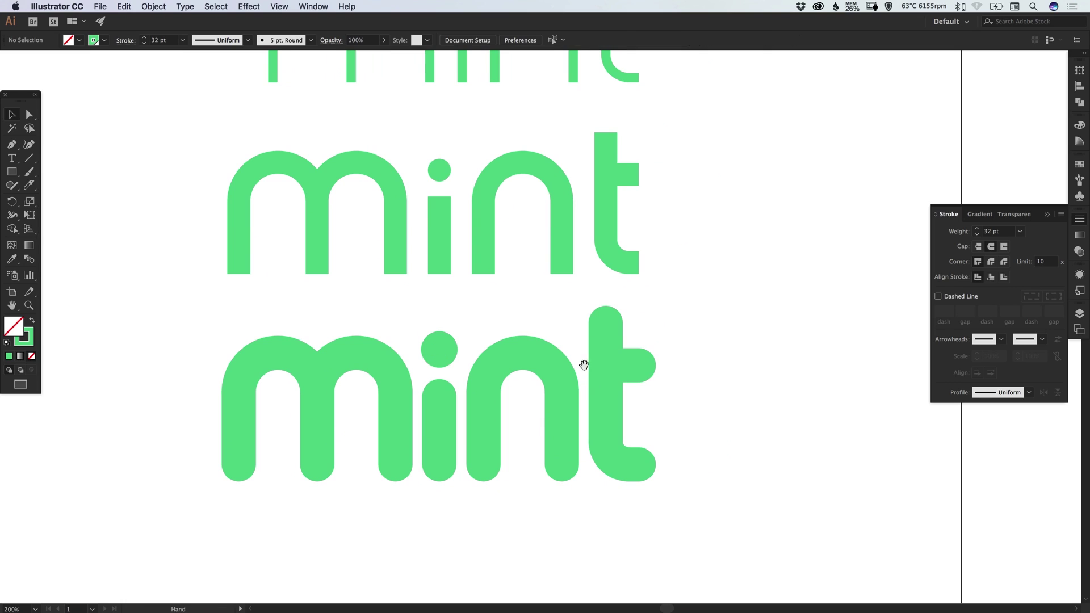
pyautogui.moveTo(585, 365); pyautogui.dragTo(631, 365)
pyautogui.click(1080, 219)
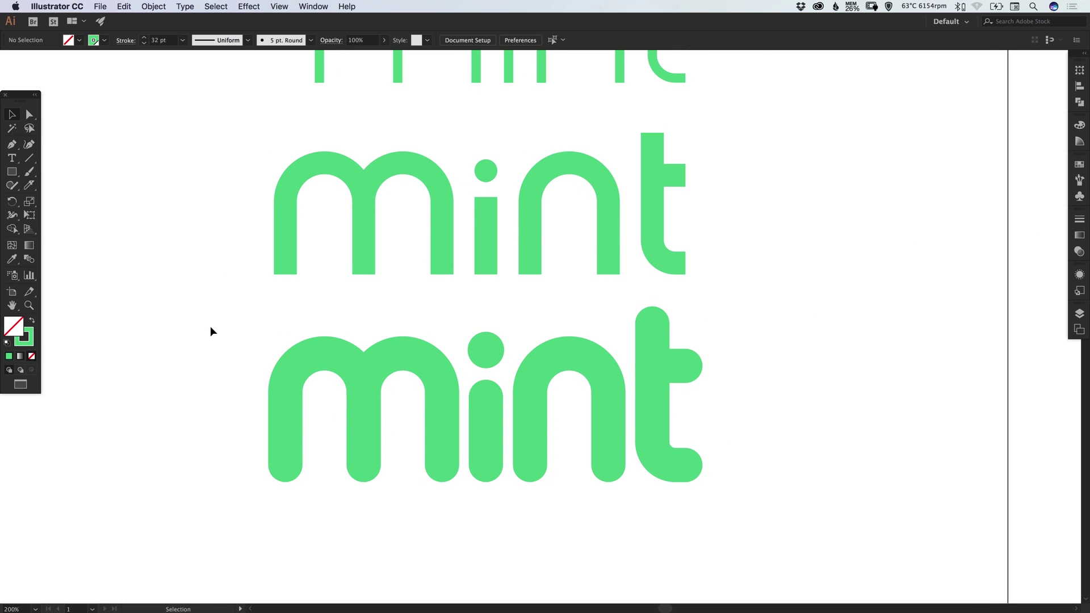
# Shift the bold word's m 10 px left, and move the m and i together another 10 px left.
pyautogui.moveTo(213, 324); pyautogui.dragTo(448, 492)
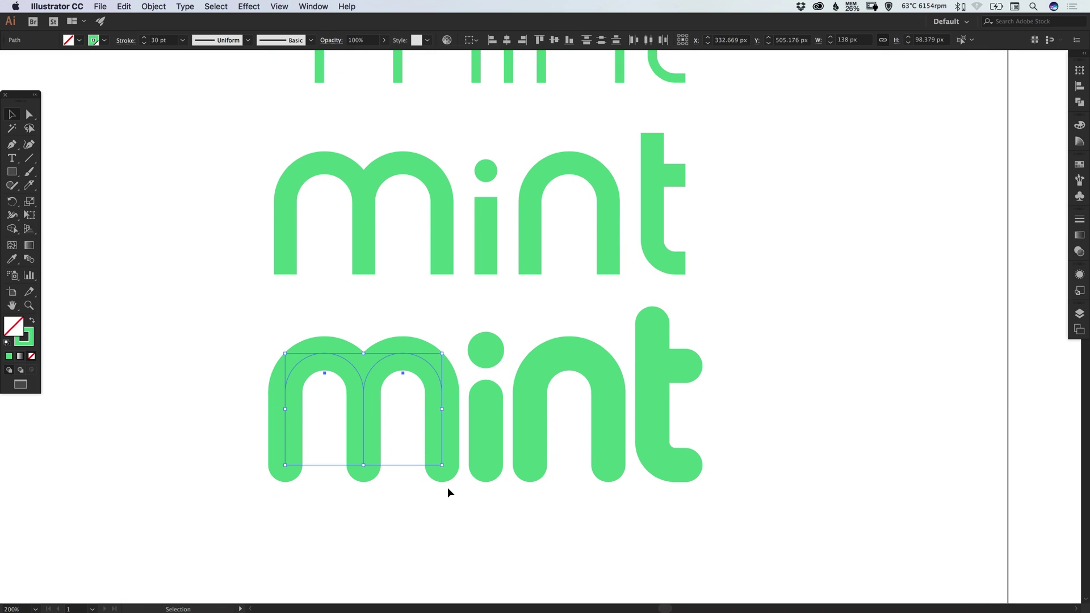
pyautogui.press('a')
pyautogui.press('super+minus')
pyautogui.press('v')
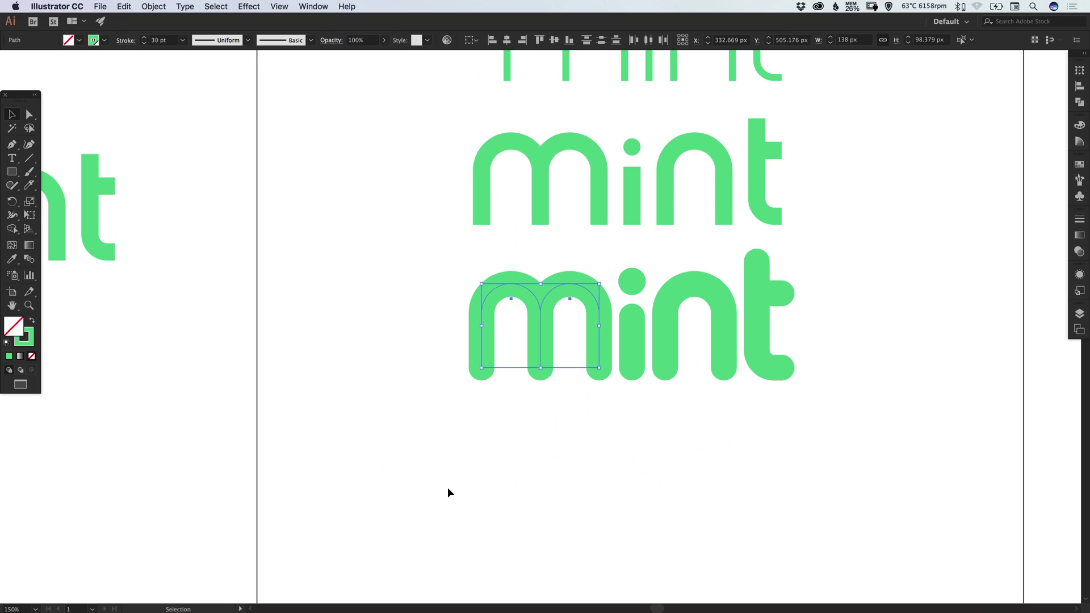
pyautogui.scroll(5, 738, 307)
pyautogui.hscroll(5, 738, 307)
pyautogui.click(788, 332)
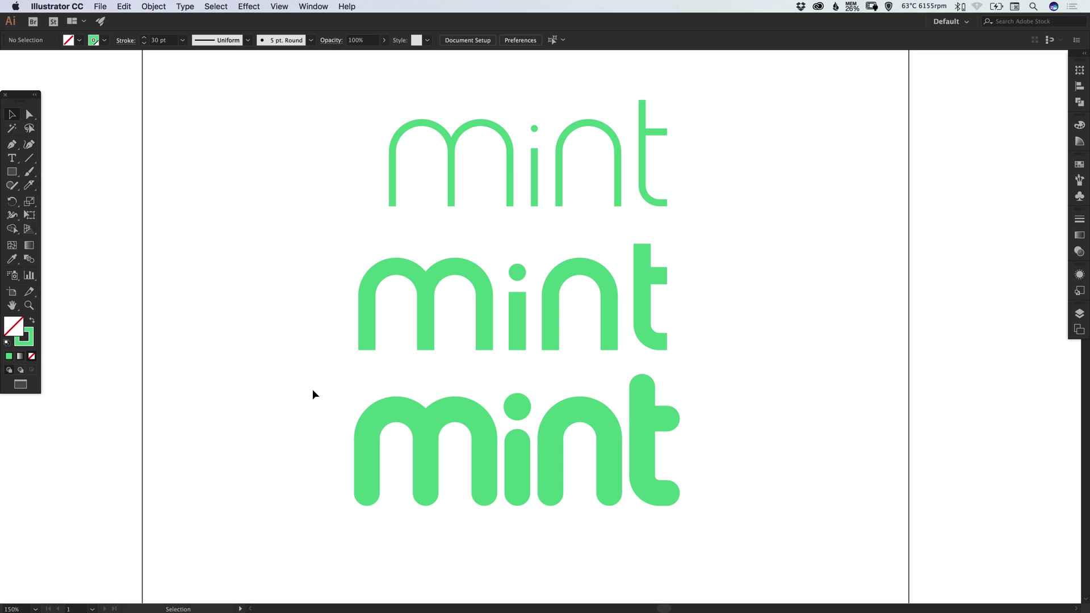
pyautogui.moveTo(313, 389); pyautogui.dragTo(493, 515)
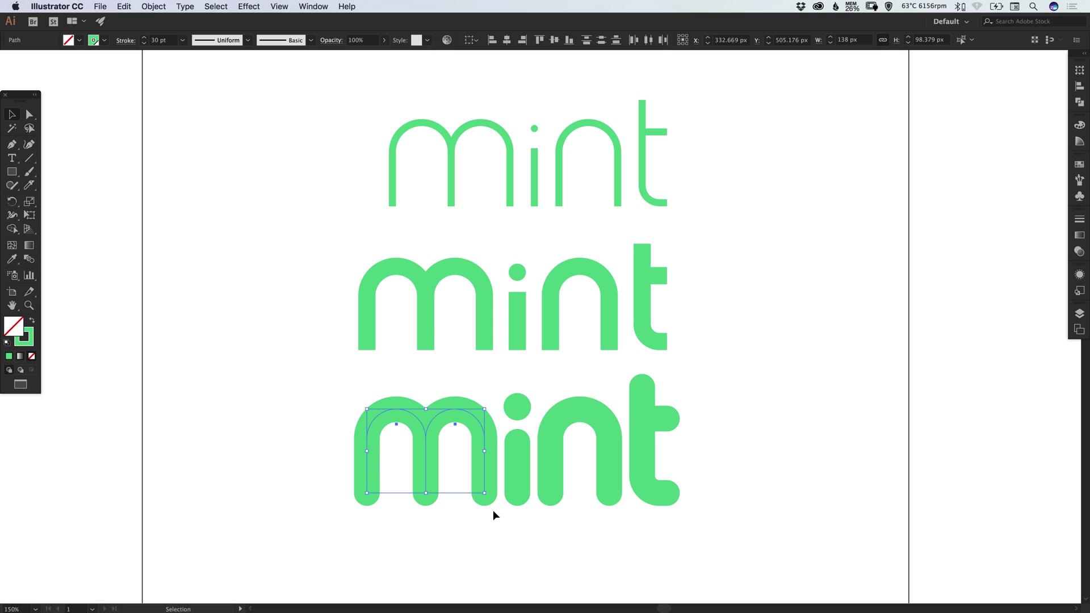
pyautogui.hotkey('shift', 'Left')
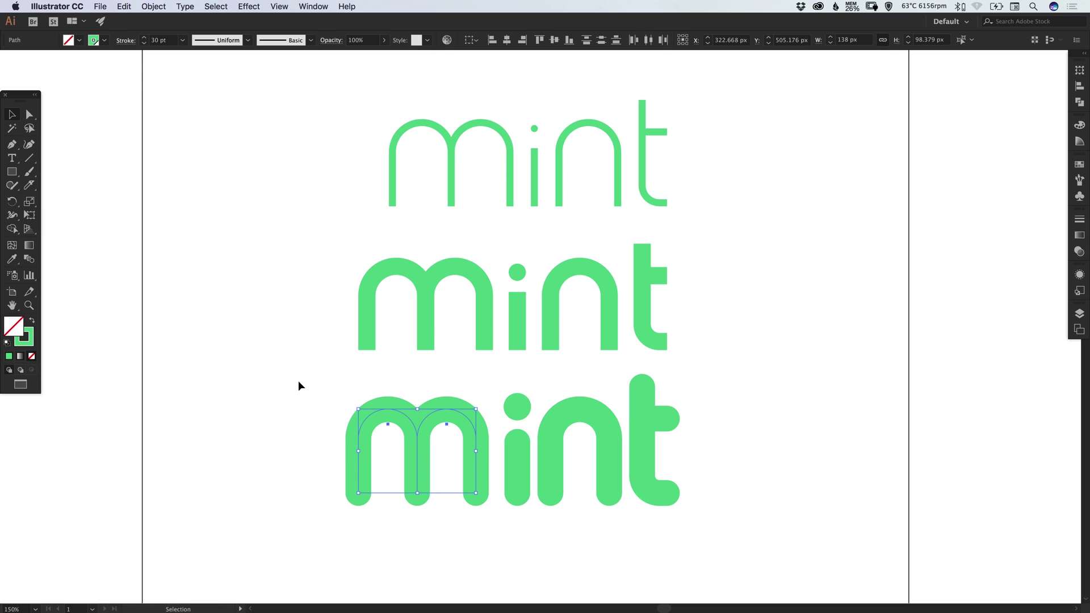
pyautogui.moveTo(298, 378); pyautogui.dragTo(516, 506)
pyautogui.hotkey('shift', 'Left')
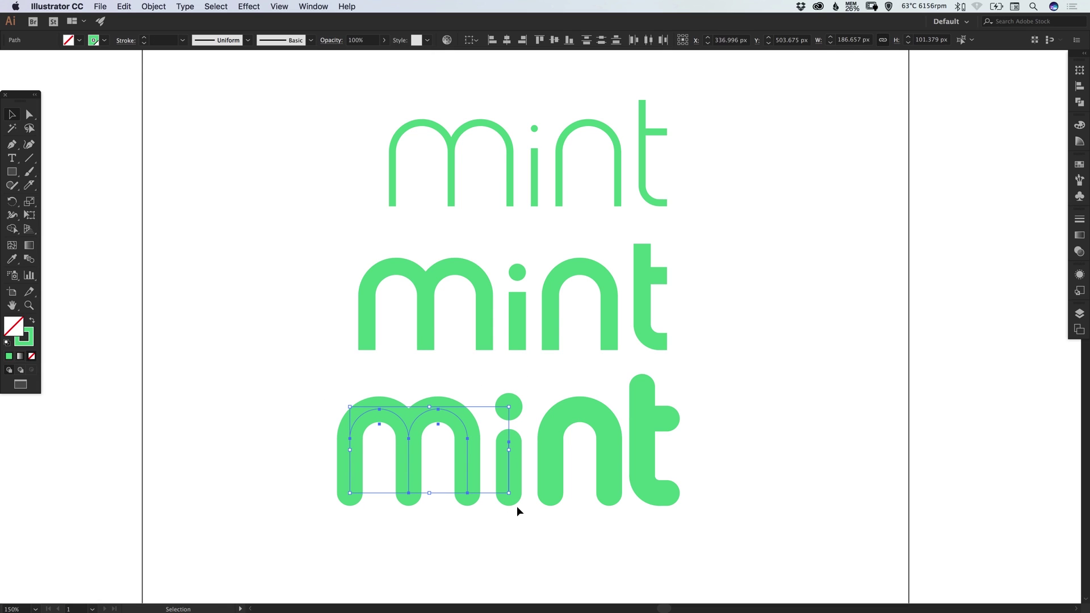
# Move the bold word's t 10 px right to open the gap after the n.
pyautogui.moveTo(631, 364); pyautogui.dragTo(677, 562)
pyautogui.hotkey('shift', 'Right')
pyautogui.click(697, 541)
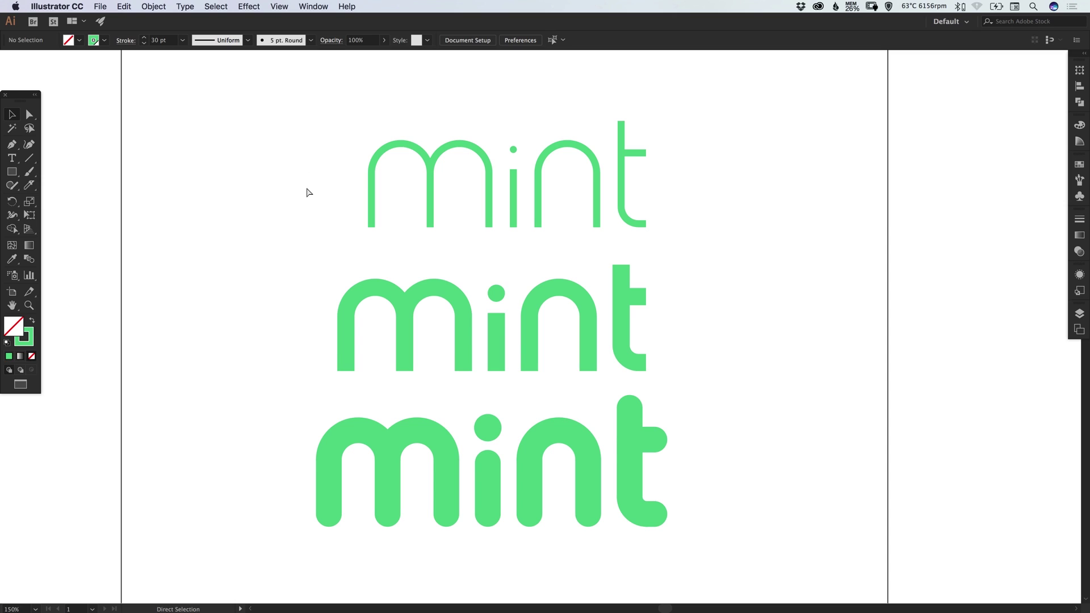
# Move the thin and medium mint words, including the stray piece of the t, off the artboard to its left.
pyautogui.press('super+0')
pyautogui.moveTo(378, 223); pyautogui.dragTo(621, 335)
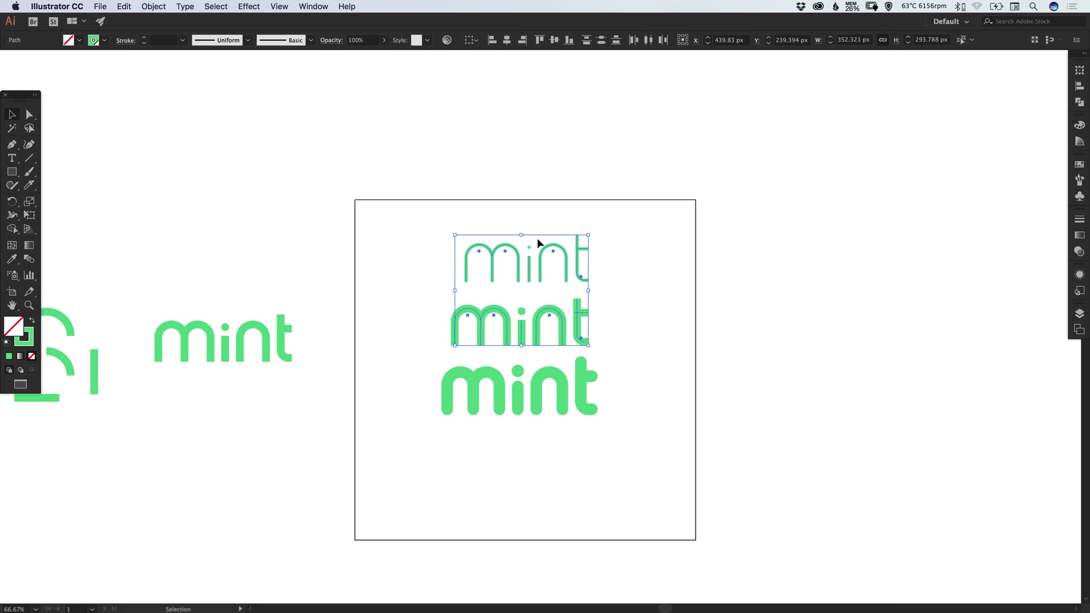
pyautogui.moveTo(573, 274); pyautogui.dragTo(276, 227)
pyautogui.hscroll(-10, 470, 297)
pyautogui.moveTo(172, 465); pyautogui.dragTo(409, 222)
pyautogui.click(559, 245)
pyautogui.hscroll(5, 479, 296)
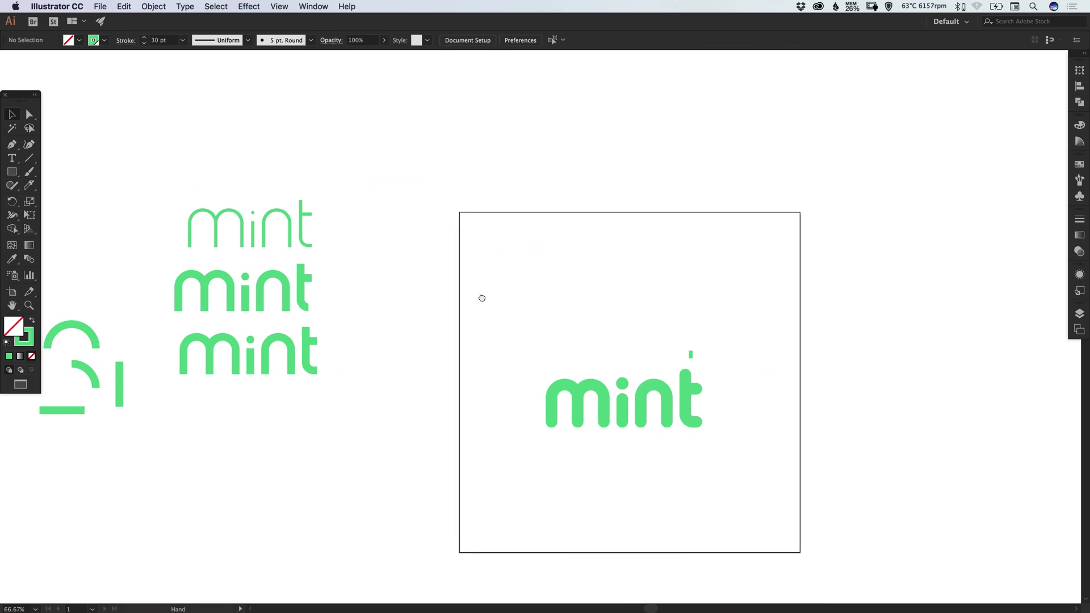
pyautogui.moveTo(678, 355); pyautogui.dragTo(297, 310)
pyautogui.click(394, 298)
pyautogui.moveTo(505, 327); pyautogui.dragTo(407, 317)
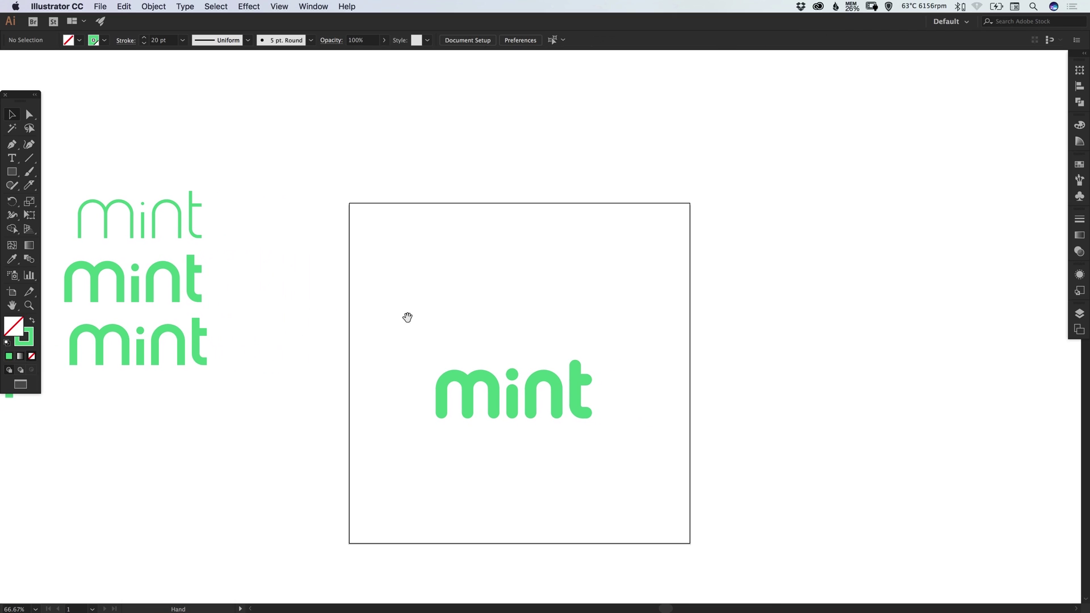
# Place a backup copy of the bold mint word left of the artboard, near the other versions.
pyautogui.press('super+space')
pyautogui.moveTo(333, 207); pyautogui.dragTo(649, 472)
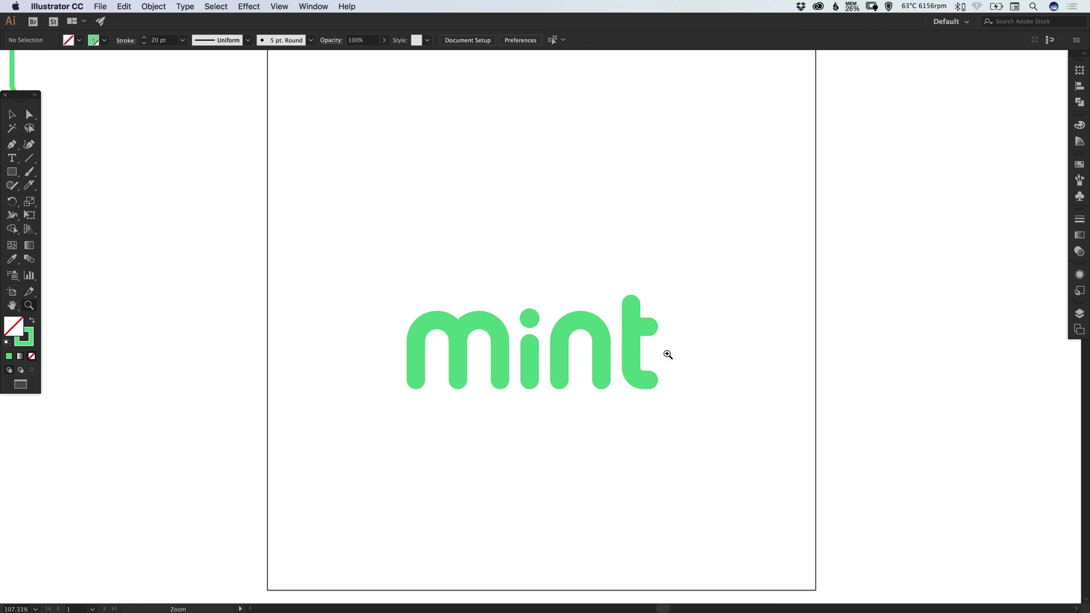
pyautogui.moveTo(621, 348); pyautogui.dragTo(563, 394)
pyautogui.moveTo(332, 329); pyautogui.dragTo(539, 447)
pyautogui.press('space')
pyautogui.moveTo(366, 411); pyautogui.dragTo(97, 400)
pyautogui.press('space')
pyautogui.moveTo(790, 291); pyautogui.dragTo(508, 344)
pyautogui.press('space')
pyautogui.press('super+space')
pyautogui.moveTo(326, 252); pyautogui.dragTo(809, 497)
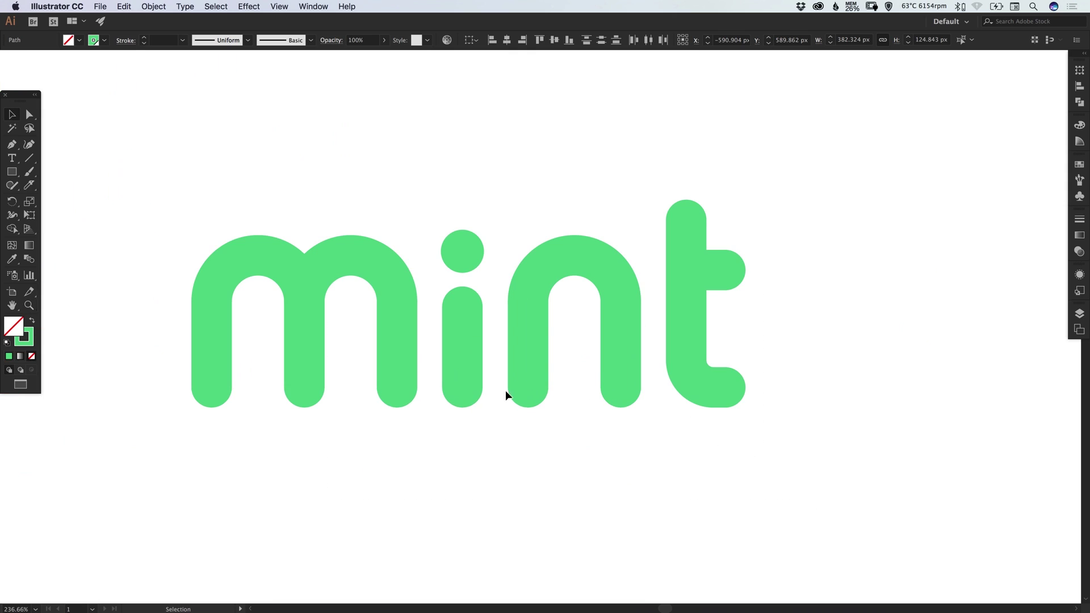
# Expand the fill and stroke of the bold word's paths and compare them in outline view before and after.
pyautogui.press('super+y')
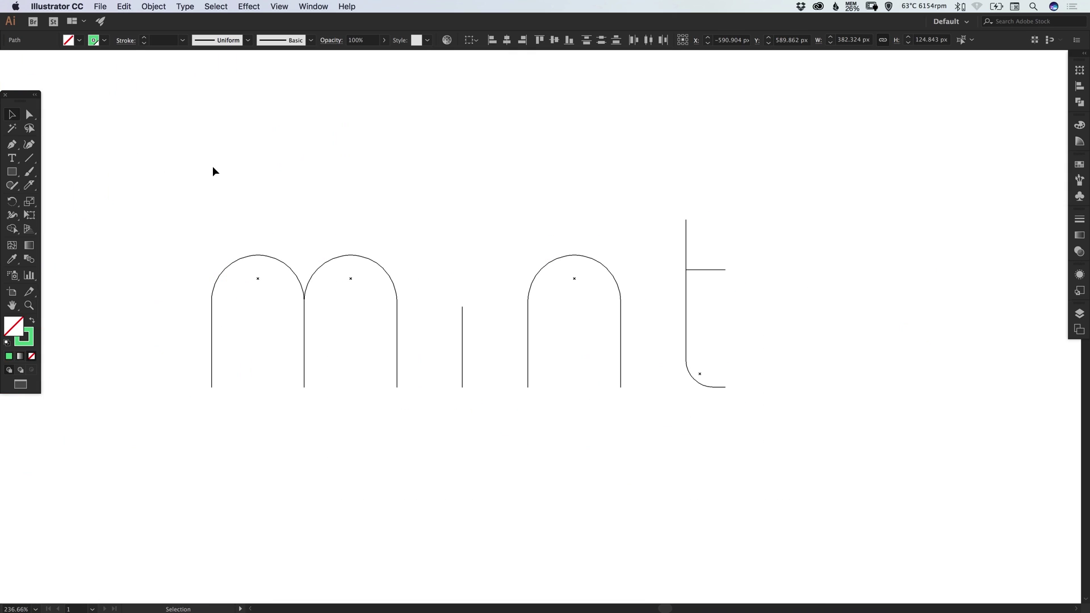
pyautogui.press('super+y')
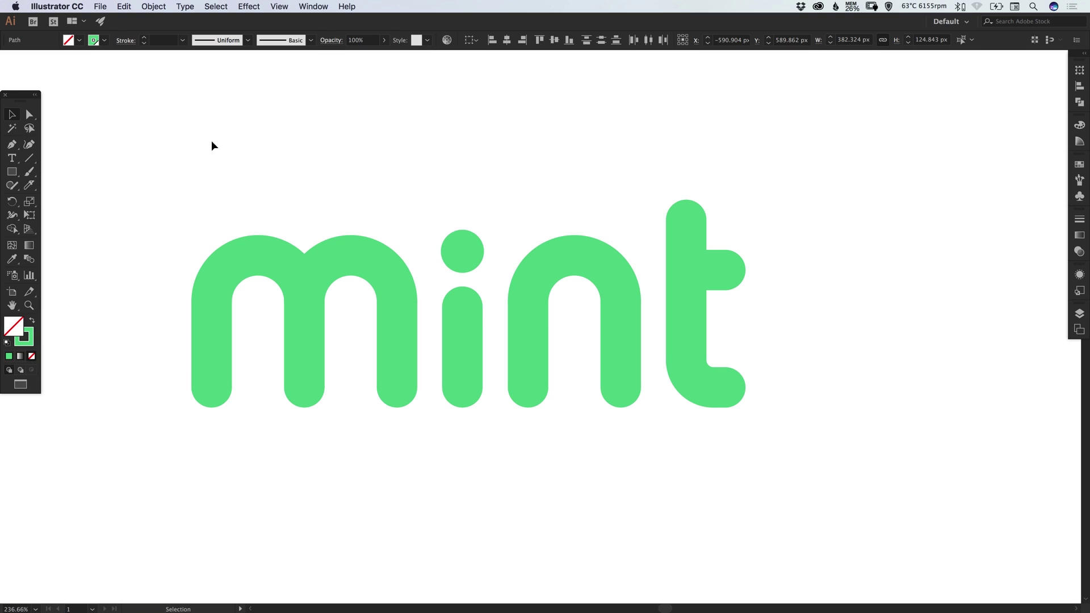
pyautogui.moveTo(157, 108); pyautogui.dragTo(755, 424)
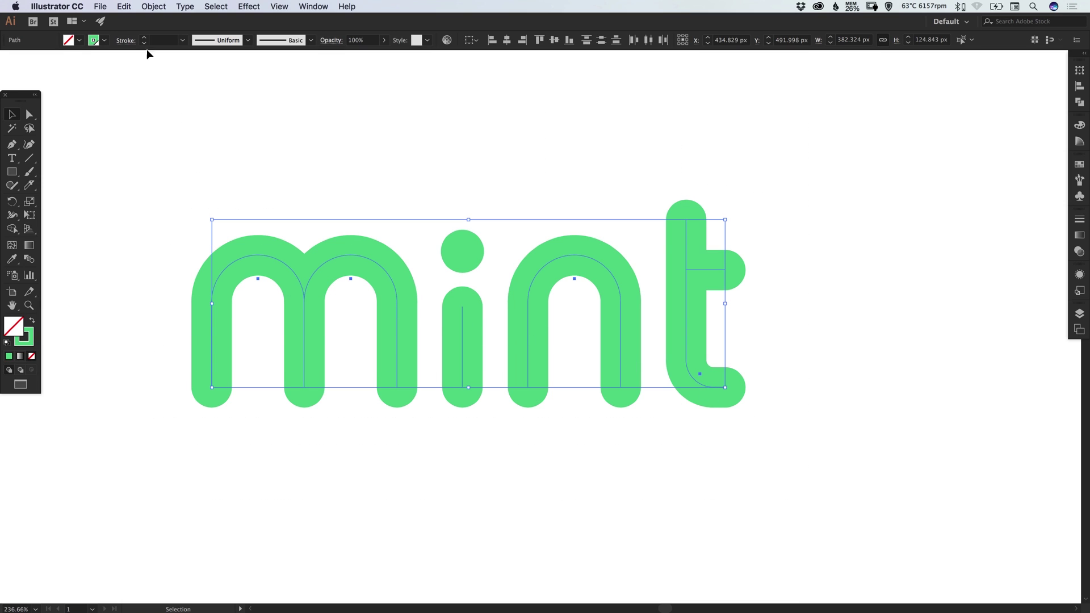
pyautogui.click(154, 6)
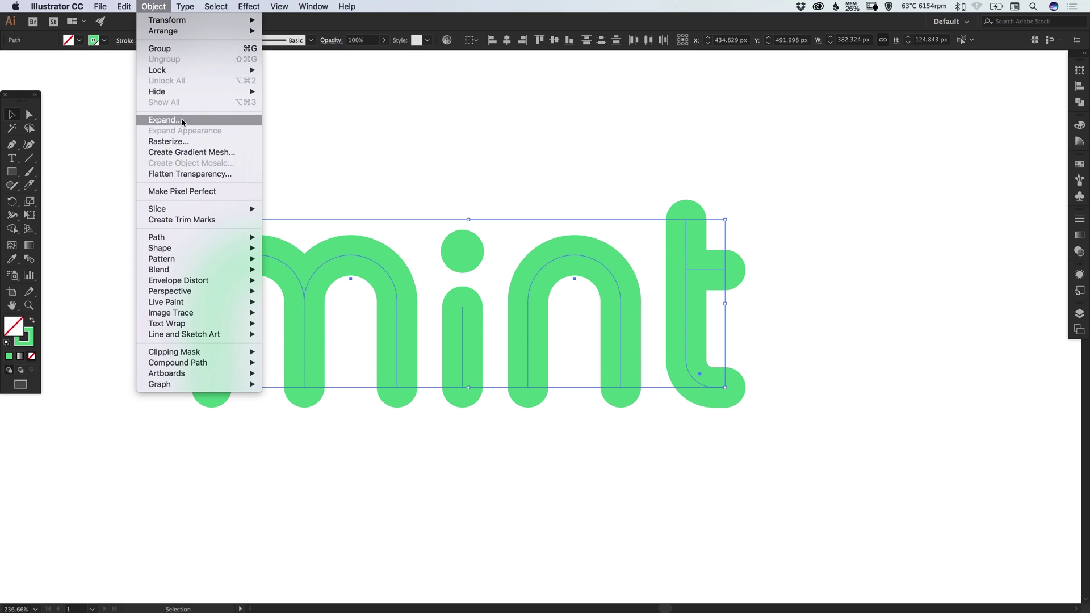
pyautogui.click(183, 118)
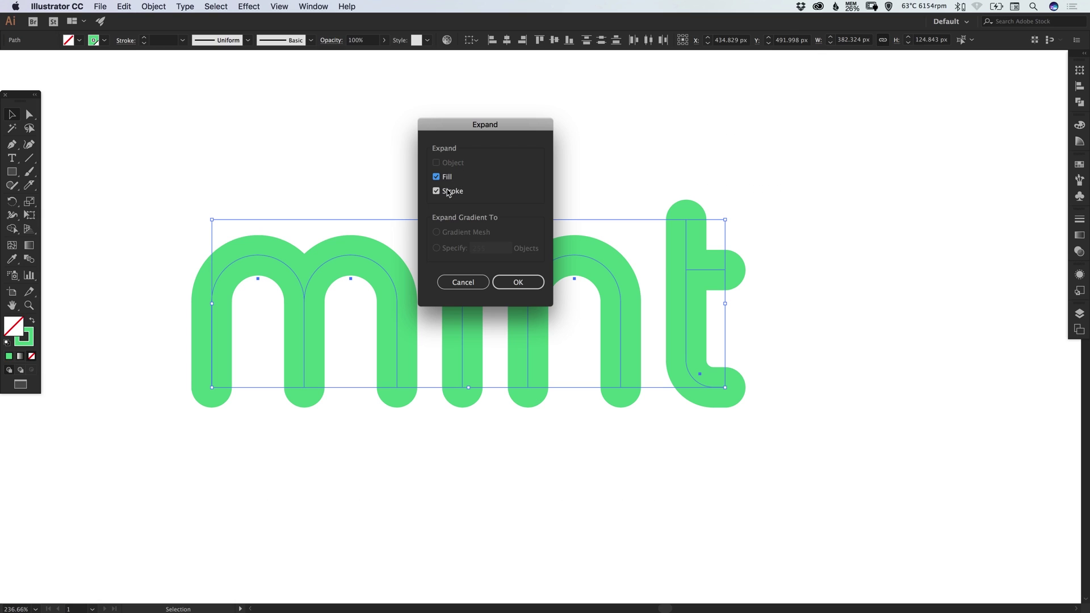
pyautogui.click(525, 286)
pyautogui.click(546, 139)
pyautogui.hotkey('ctrl', 'y')
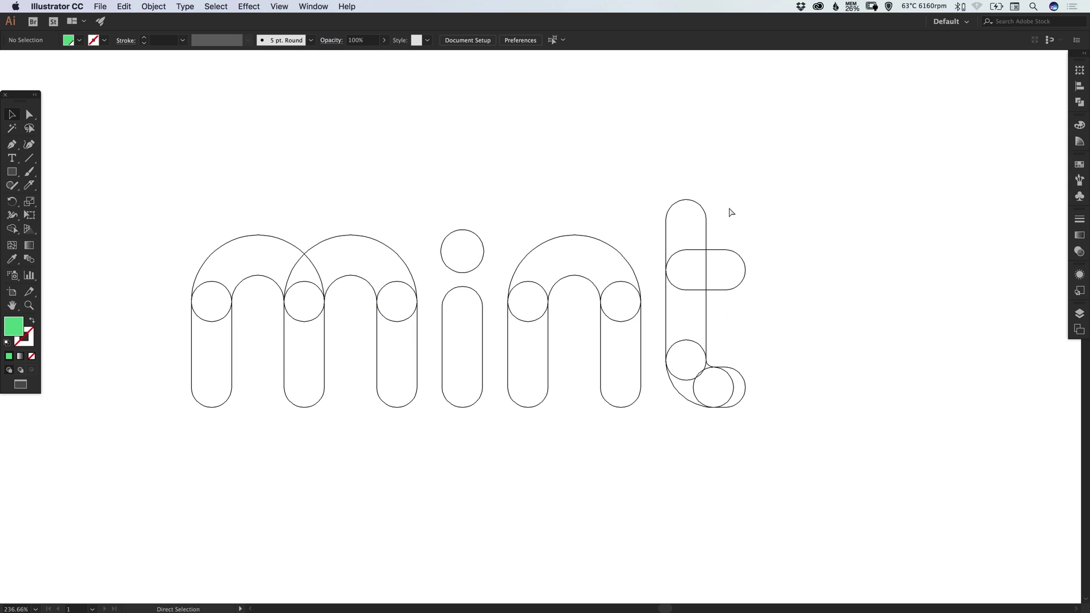
pyautogui.hotkey('ctrl', 'y')
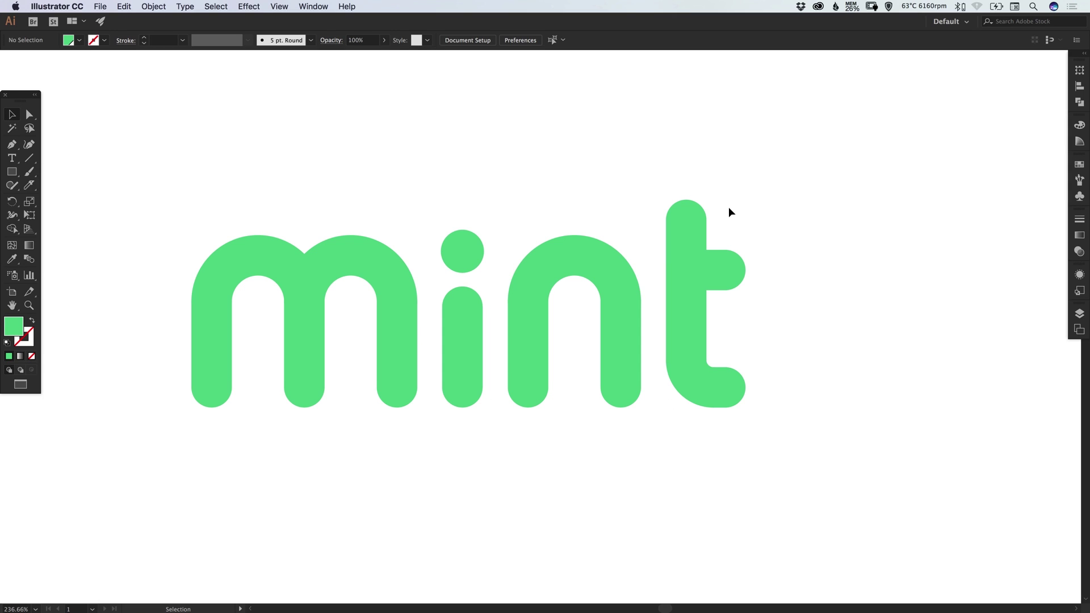
# Unite the overlapping pieces of the bold m into one shape with Pathfinder in outline view.
pyautogui.hotkey('ctrl', '-')
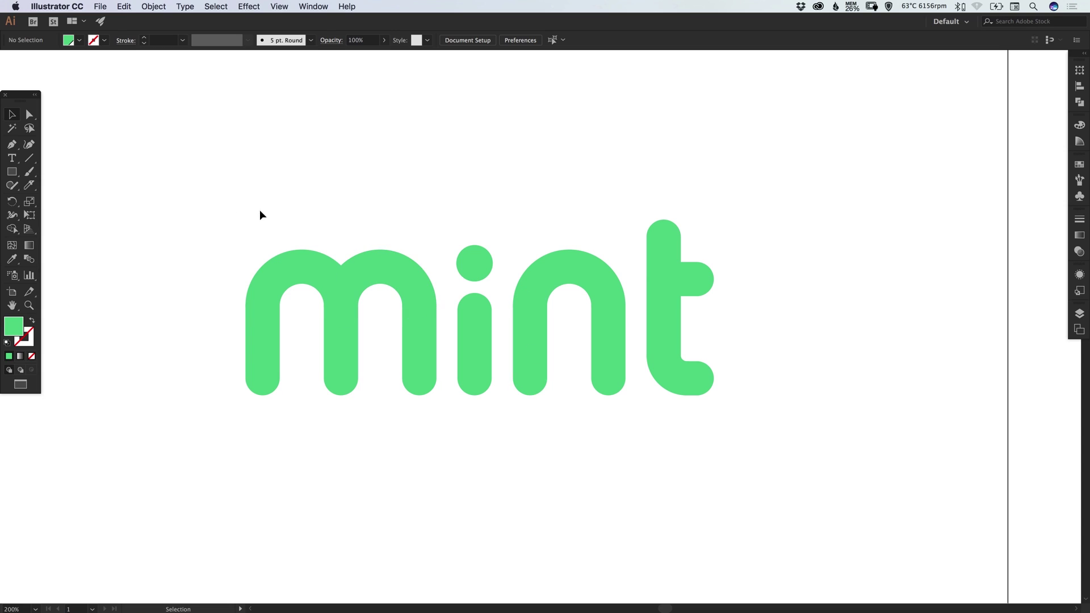
pyautogui.scroll(2, 240, 261)
pyautogui.moveTo(200, 257); pyautogui.dragTo(417, 467)
pyautogui.hotkey('ctrl', 'y')
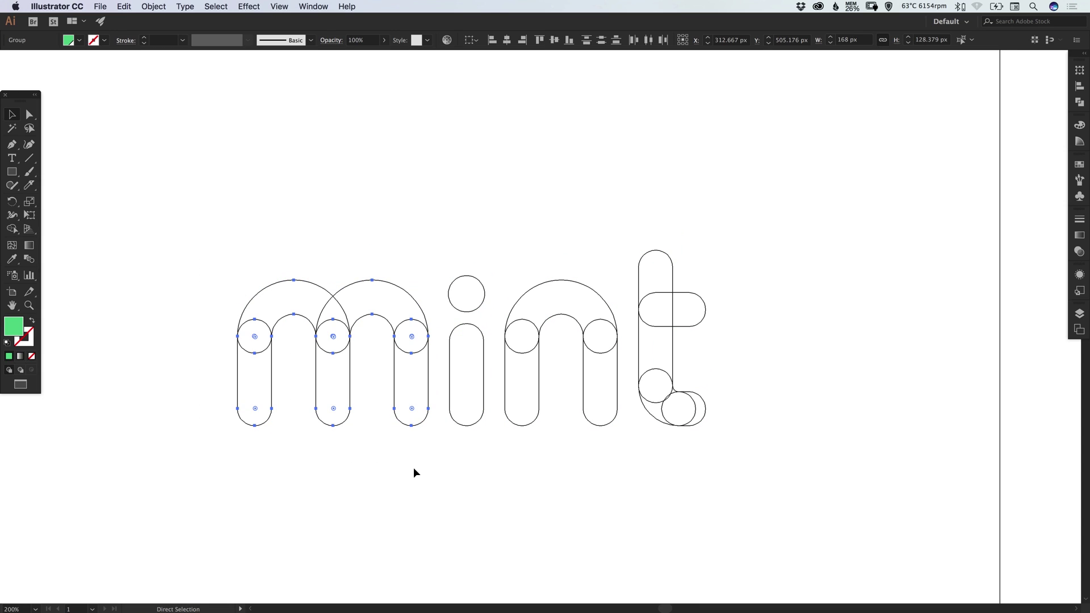
pyautogui.click(1080, 103)
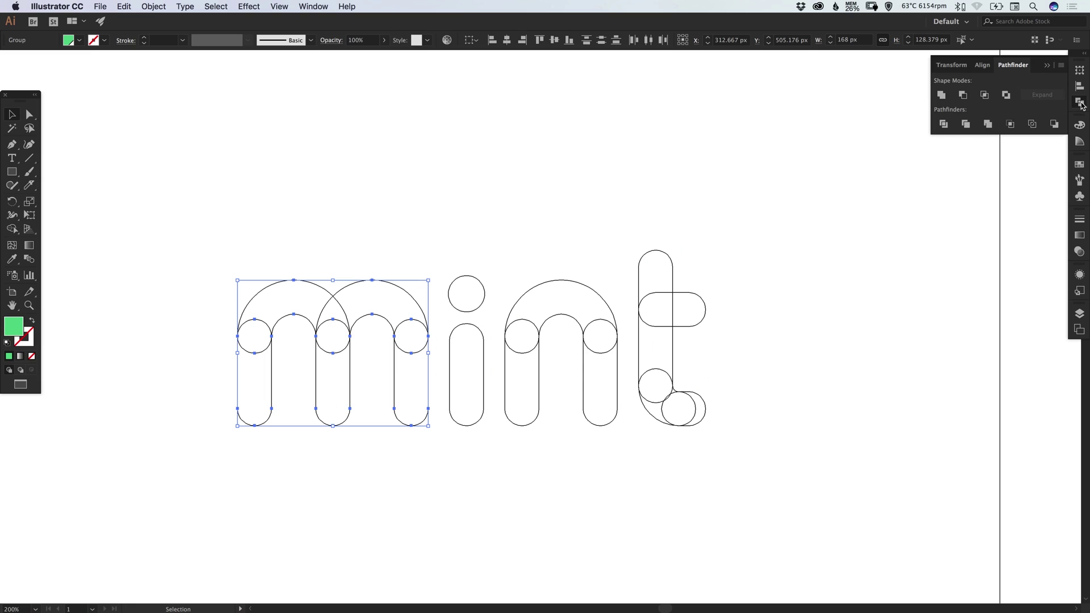
pyautogui.click(313, 6)
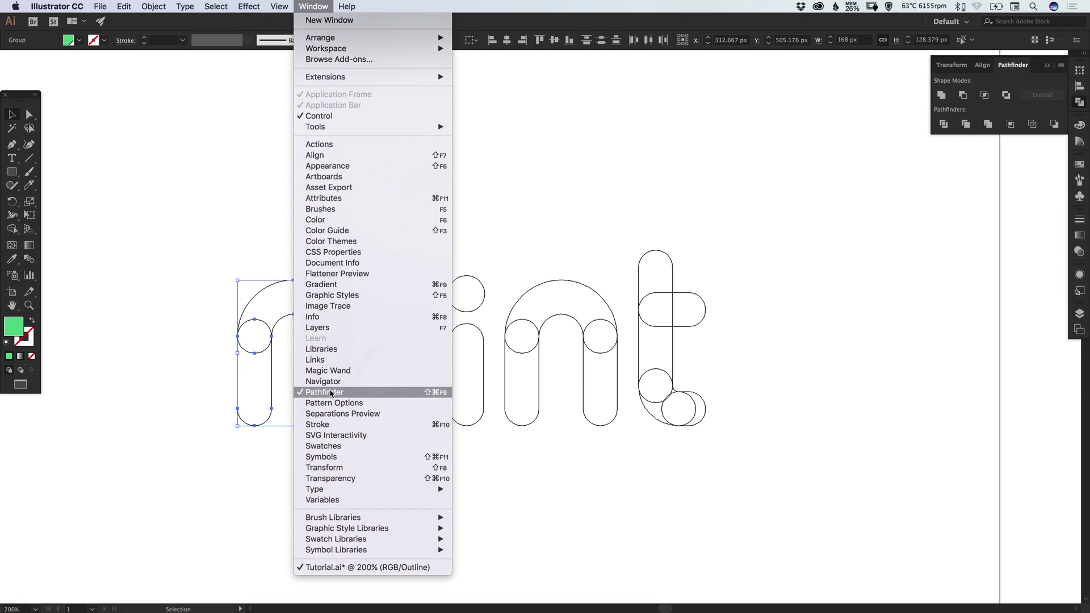
pyautogui.click(321, 6)
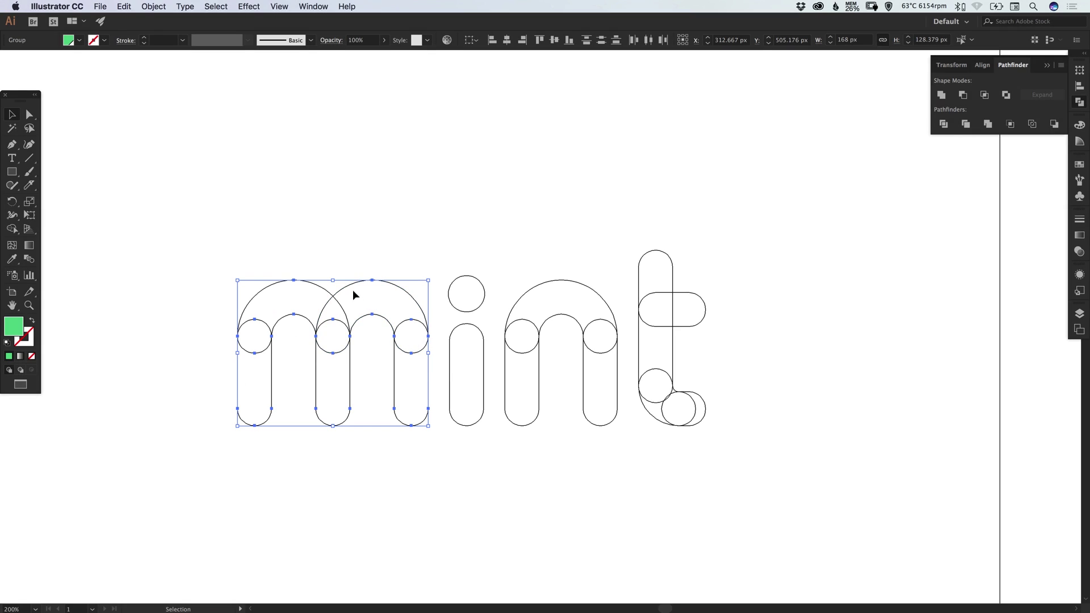
pyautogui.click(942, 95)
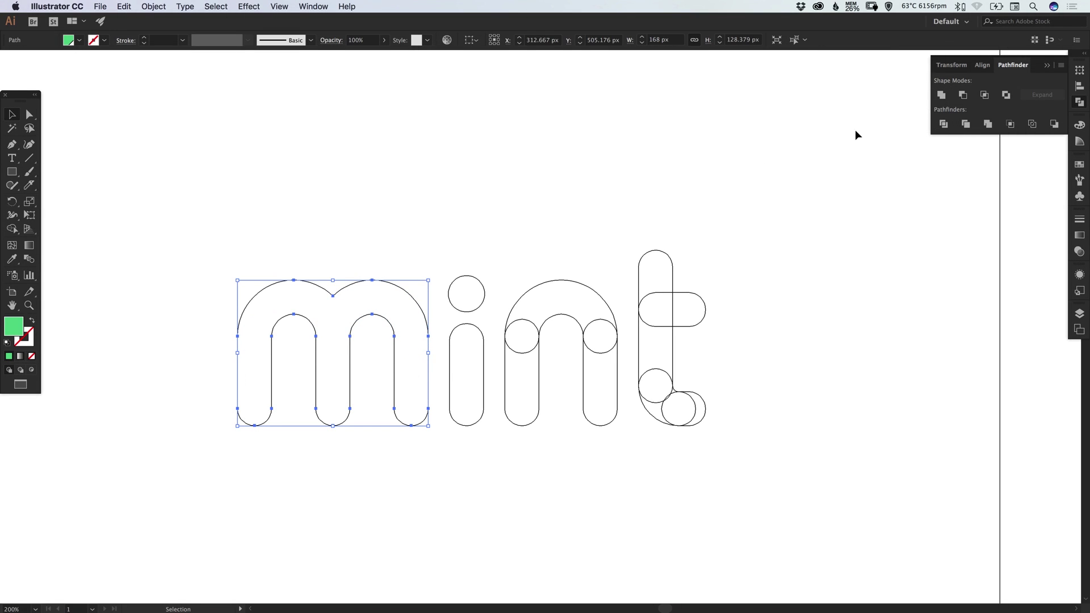
pyautogui.click(839, 194)
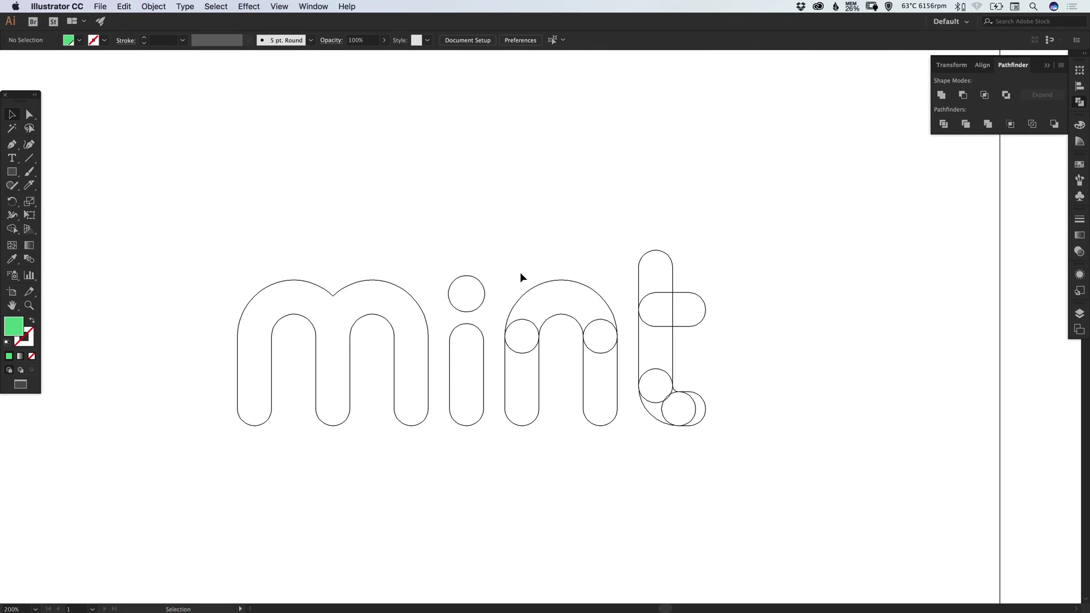
# Unite the overlapping pieces of the bold n into one shape.
pyautogui.moveTo(505, 257); pyautogui.dragTo(605, 360)
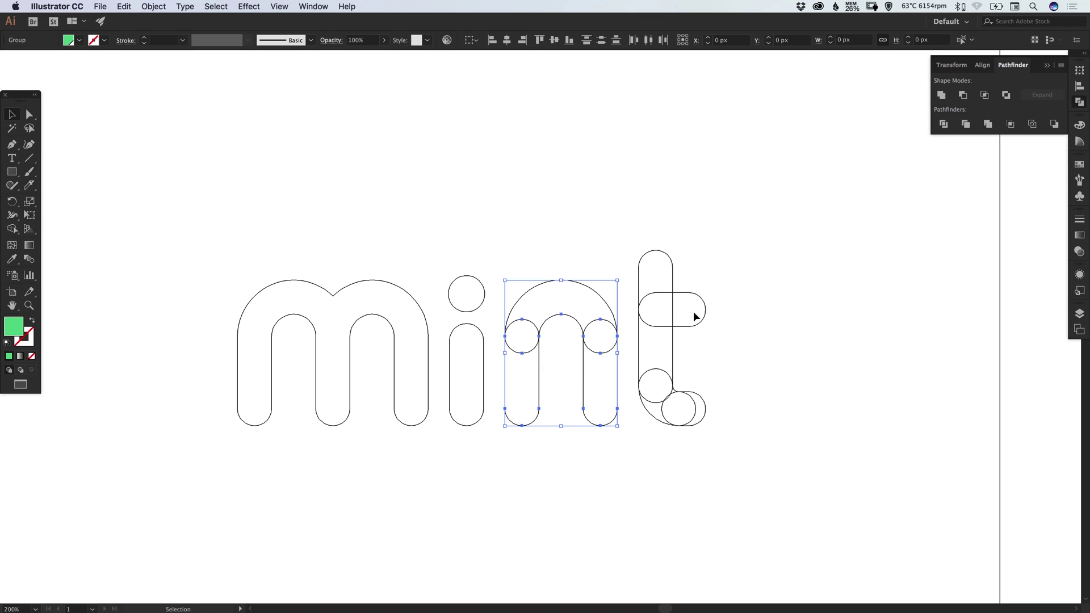
pyautogui.click(941, 96)
pyautogui.click(637, 227)
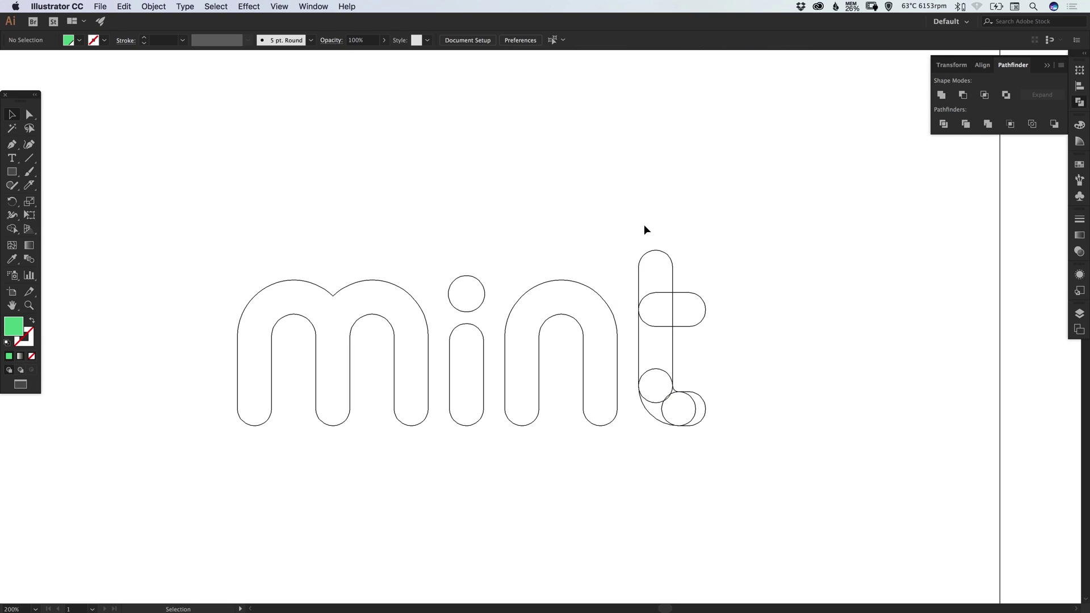
pyautogui.moveTo(697, 297); pyautogui.dragTo(735, 256)
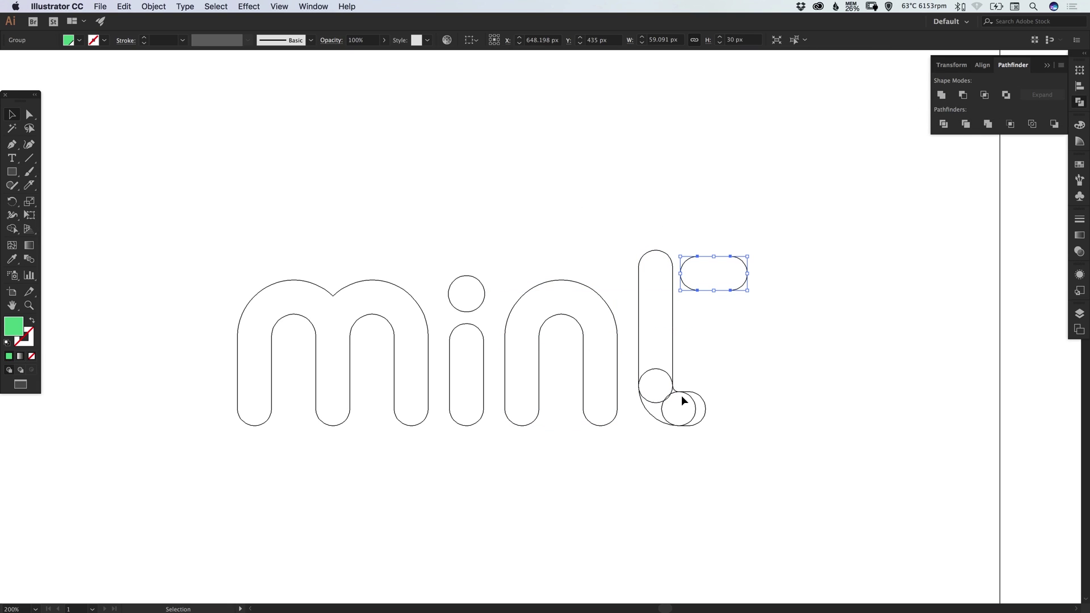
pyautogui.moveTo(689, 395); pyautogui.dragTo(736, 354)
pyautogui.press('super+z')
pyautogui.press('super+z')
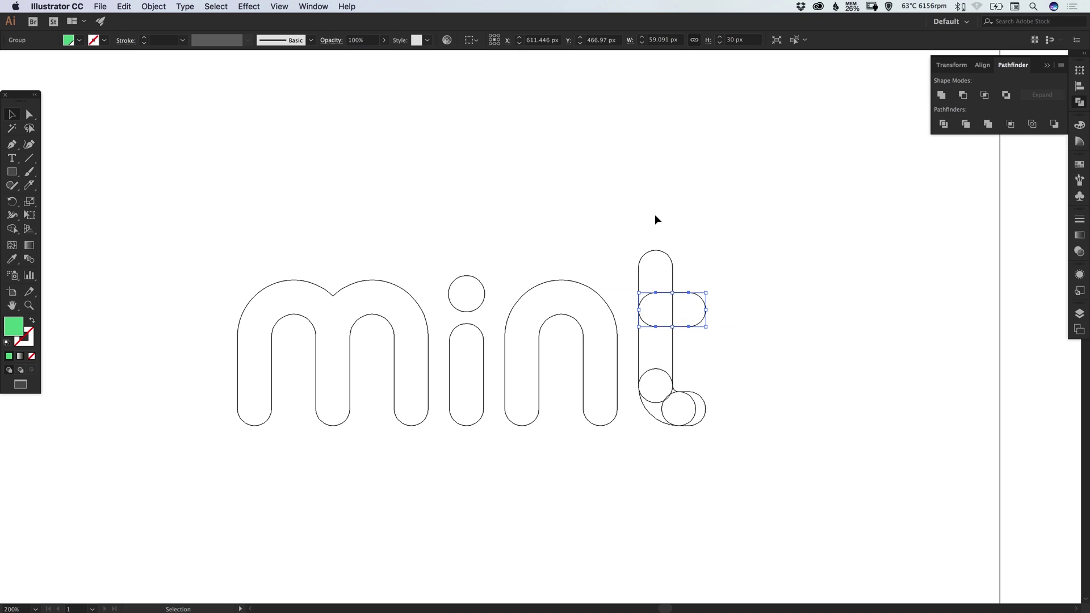
# Unite the stem, crossbar and foot of the bold t into one shape and return to the coloured preview.
pyautogui.moveTo(633, 230); pyautogui.dragTo(747, 502)
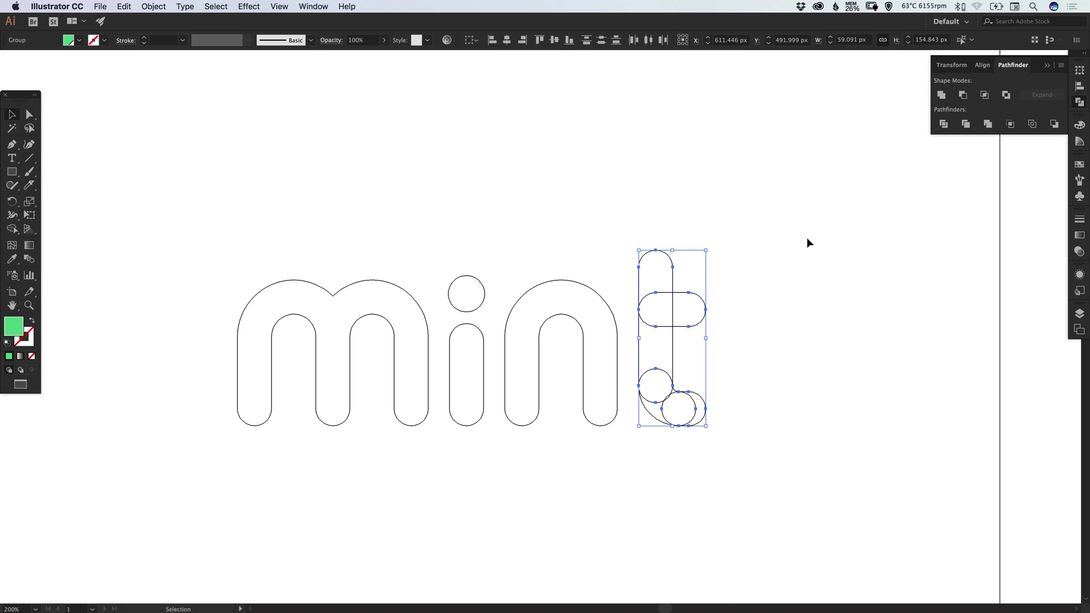
pyautogui.click(942, 95)
pyautogui.click(1079, 102)
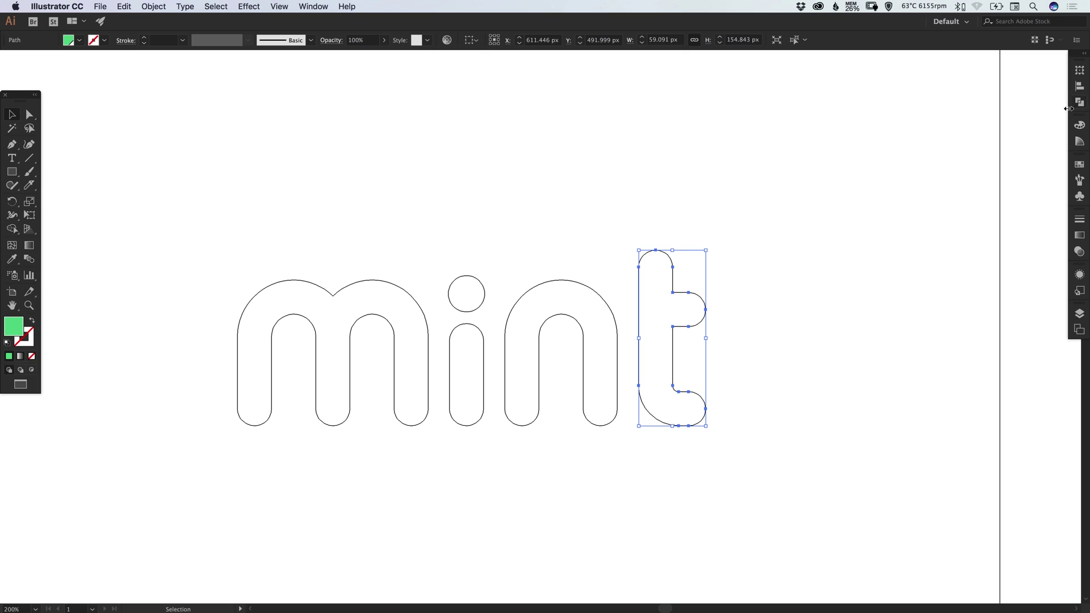
pyautogui.press('super+y')
pyautogui.click(795, 212)
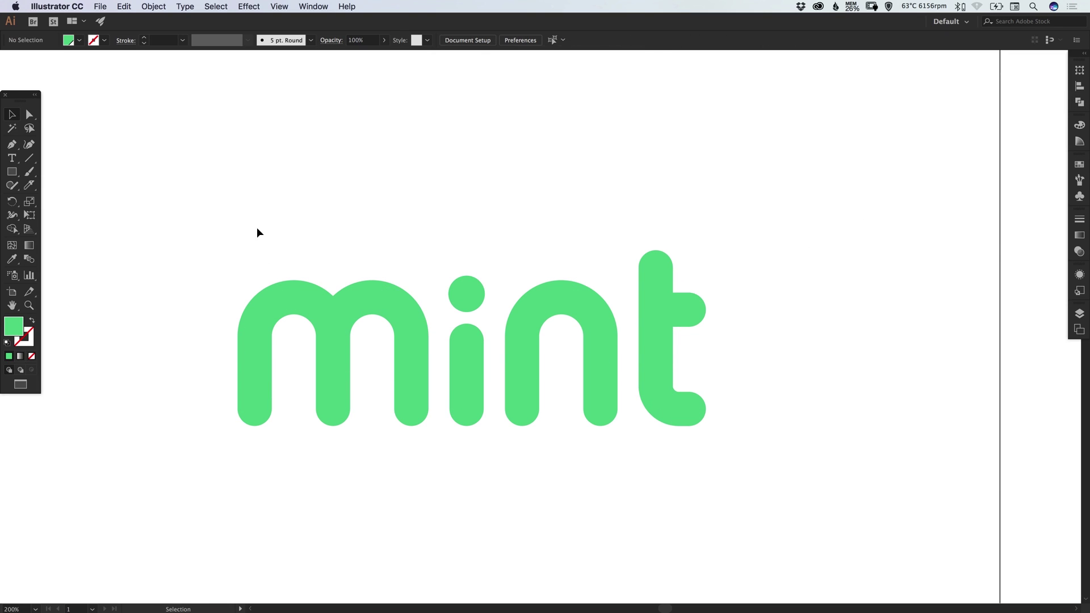
# Group all letters of the bold word, then test the group by moving it and undo that move.
pyautogui.moveTo(258, 228); pyautogui.dragTo(712, 452)
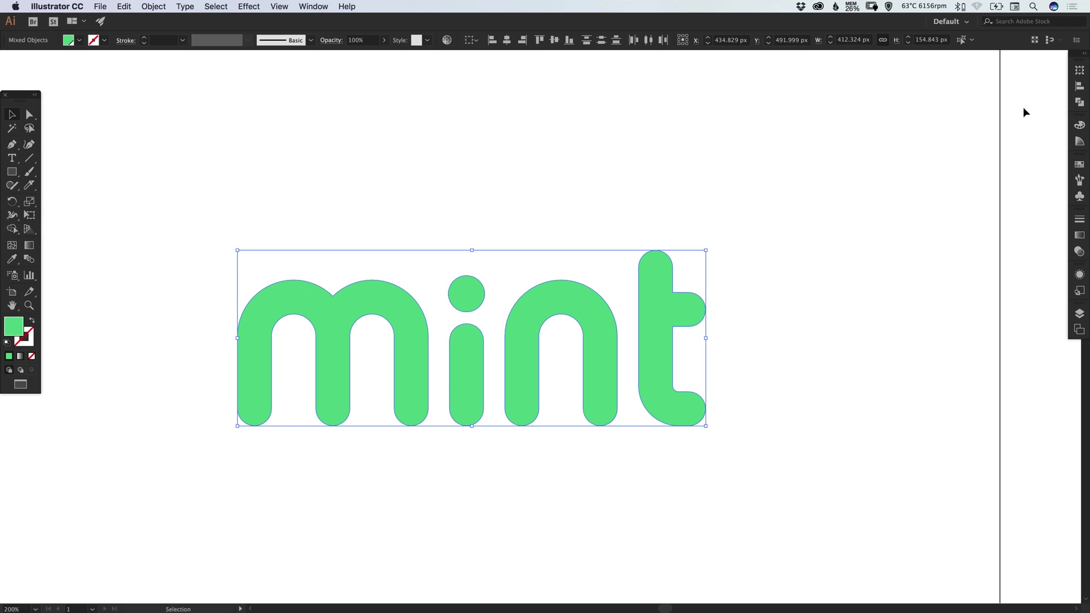
pyautogui.click(1081, 104)
pyautogui.click(1079, 104)
pyautogui.click(154, 7)
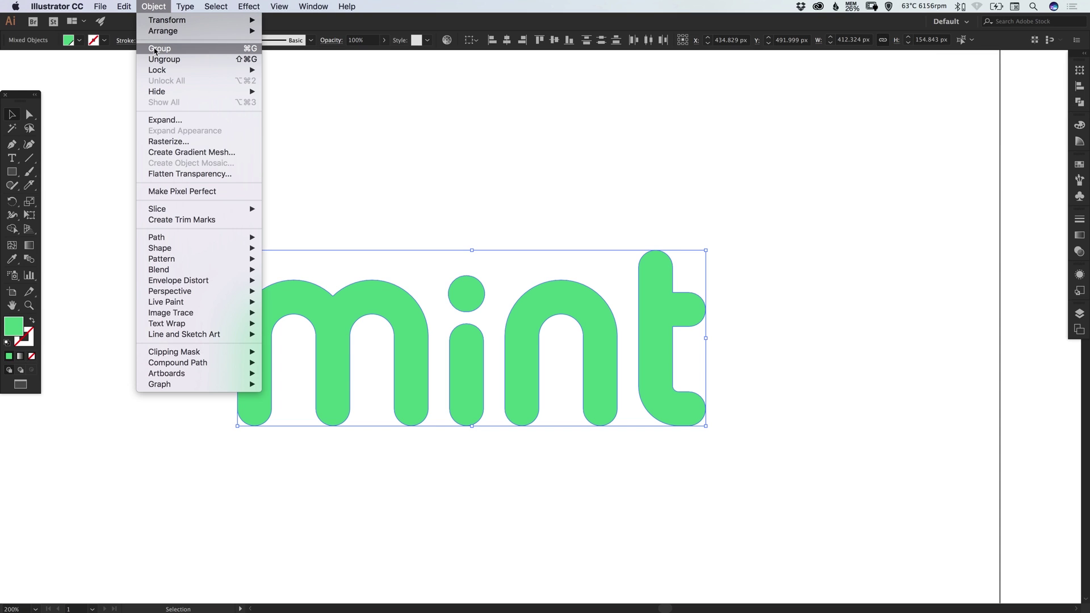
pyautogui.click(157, 50)
pyautogui.click(507, 213)
pyautogui.moveTo(478, 302); pyautogui.dragTo(499, 331)
pyautogui.press('super+z')
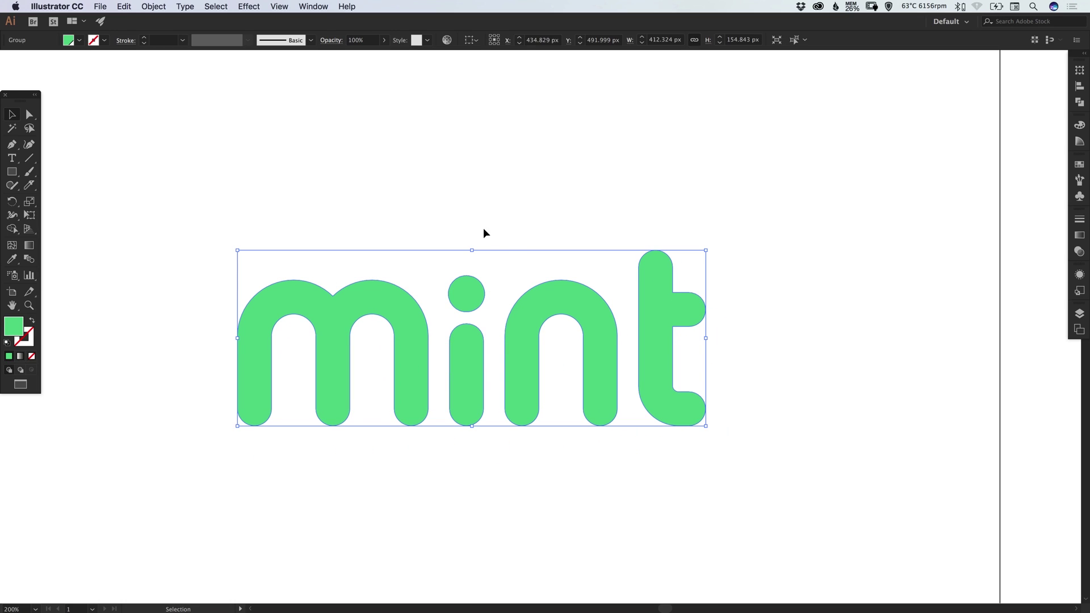
# Centre the grouped bold word horizontally and vertically on the artboard, using Align to Artboard.
pyautogui.press('a')
pyautogui.press('v')
pyautogui.click(476, 45)
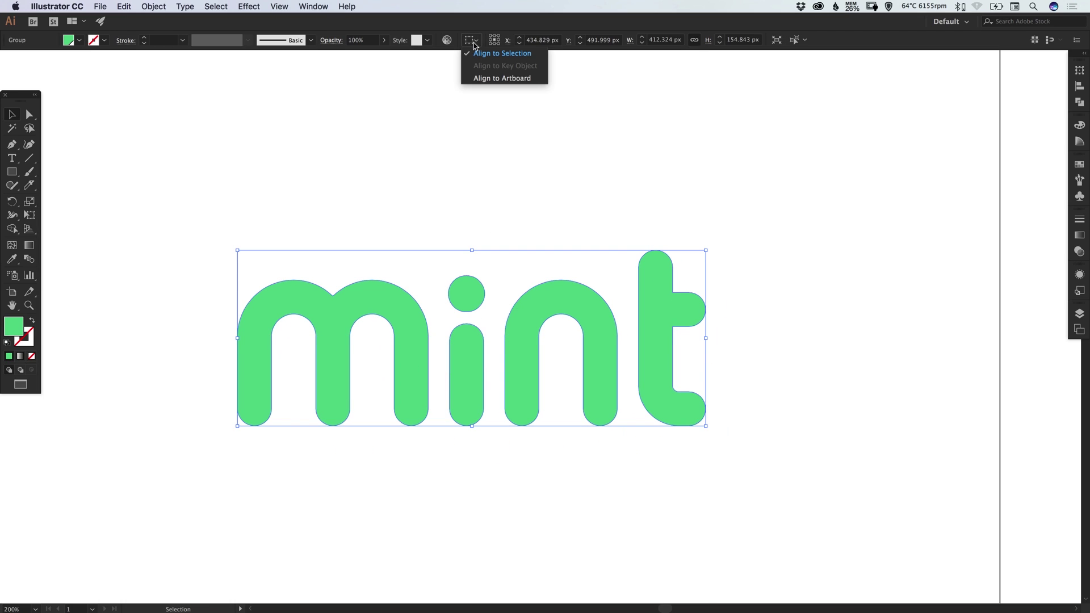
pyautogui.click(502, 78)
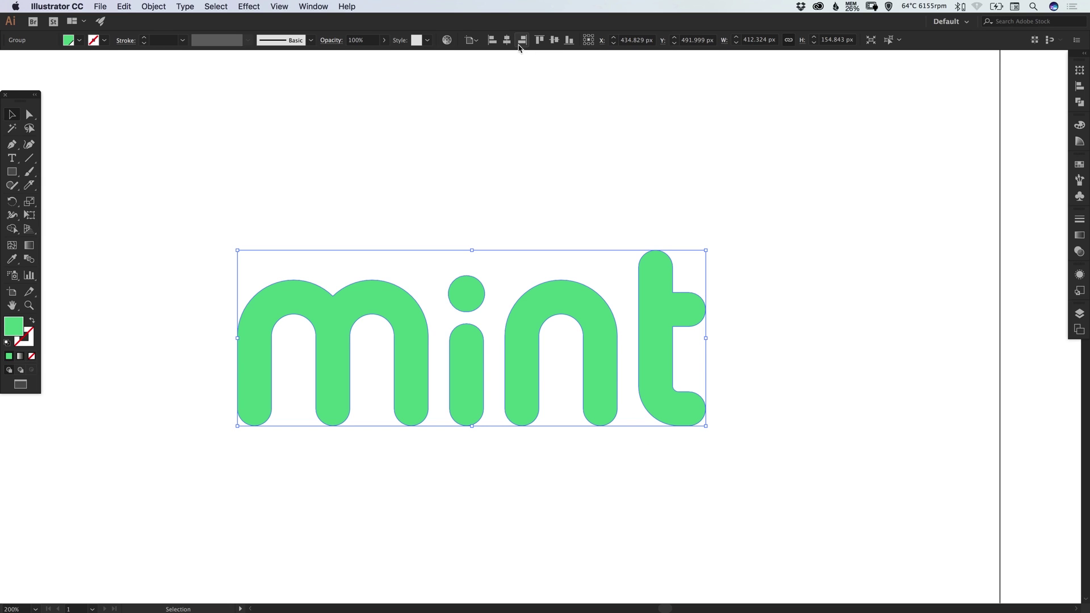
pyautogui.click(507, 41)
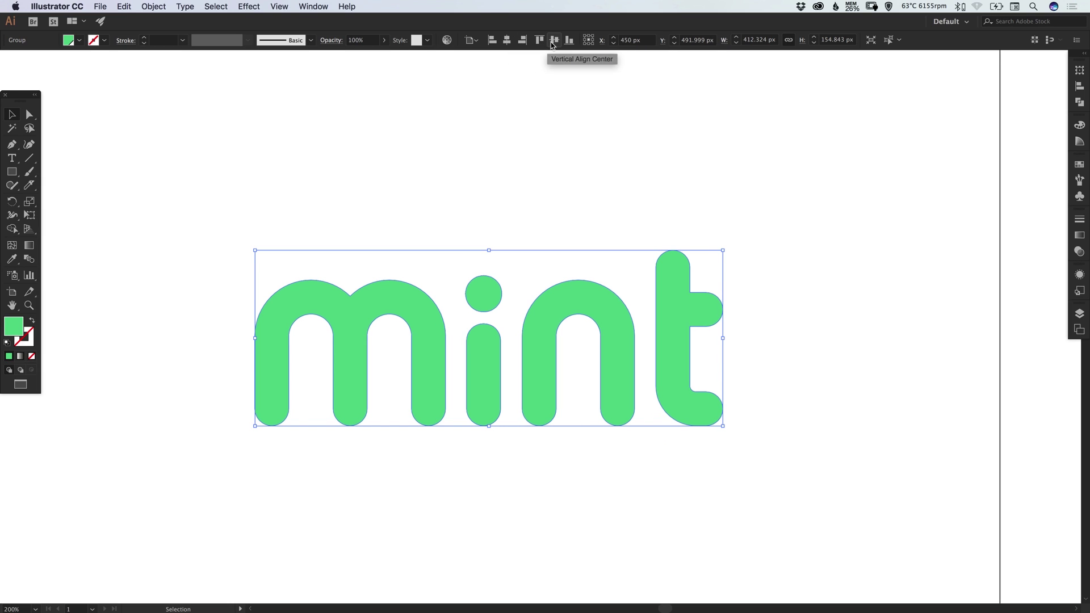
pyautogui.click(554, 40)
pyautogui.press('super+1')
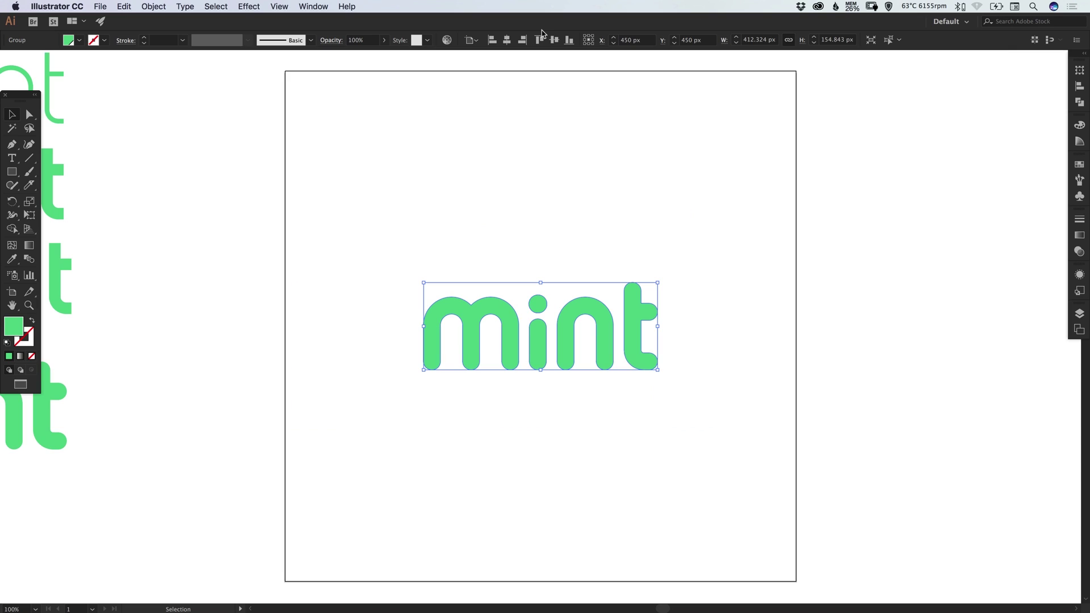